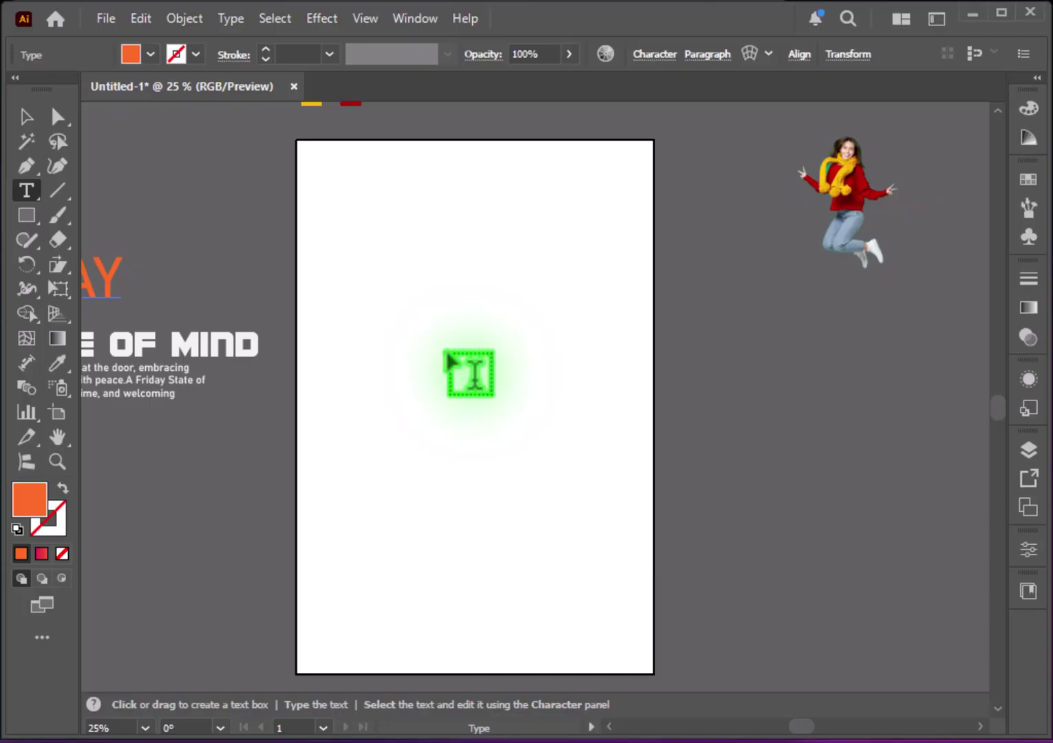
Step: Type HOLIDAY on the artboard, select it and expose its Bahnschrift font setting
click(448, 359)
click(153, 50)
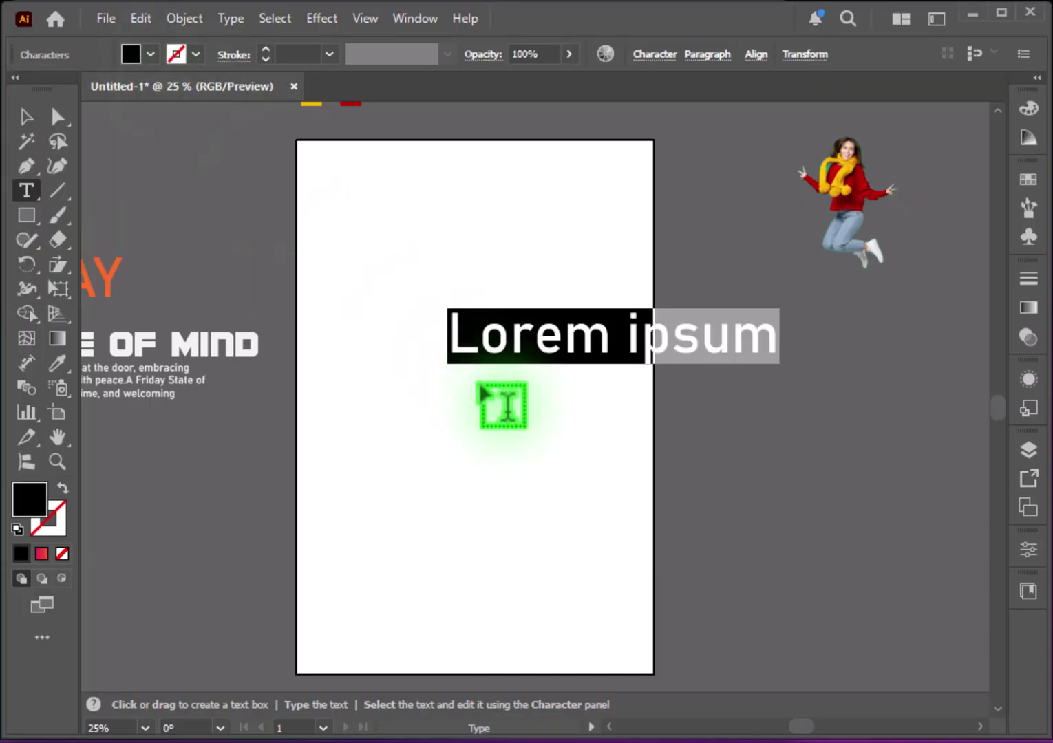
text(HOLIDAY)
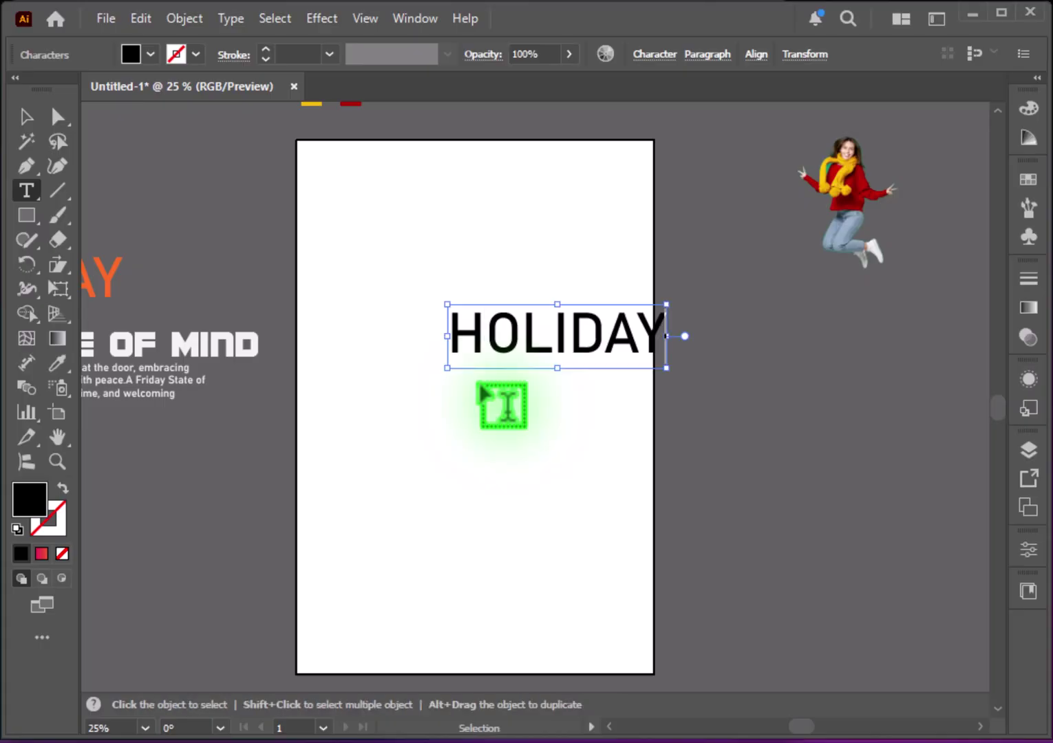
key(ctrl+a)
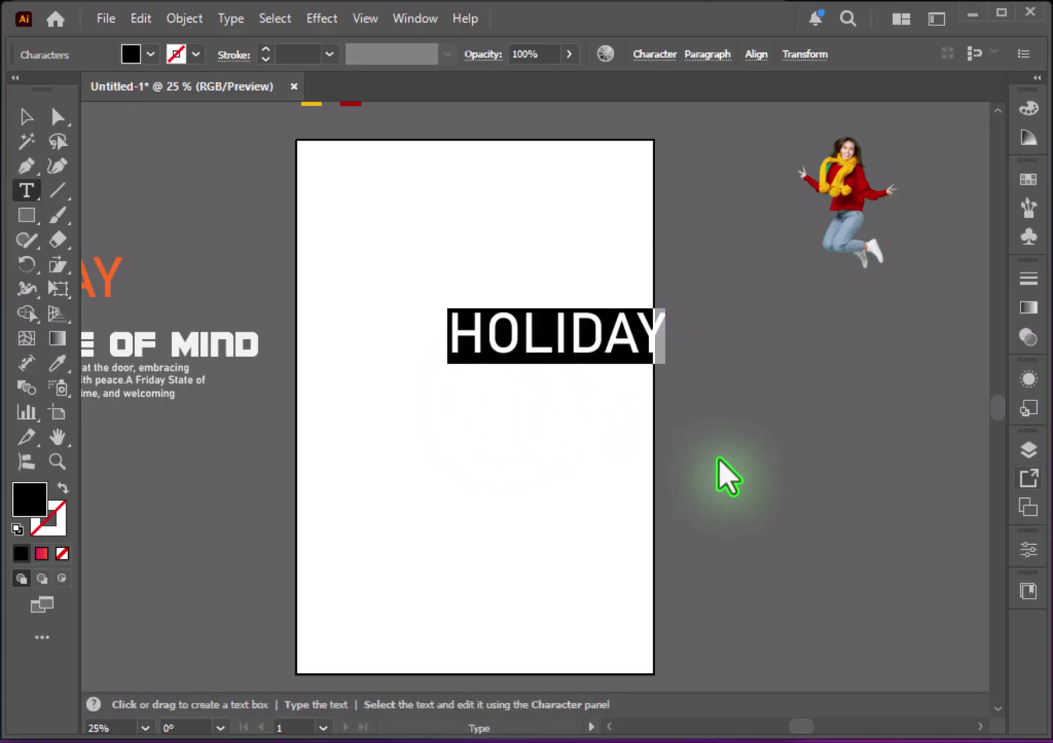
click(1028, 549)
scroll(957, 410, down, 3)
Step: Set HOLIDAY in Impact and scale it up across the artboard's width
click(867, 285)
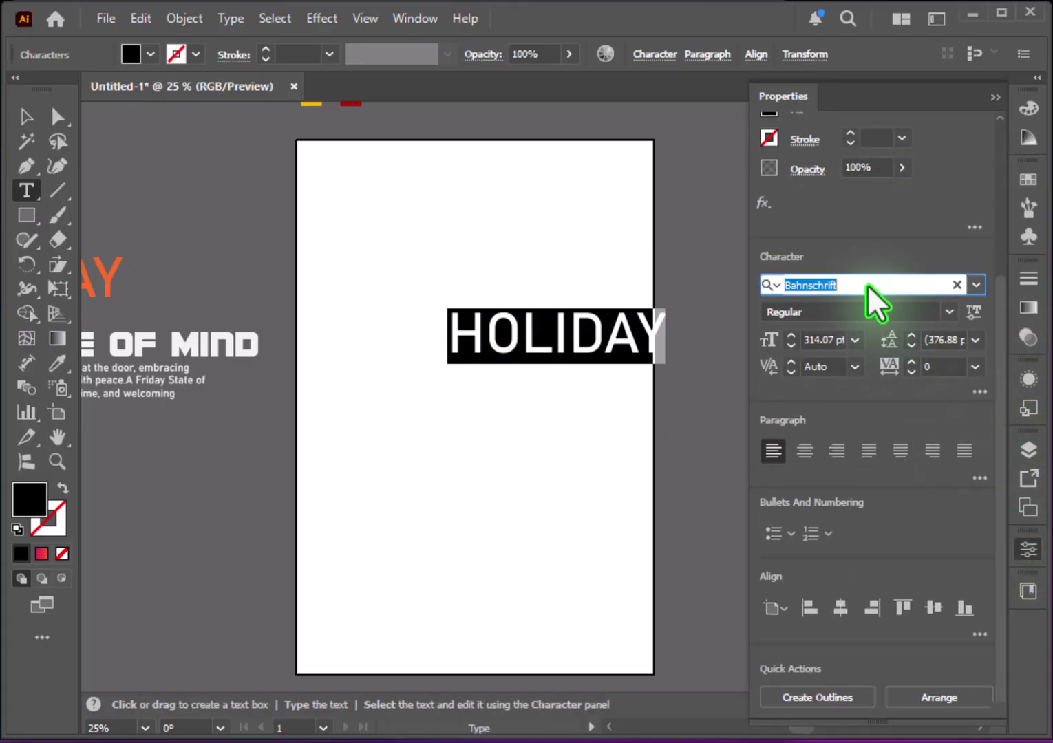
text(IM)
key(Return)
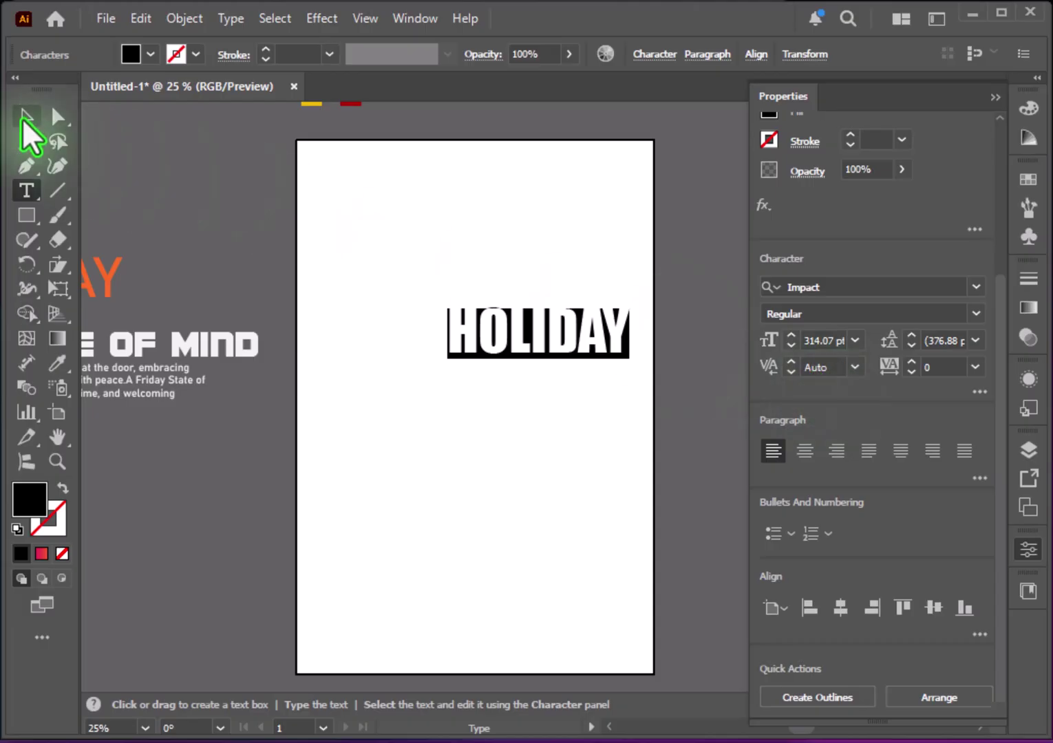
click(26, 117)
mouse_move(533, 333)
mouse_down()
mouse_move(487, 358)
mouse_move(447, 361)
mouse_up()
drag(543, 383, 608, 426)
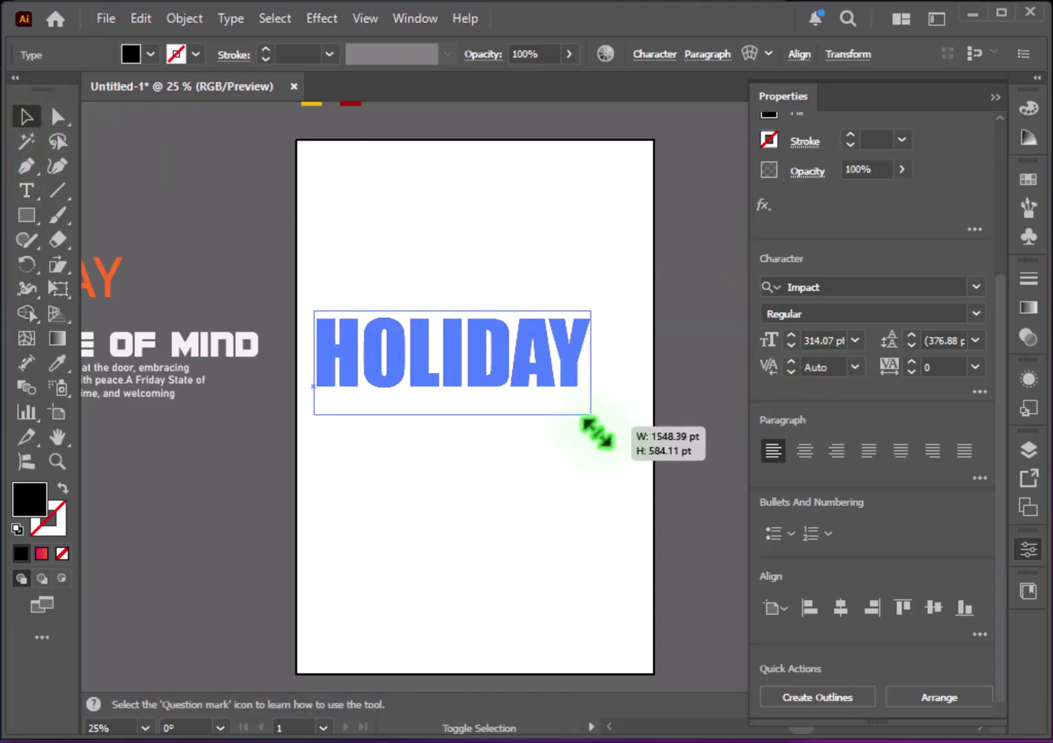
drag(547, 371, 569, 389)
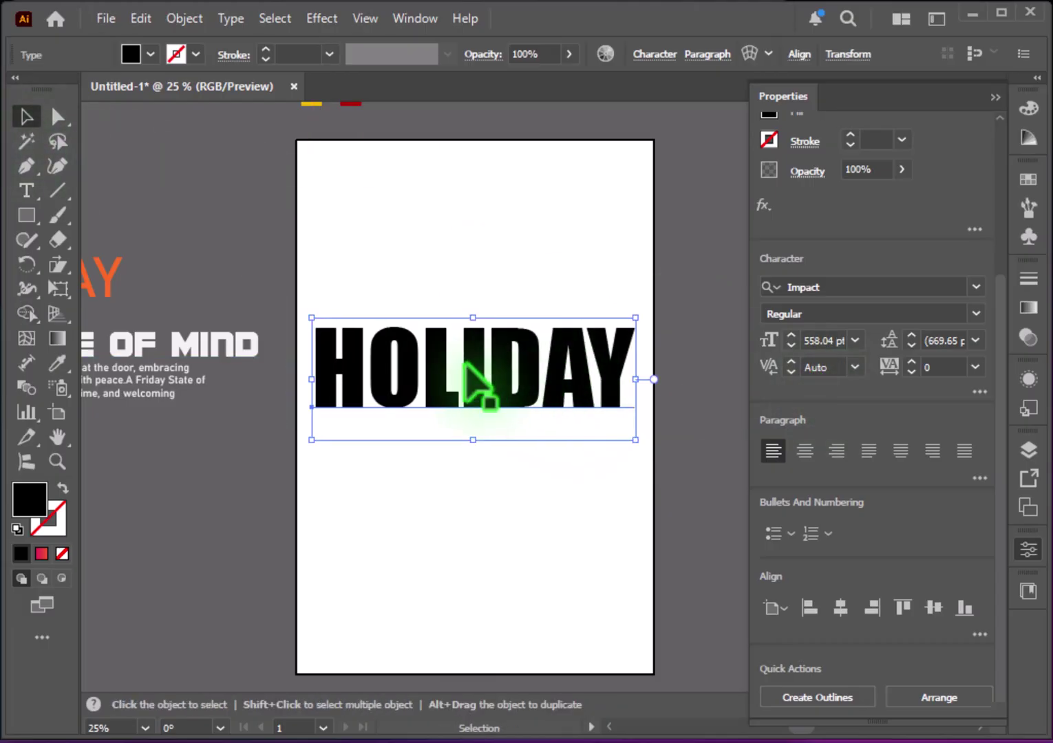
Step: Try a Free Distort on HOLIDAY's corner, then abandon it and reselect the text
click(59, 289)
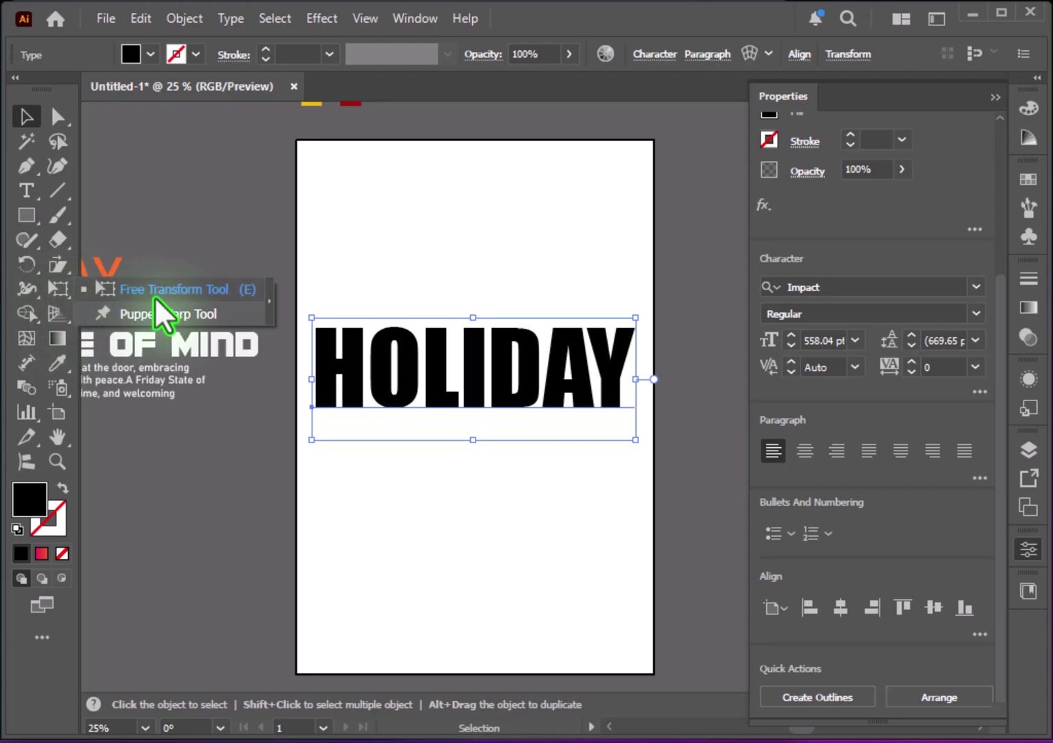
click(270, 303)
click(84, 342)
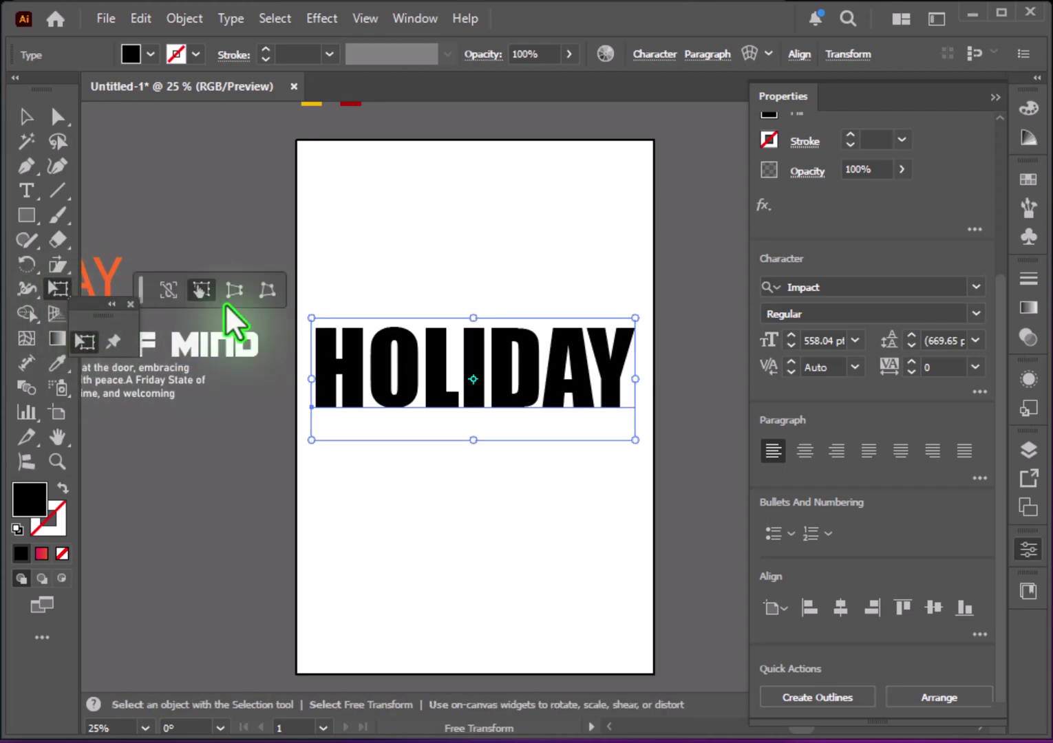
click(267, 290)
drag(633, 441, 629, 600)
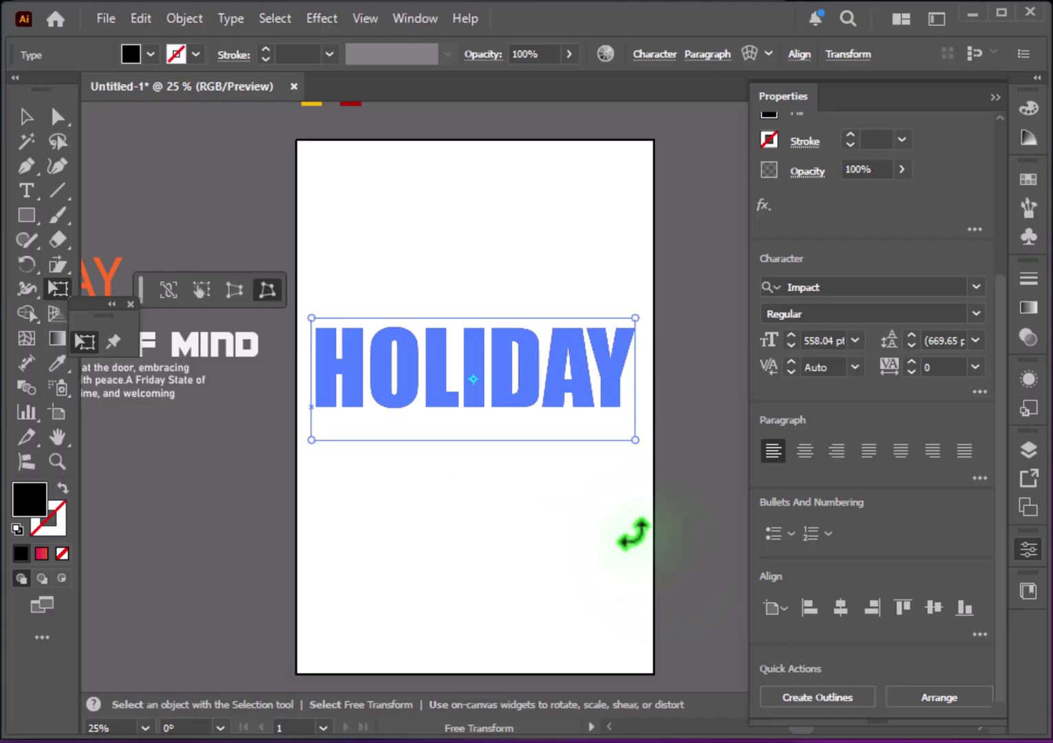
click(26, 119)
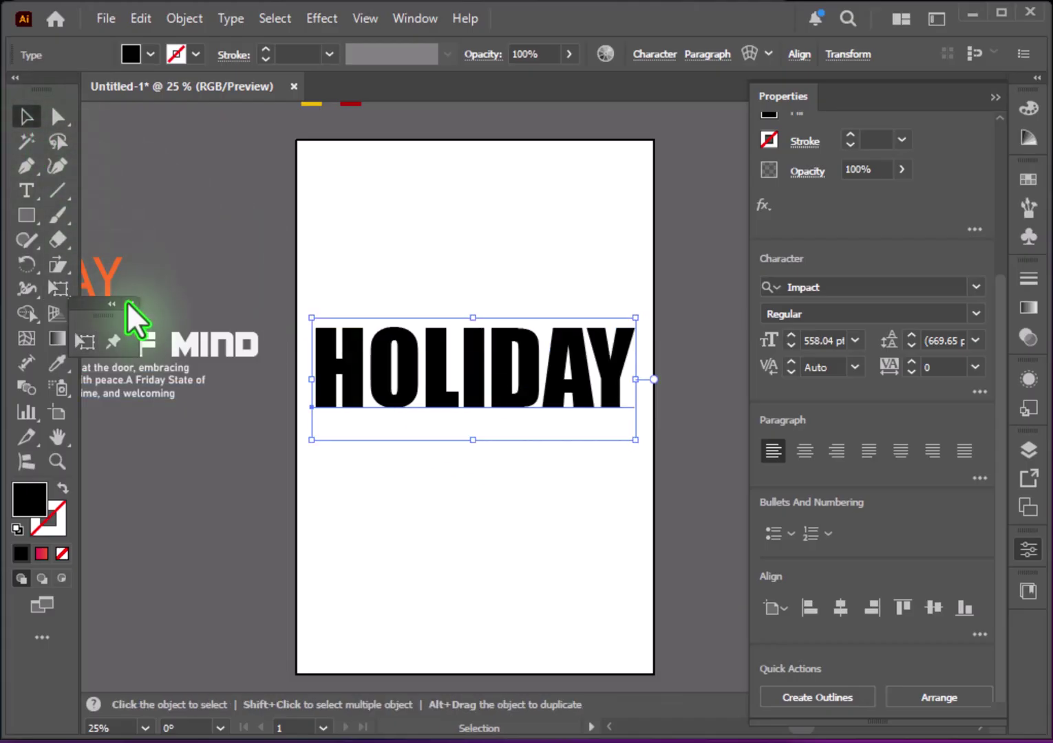
click(494, 611)
click(501, 395)
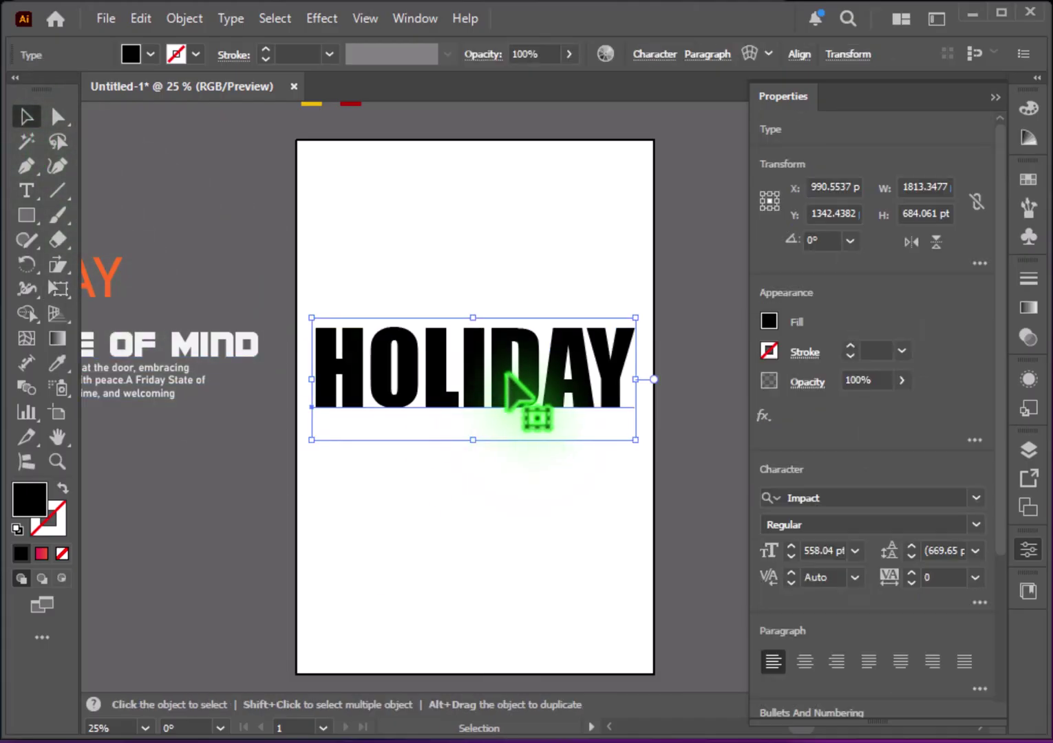
Step: Convert HOLIDAY to outlines and get the Free Distort tool ready
right_click(509, 372)
click(579, 352)
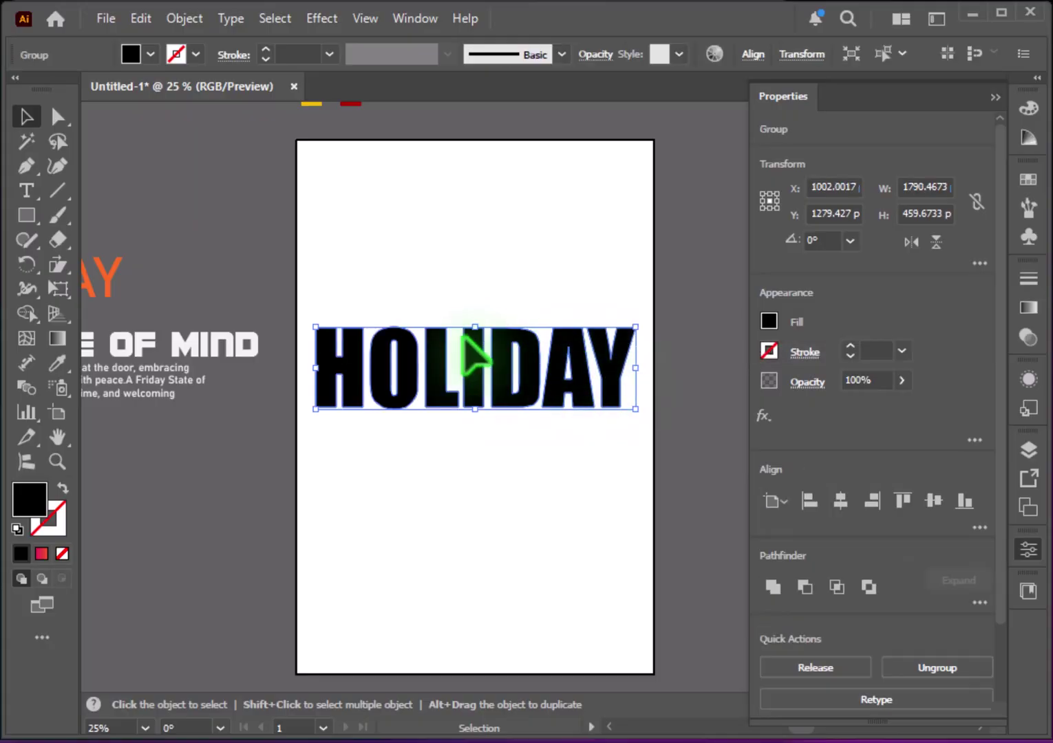
right_click(62, 290)
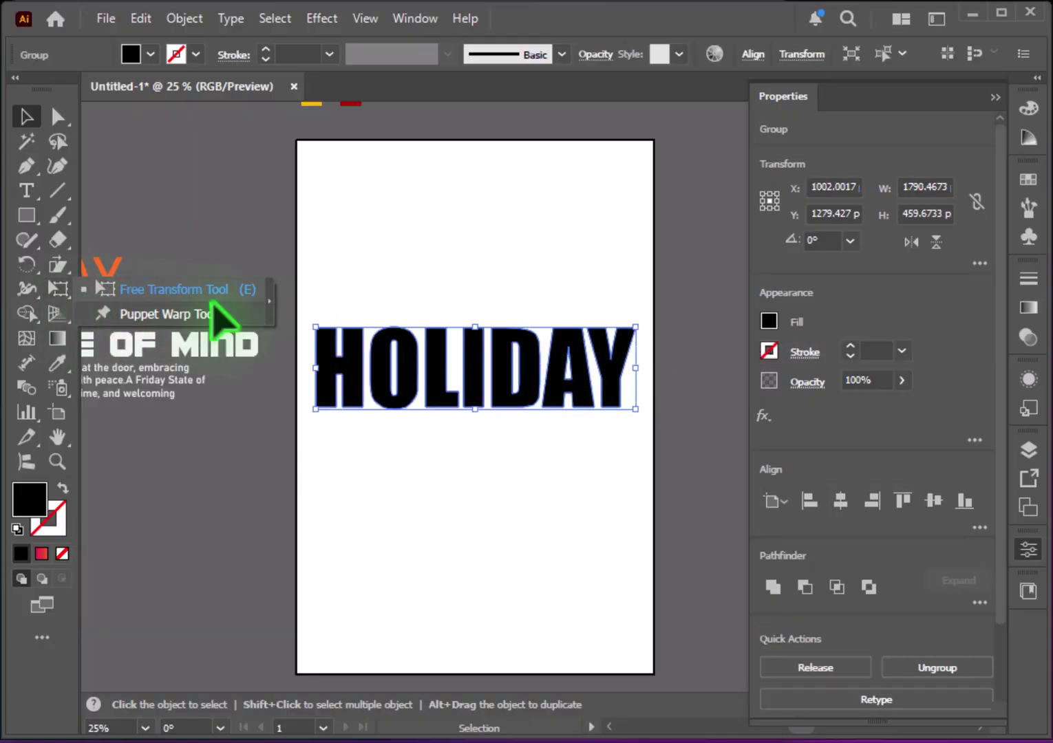
click(268, 301)
click(85, 342)
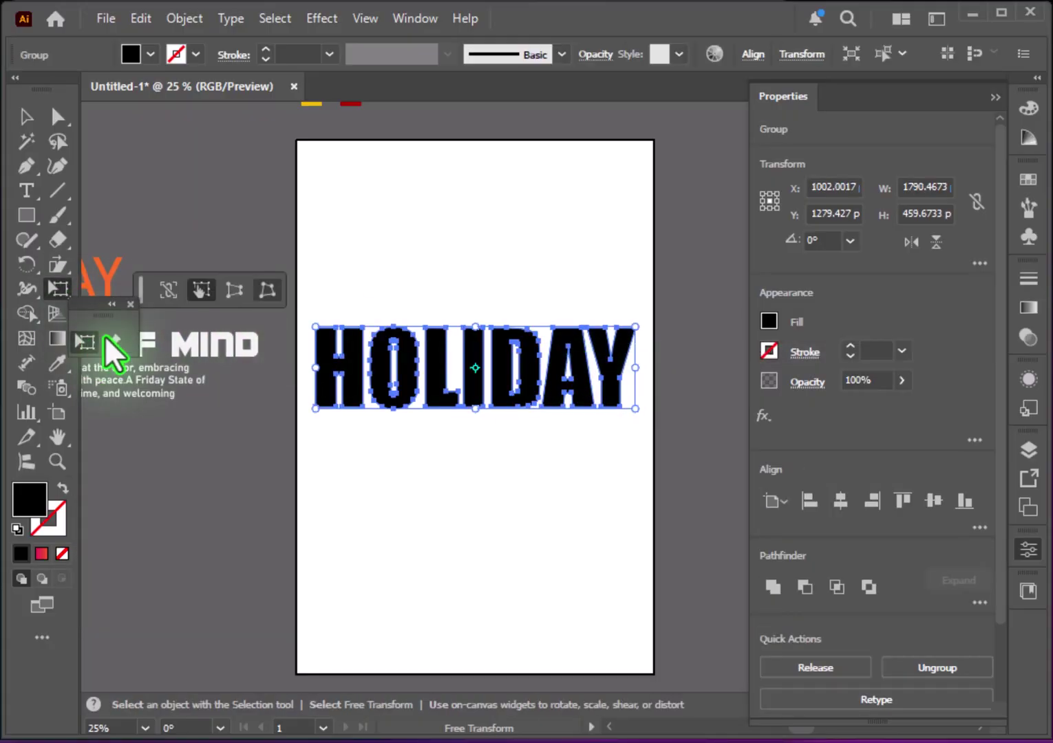
click(267, 290)
Step: Drag HOLIDAY's right corners outward into a tall perspective and shift it right
drag(634, 409, 618, 575)
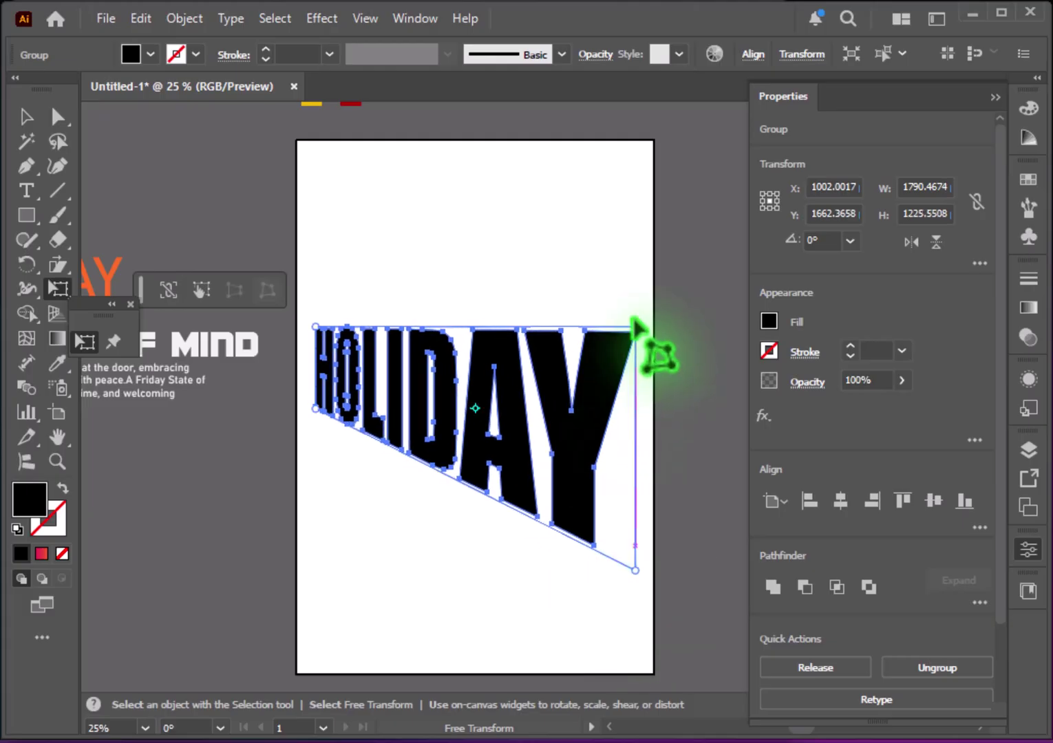
mouse_move(636, 329)
mouse_down()
mouse_move(645, 205)
mouse_move(680, 252)
mouse_up()
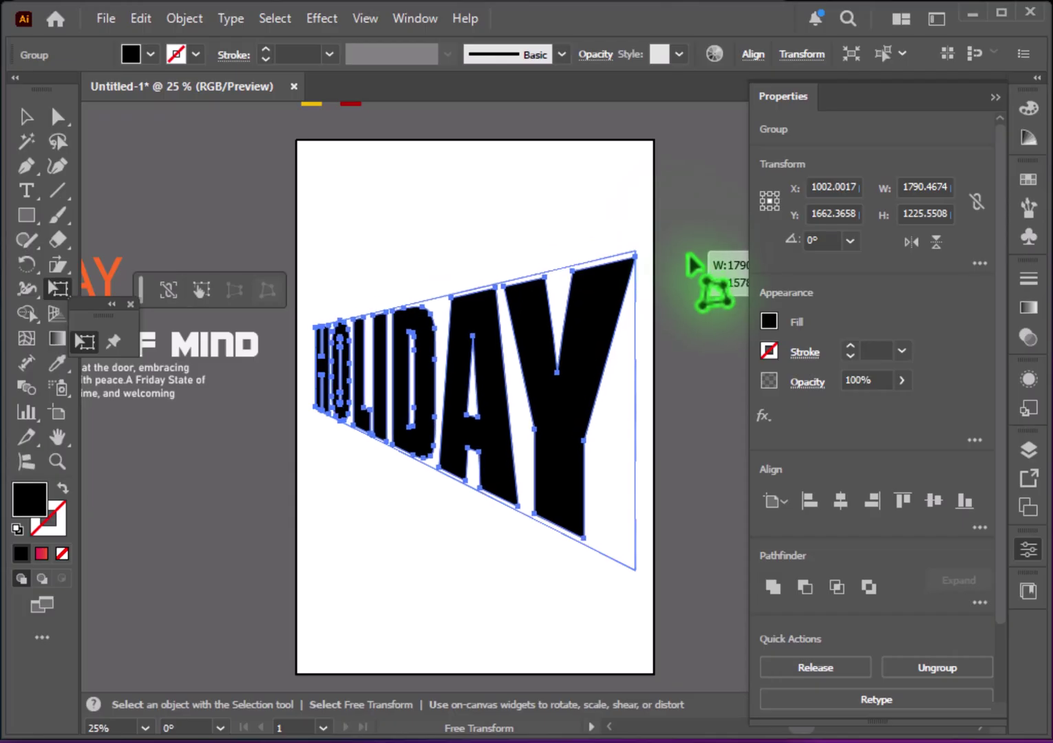
mouse_move(677, 248)
mouse_down()
mouse_move(708, 257)
mouse_move(698, 216)
mouse_move(707, 224)
mouse_up()
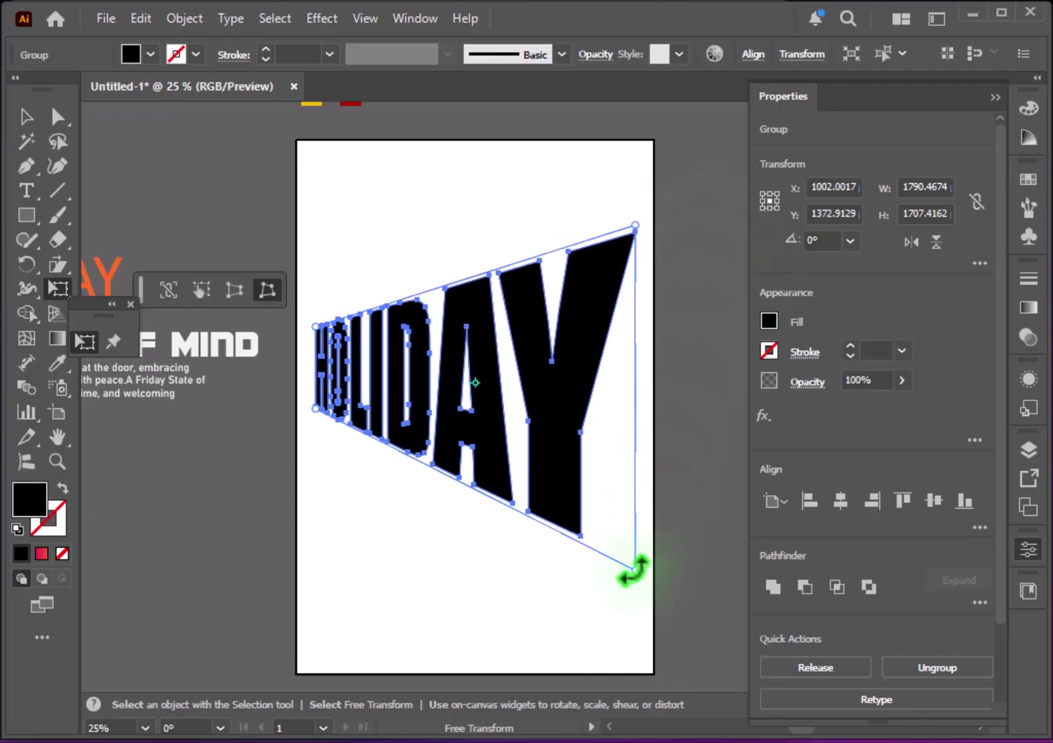
drag(631, 568, 635, 593)
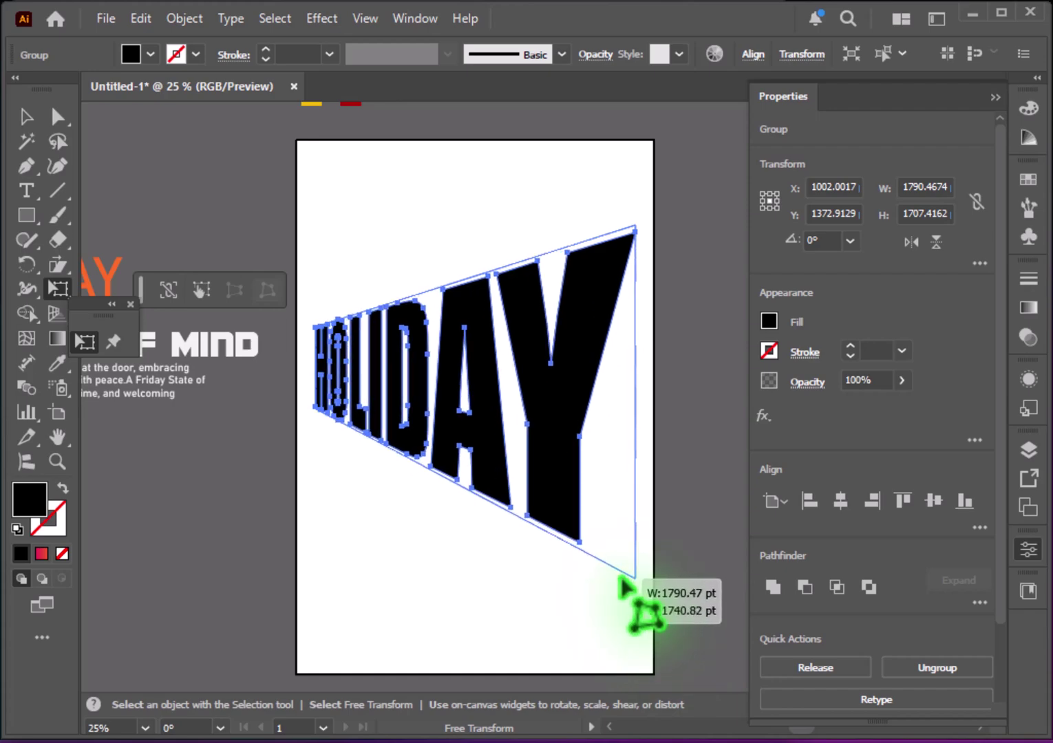
drag(634, 595, 635, 580)
click(26, 117)
drag(507, 440, 550, 444)
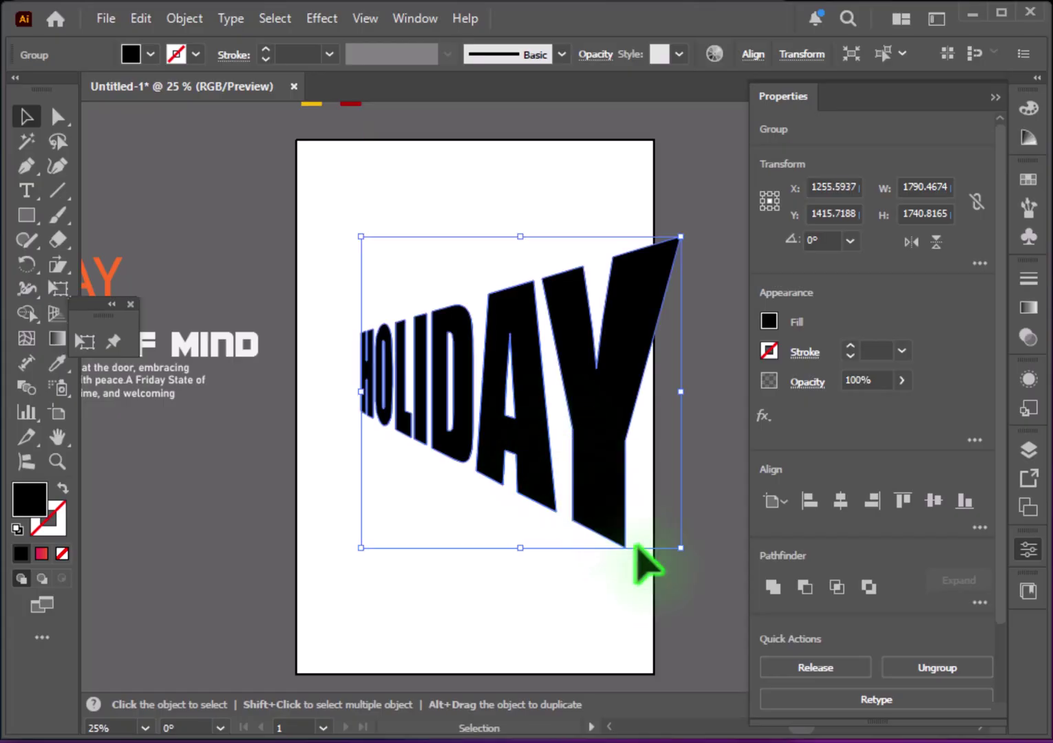
click(687, 607)
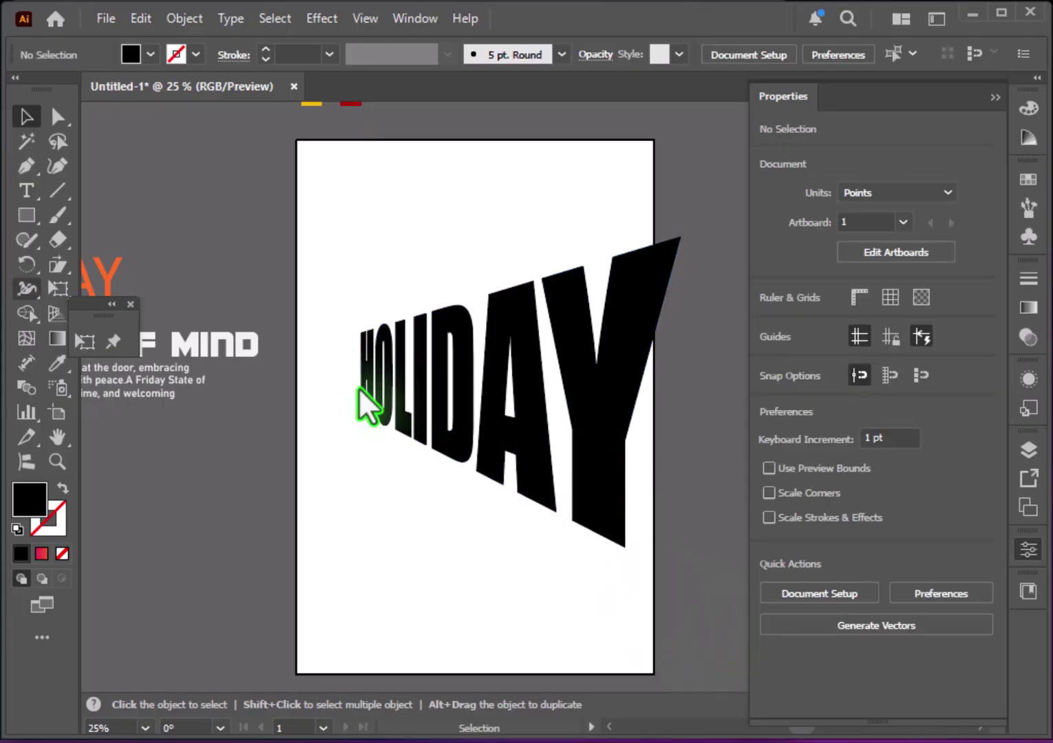
Step: Draw the first two perspective lines from a letter's base corner to the left edge
click(68, 192)
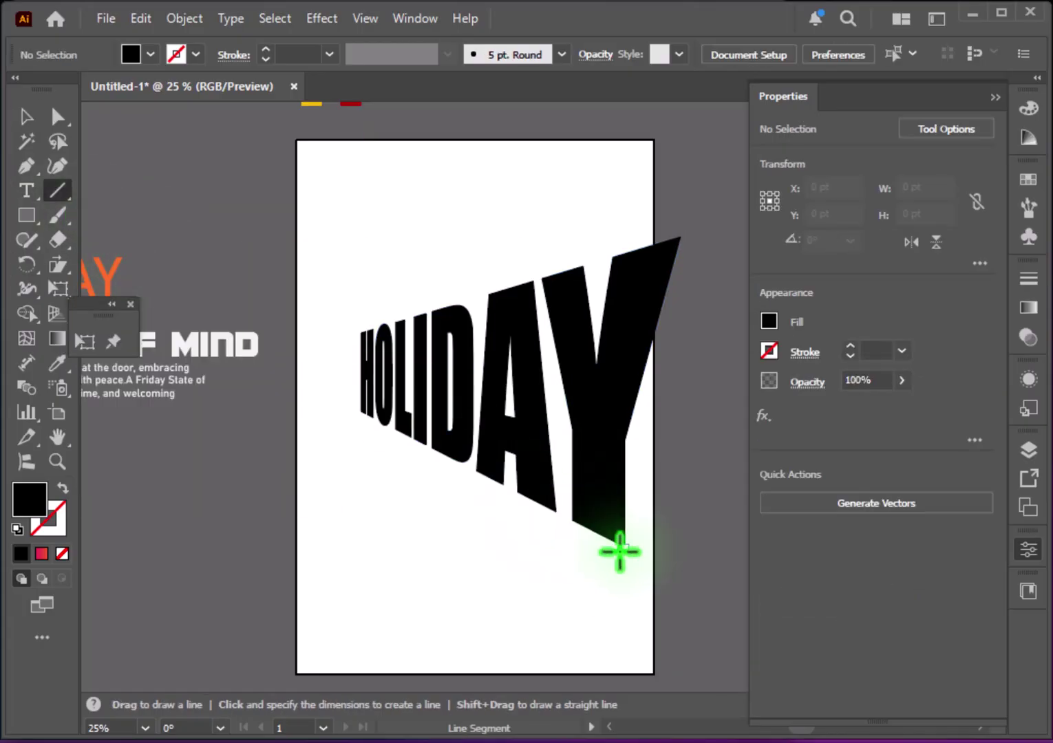
key(ctrl+minus)
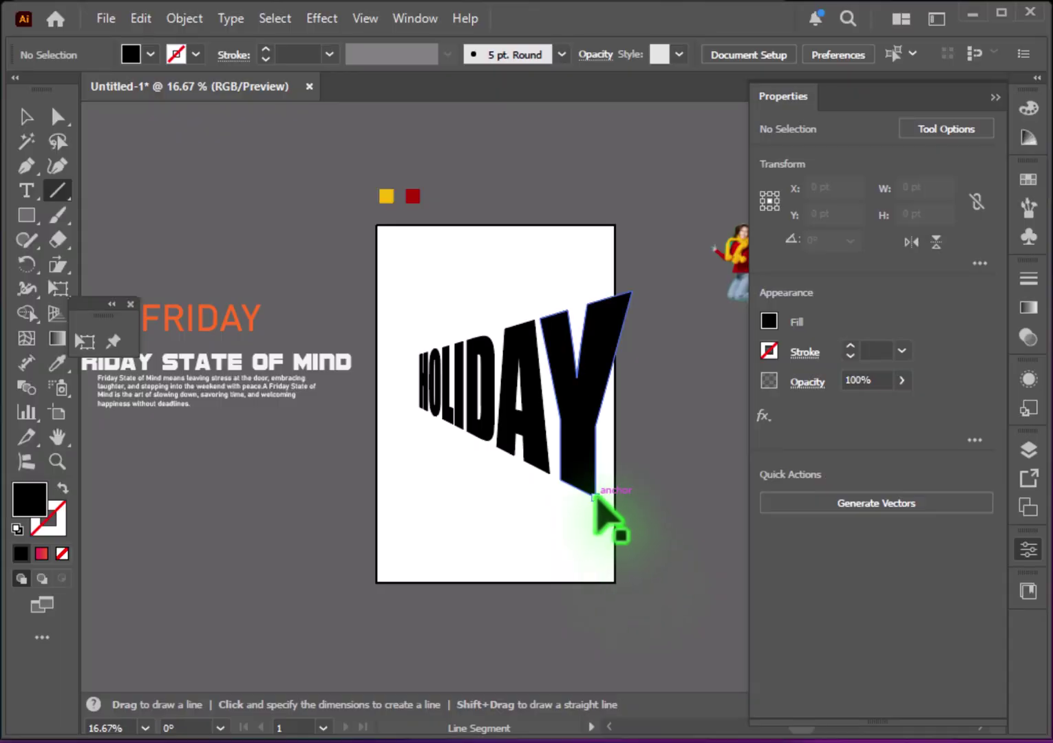
click(593, 495)
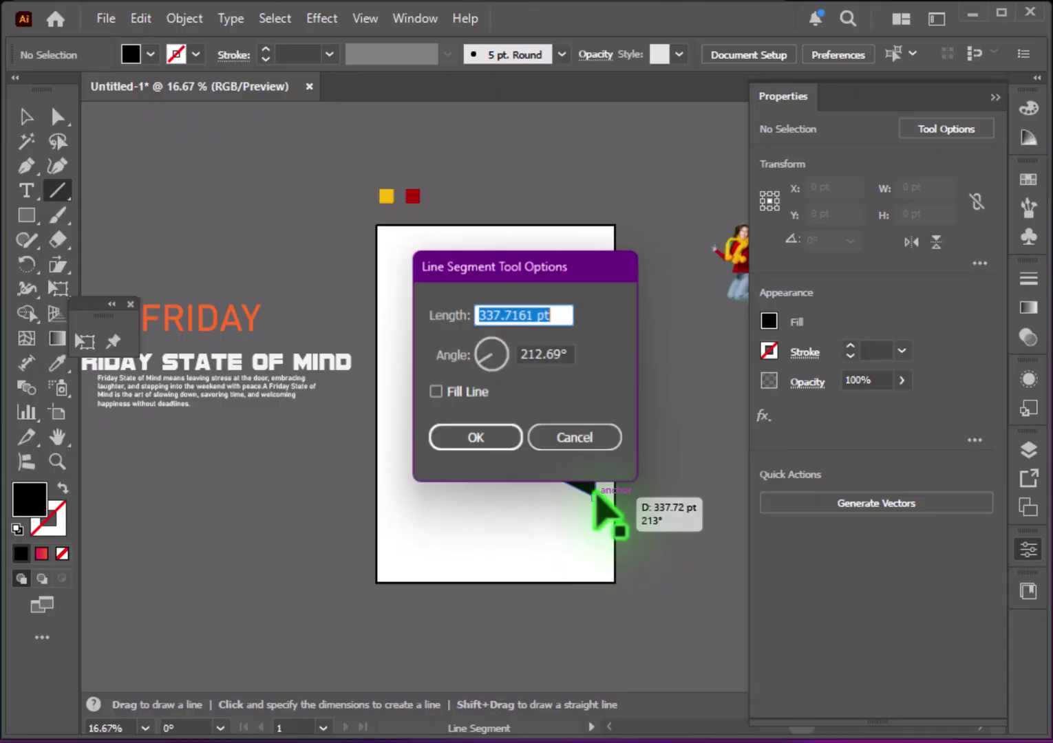
click(585, 446)
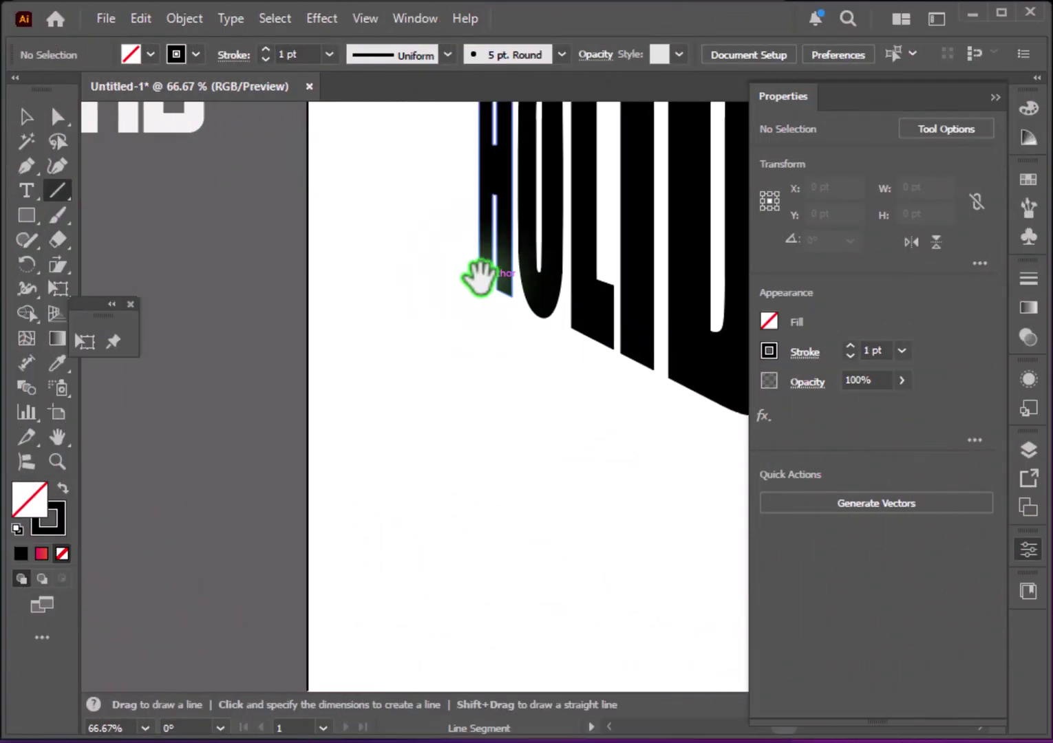
drag(479, 280, 308, 369)
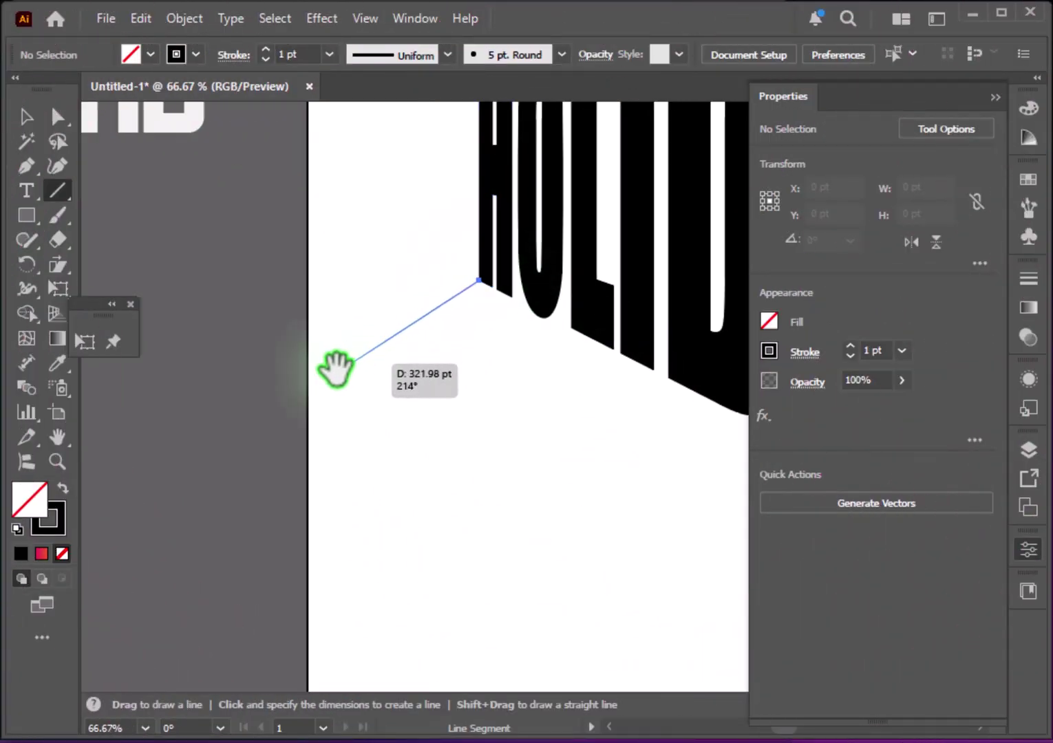
drag(491, 285, 289, 398)
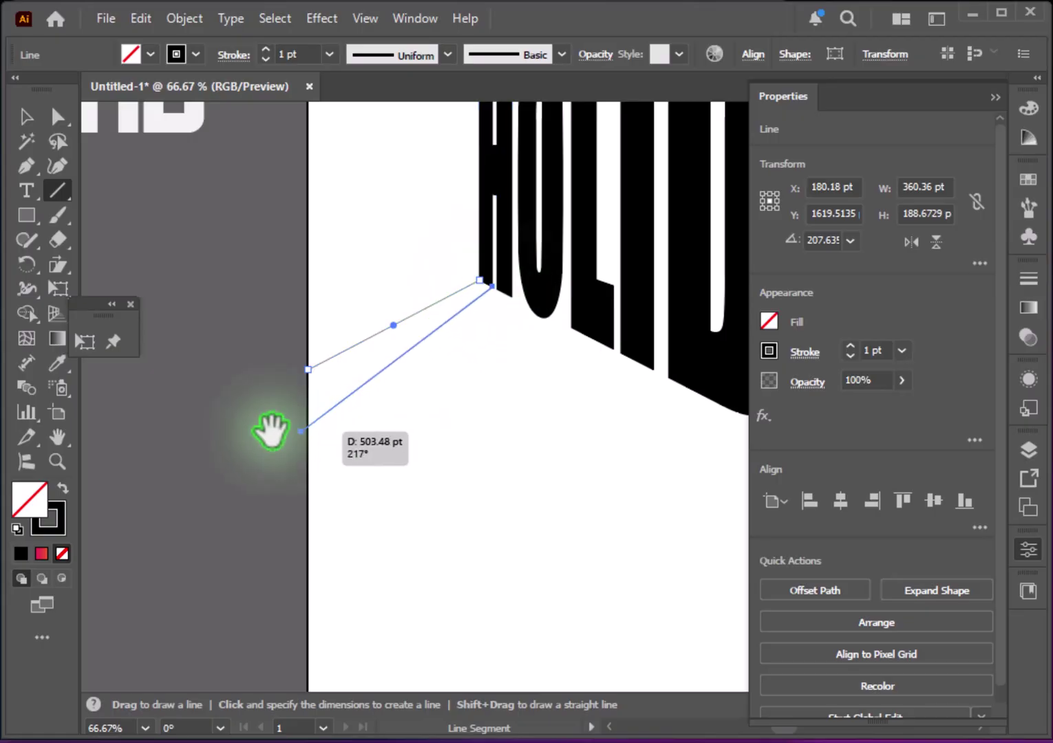
scroll(437, 346, up, 2)
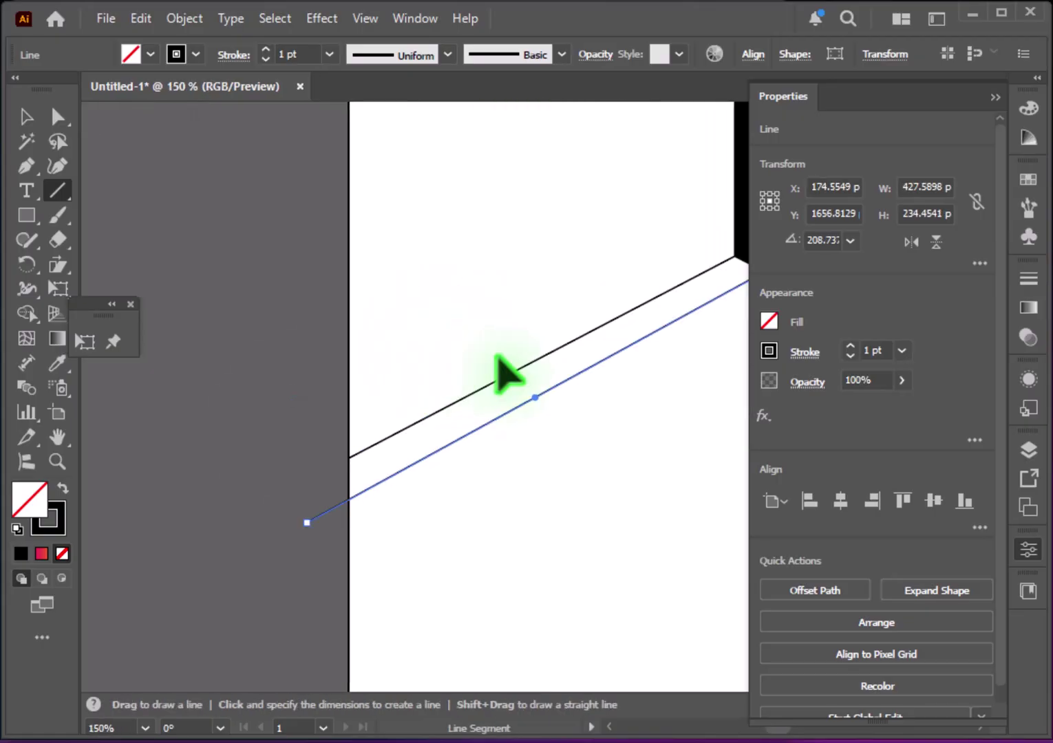
drag(505, 372, 305, 237)
Step: Add more down-left lines from the next letter corners past the artboard edge
drag(464, 174, 349, 467)
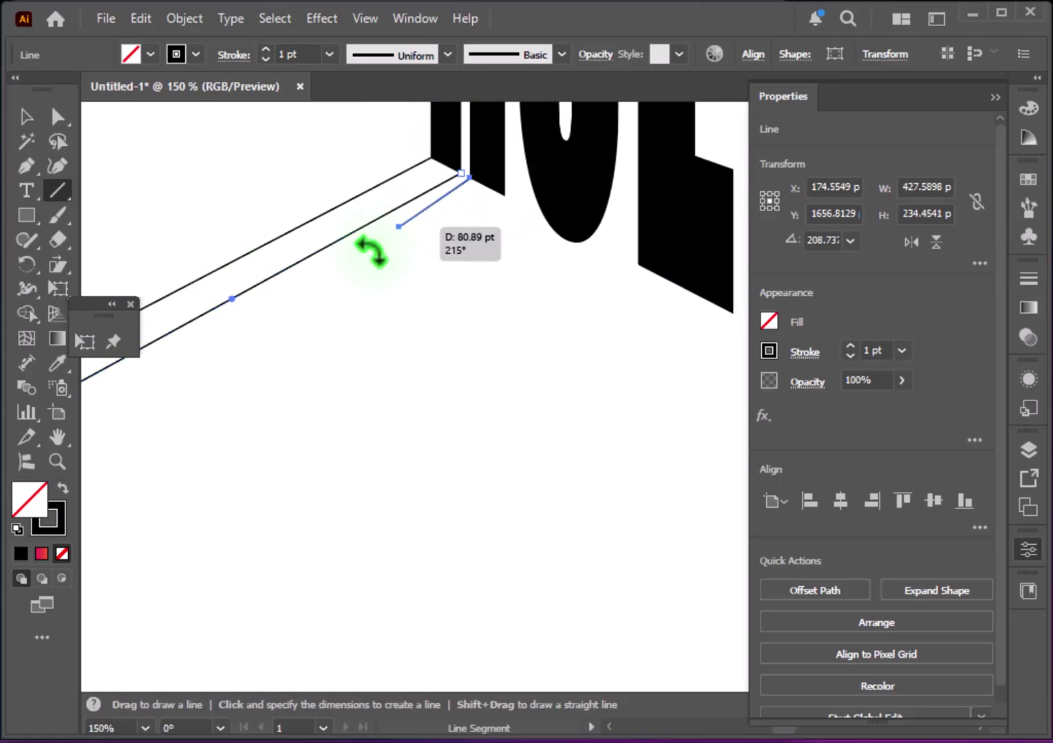
key(space)
drag(605, 413, 505, 165)
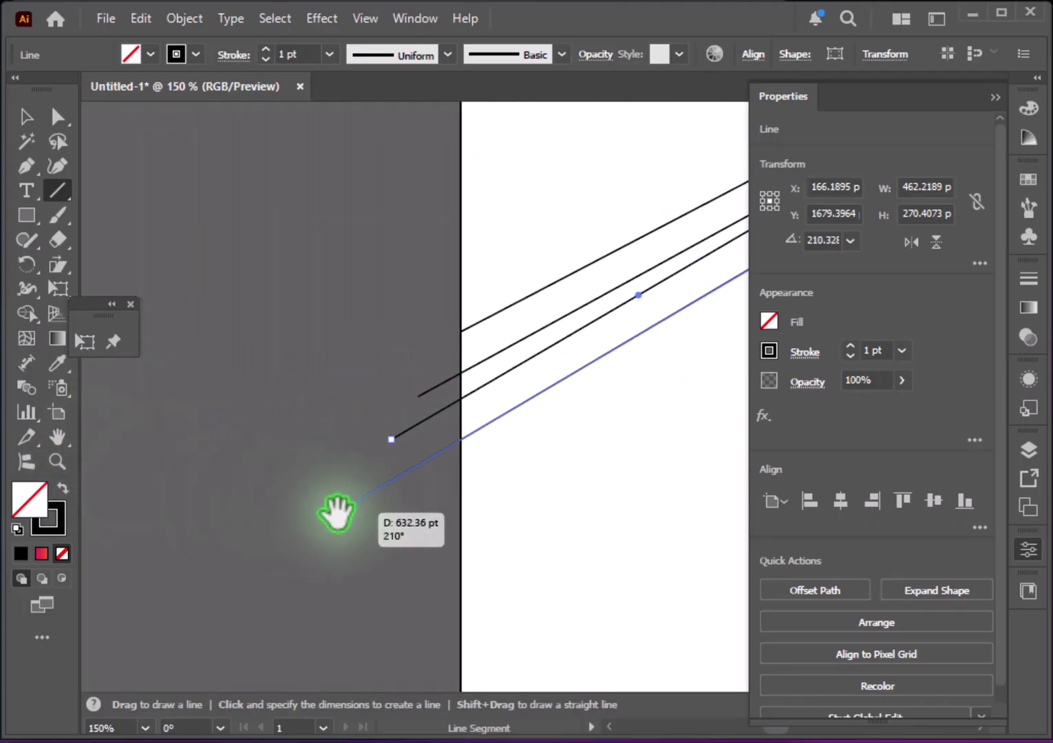
drag(507, 164, 340, 519)
key(space)
drag(533, 459, 412, 236)
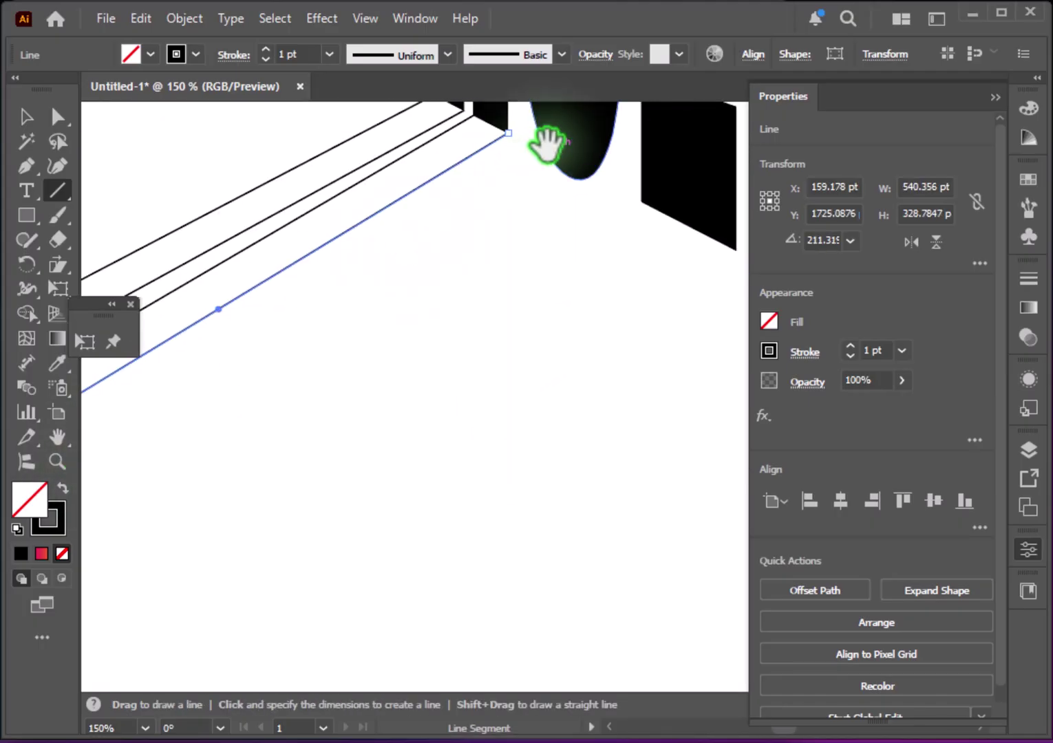
mouse_move(543, 148)
mouse_down()
mouse_move(121, 463)
mouse_move(255, 490)
mouse_move(225, 429)
mouse_up()
mouse_move(700, 150)
mouse_down()
mouse_move(131, 520)
mouse_move(313, 428)
mouse_move(546, 120)
mouse_up()
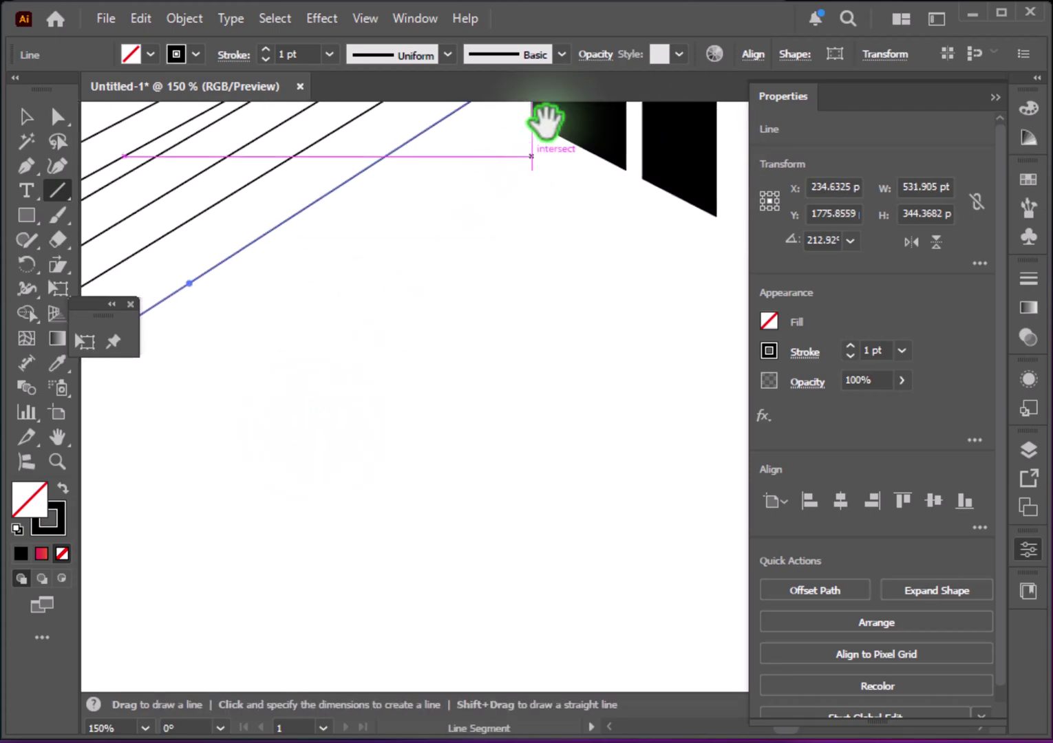
Step: Continue the floor lines from the following letter base corners down-left
key(ctrl+minus)
key(ctrl+minus)
drag(696, 312, 681, 301)
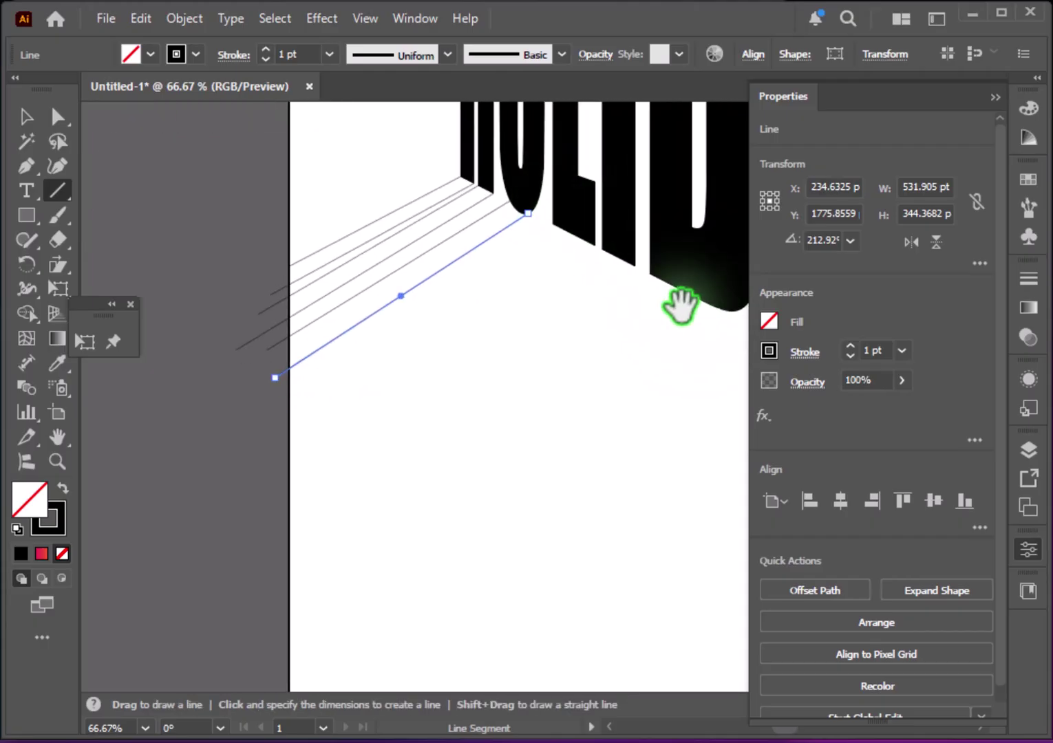
mouse_move(553, 224)
mouse_down()
mouse_move(434, 329)
mouse_move(275, 418)
mouse_up()
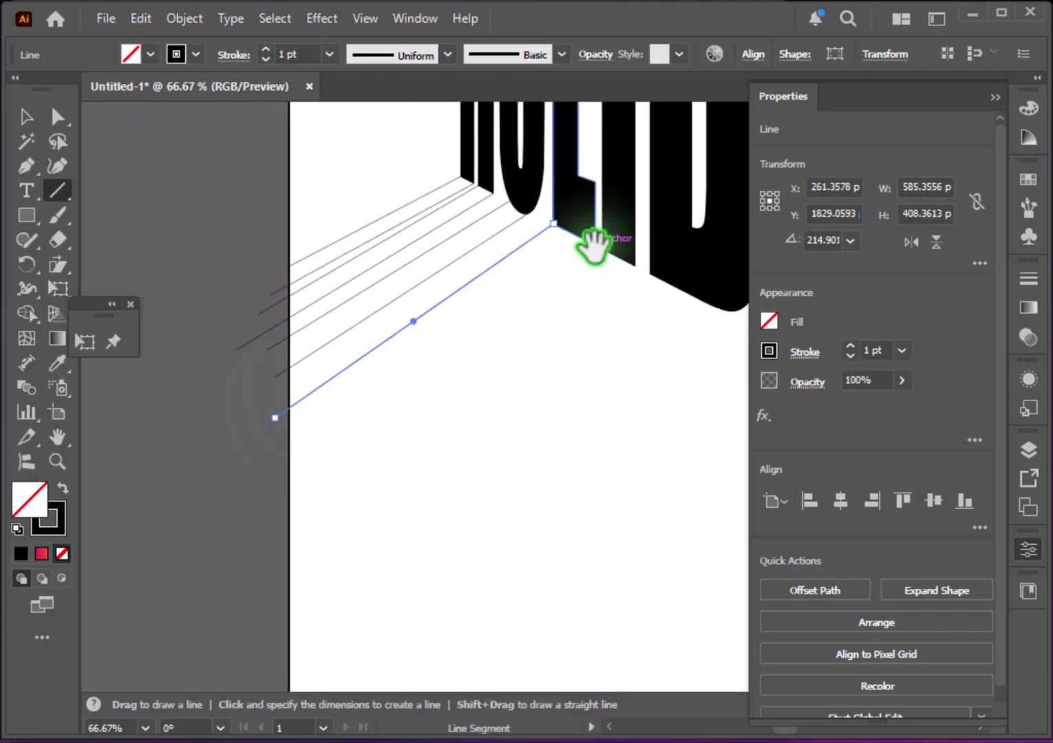
mouse_move(595, 246)
mouse_down()
mouse_move(227, 516)
mouse_move(272, 490)
mouse_up()
drag(395, 576, 341, 289)
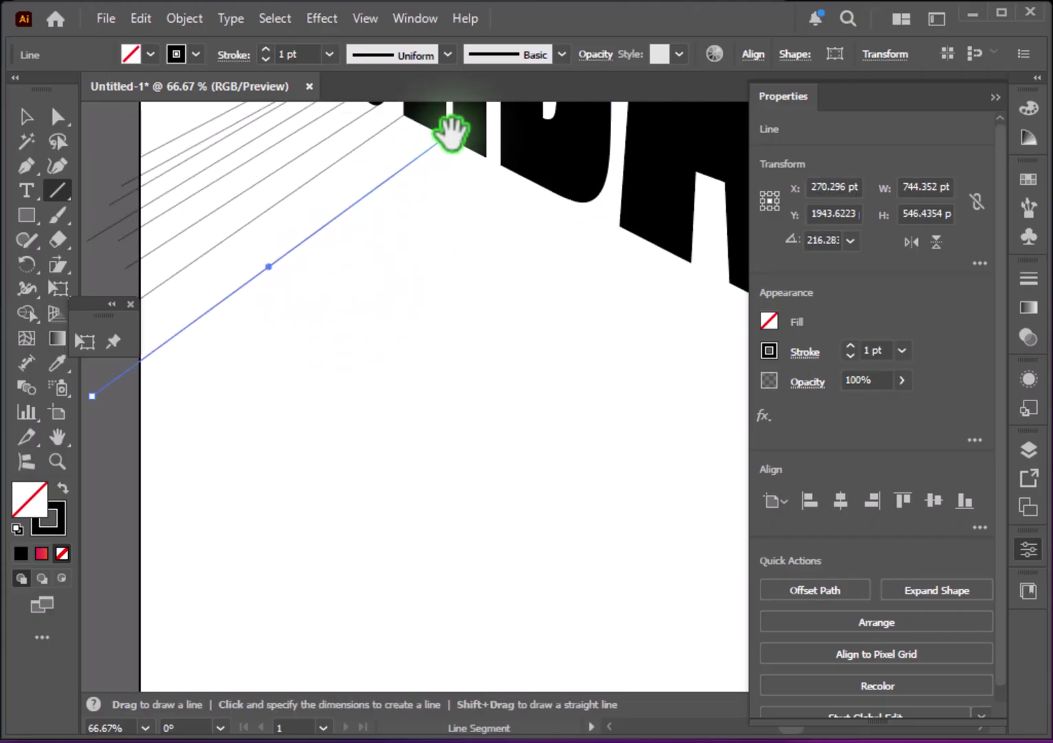
key(ctrl+plus)
key(ctrl+plus)
drag(669, 228, 475, 285)
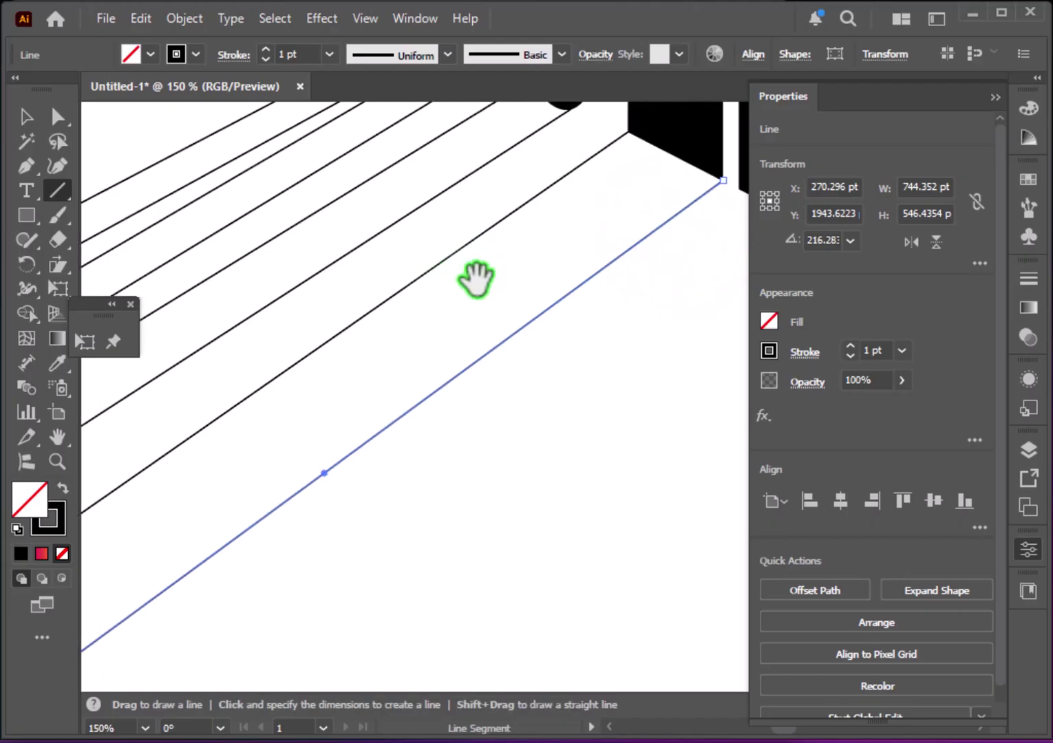
drag(733, 185, 260, 500)
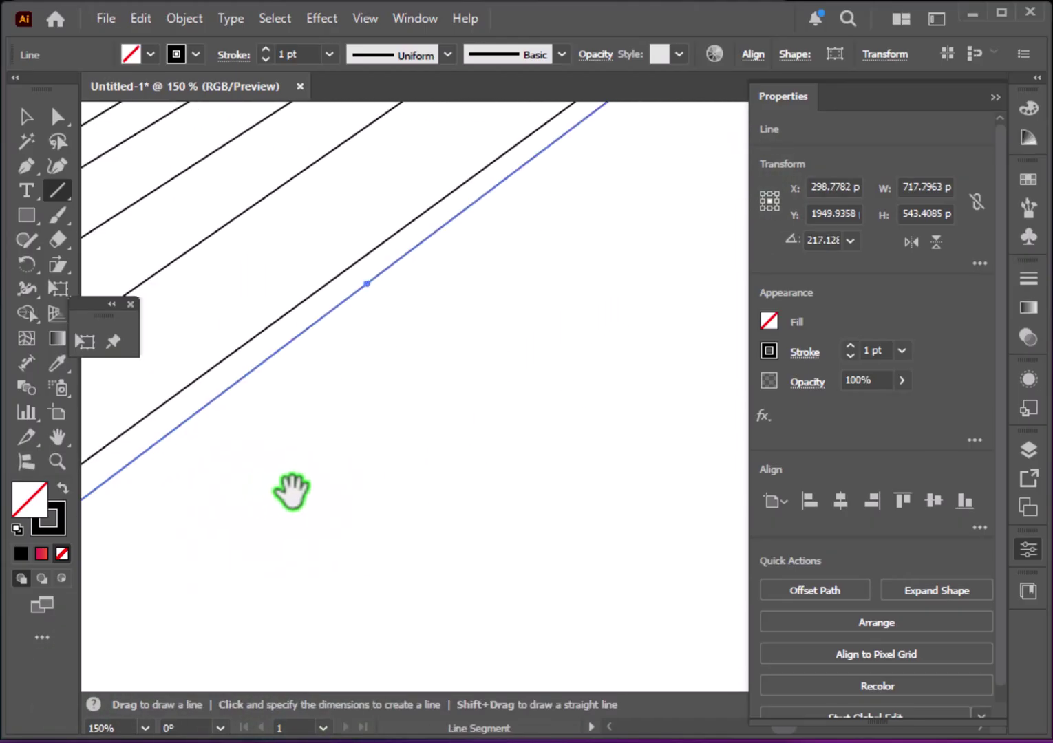
Step: Draw further perspective lines from the middle letters' corners off the artboard
key(ctrl+minus)
key(ctrl+minus)
drag(409, 482, 278, 421)
mouse_move(605, 223)
mouse_down()
mouse_move(234, 527)
mouse_move(235, 517)
mouse_up()
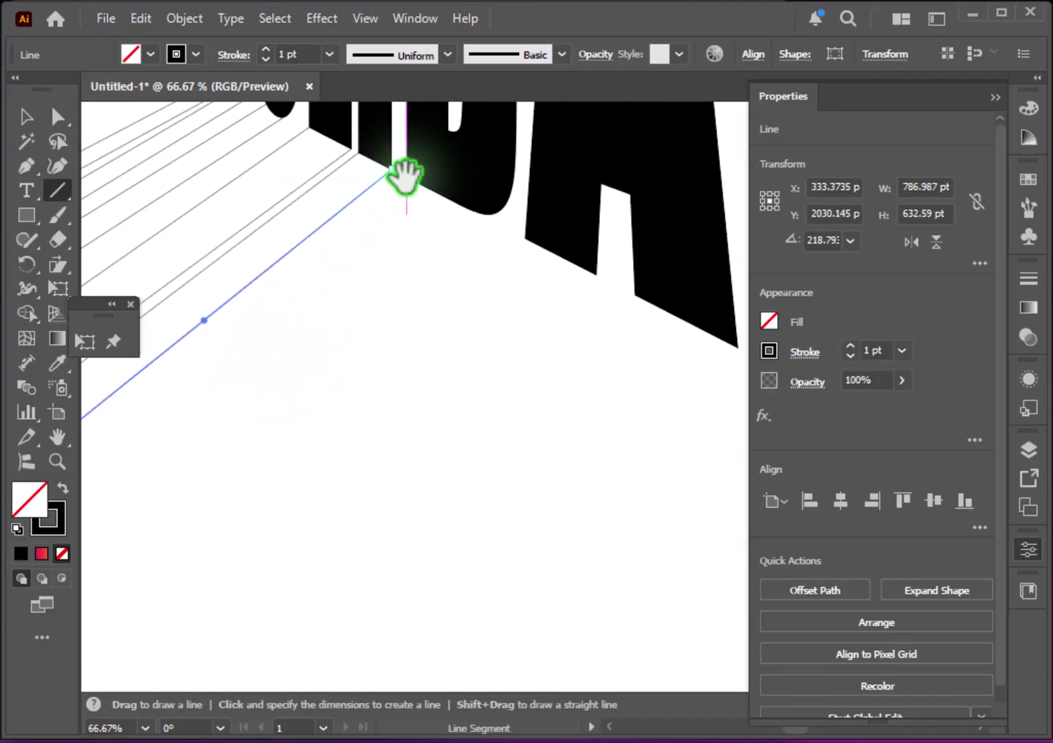
drag(405, 178, 395, 197)
drag(317, 291, 270, 606)
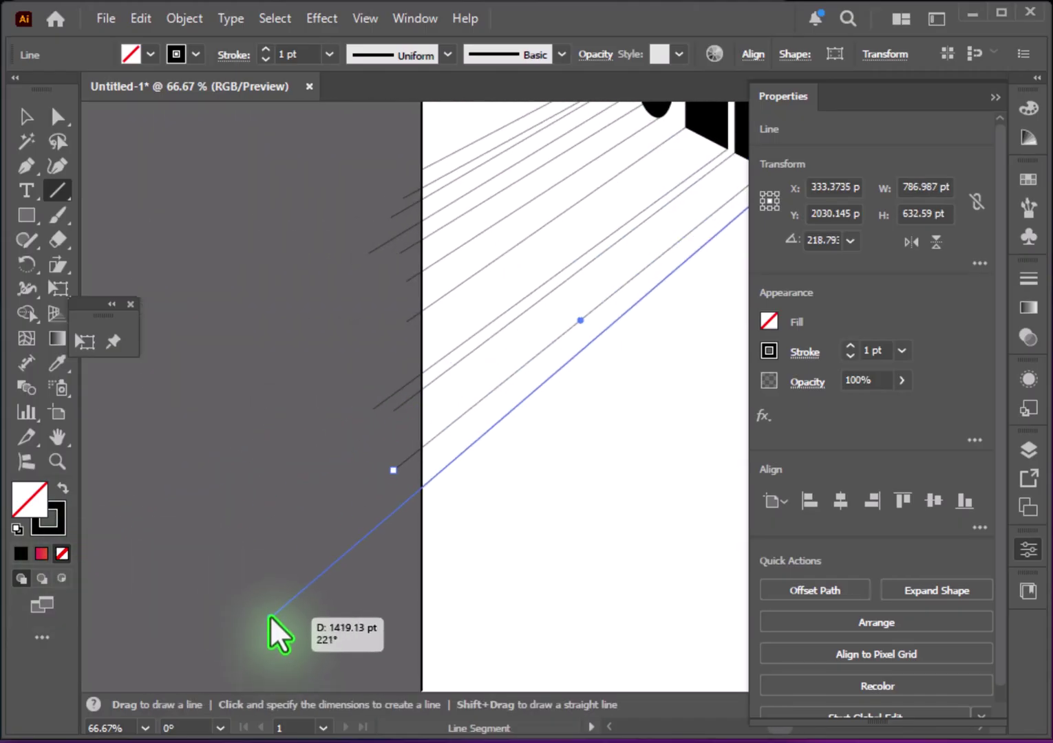
drag(475, 468, 305, 463)
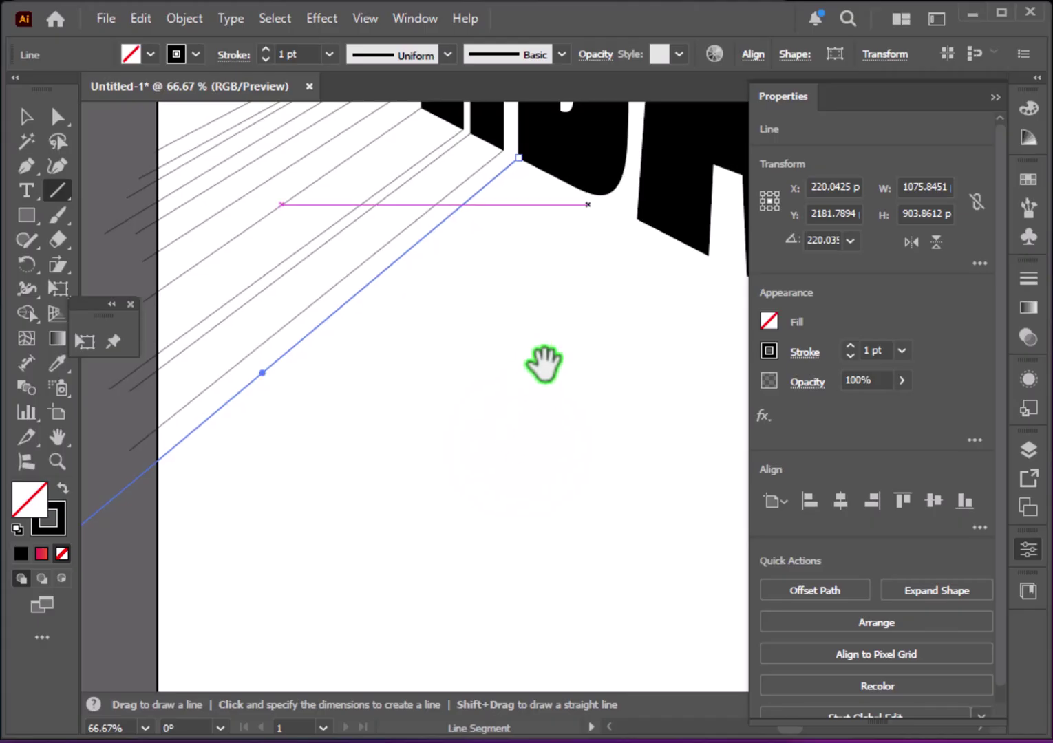
drag(599, 195, 114, 627)
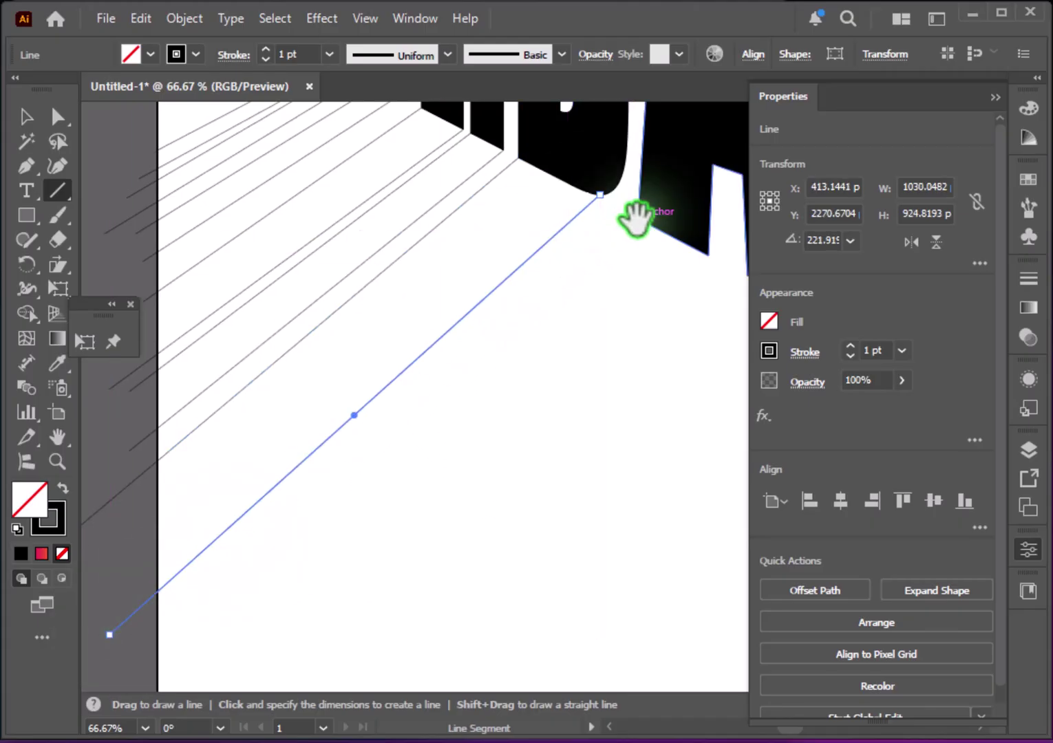
drag(637, 219, 136, 678)
scroll(482, 386, down, 3)
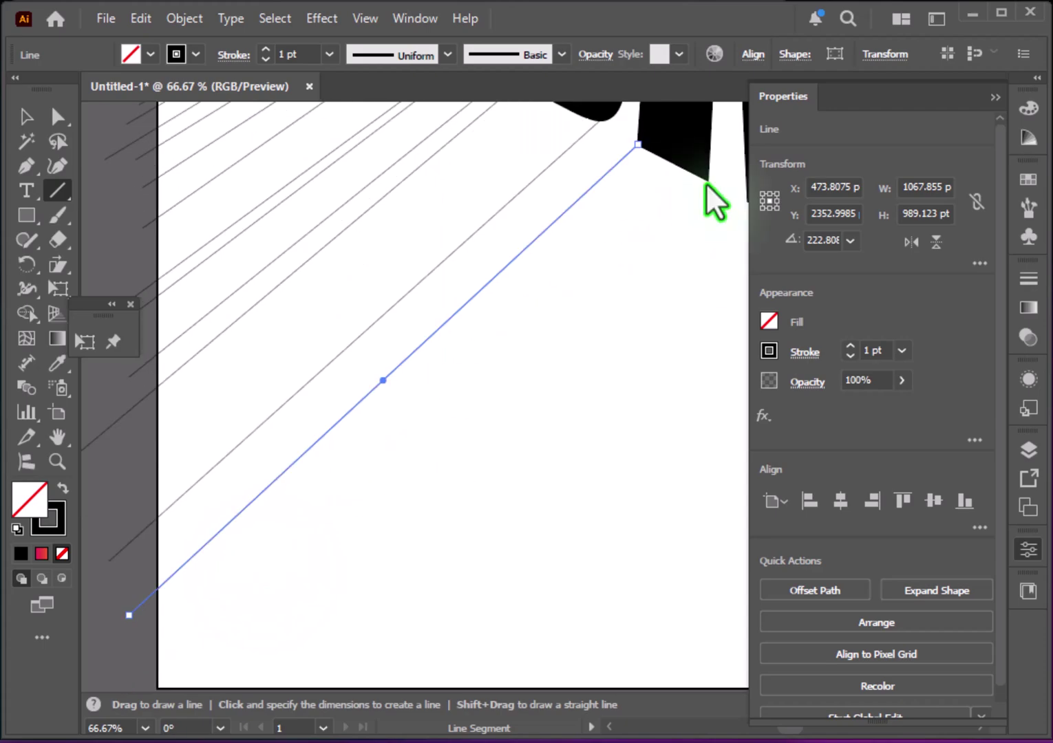
drag(709, 179, 108, 375)
Step: Finish the lines from the remaining letters, including the last letter's inner and outer corners
key(space)
key(ctrl+minus)
mouse_move(264, 420)
mouse_down()
mouse_move(564, 358)
mouse_move(334, 359)
mouse_up()
mouse_move(552, 187)
mouse_down()
mouse_move(289, 440)
mouse_move(182, 609)
mouse_up()
drag(627, 225, 279, 583)
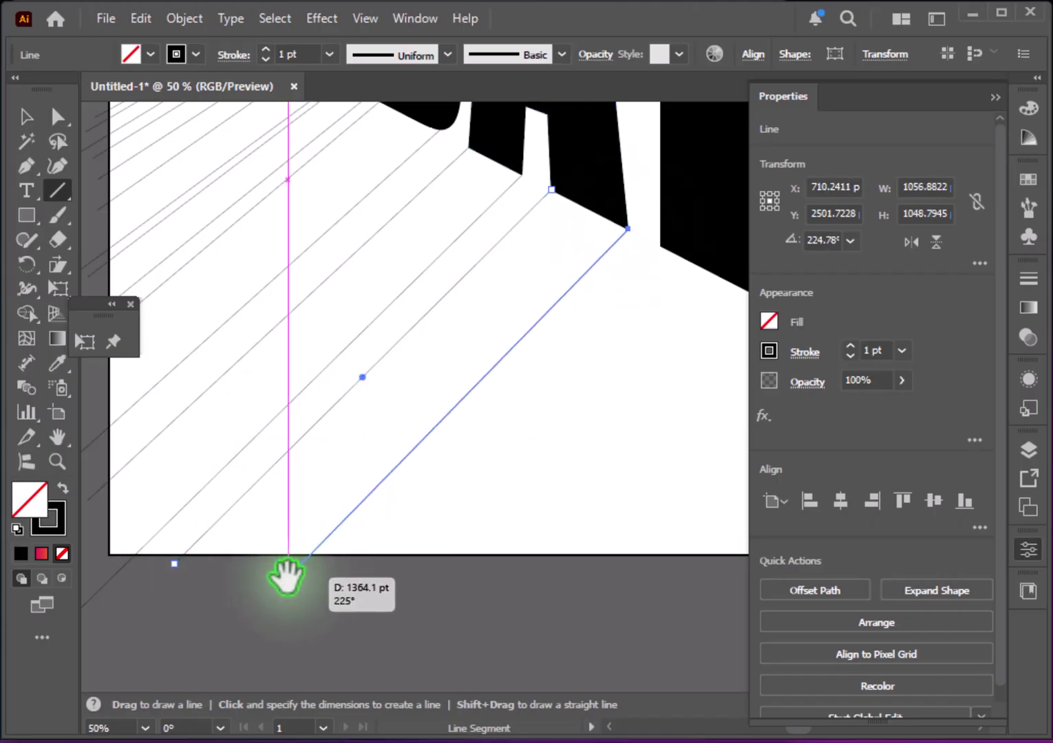
drag(483, 505, 337, 446)
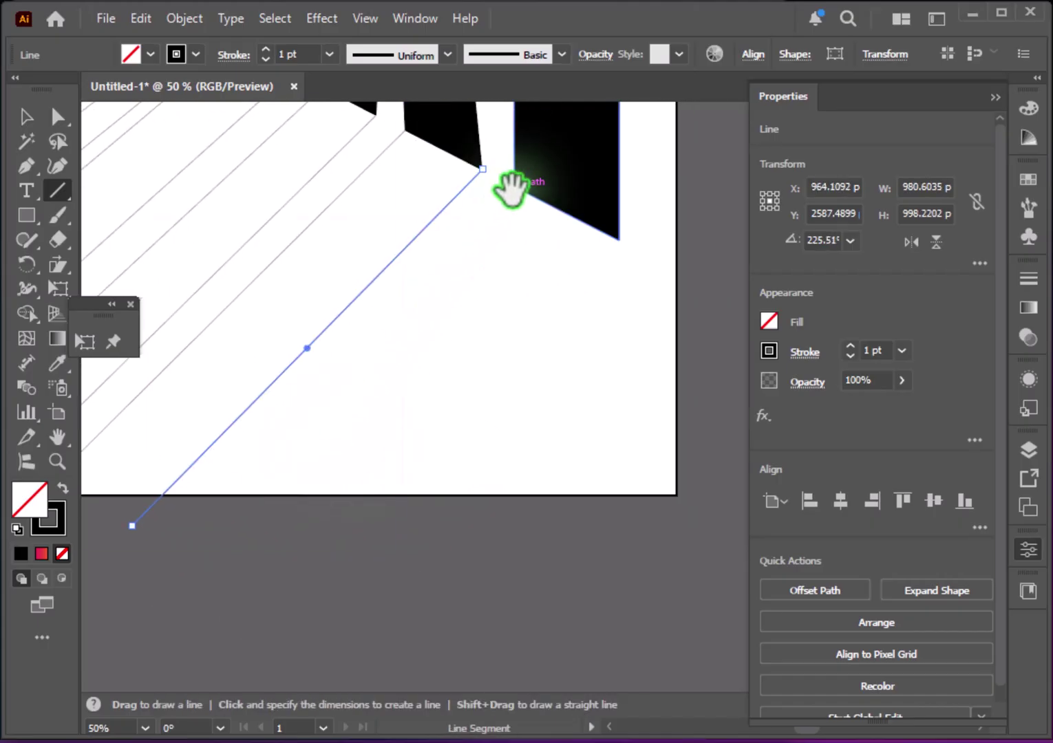
drag(515, 187, 222, 500)
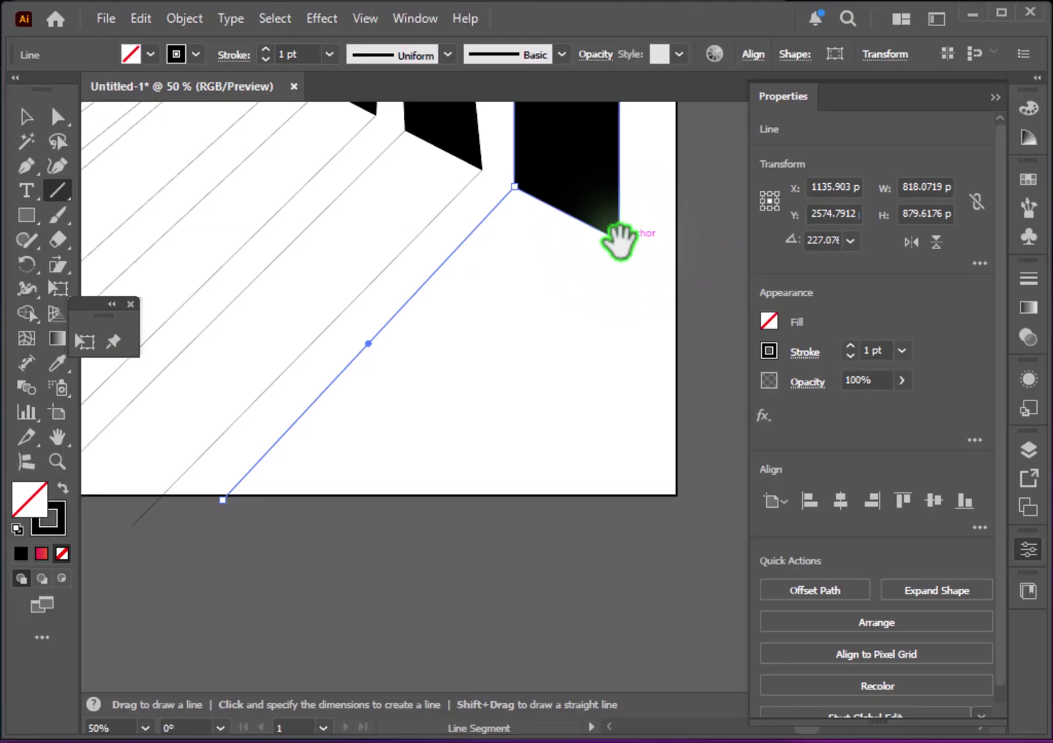
drag(619, 239, 351, 508)
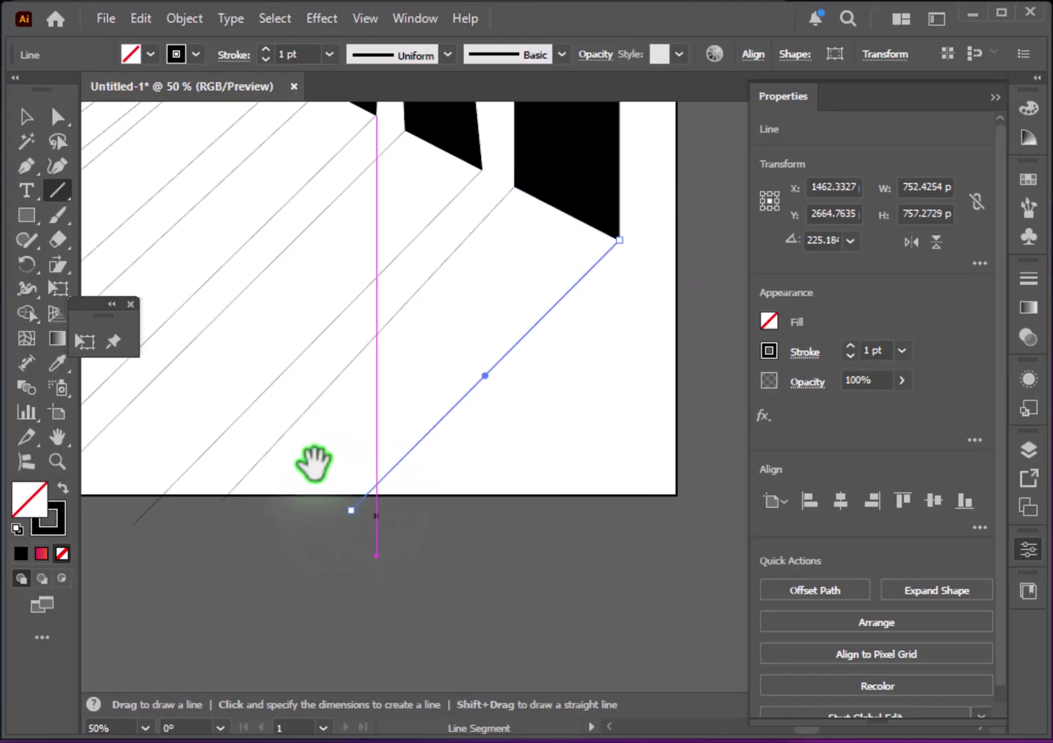
Step: Redraw the final letter-corner line and deselect everything
click(26, 117)
key(ctrl+minus)
key(ctrl+minus)
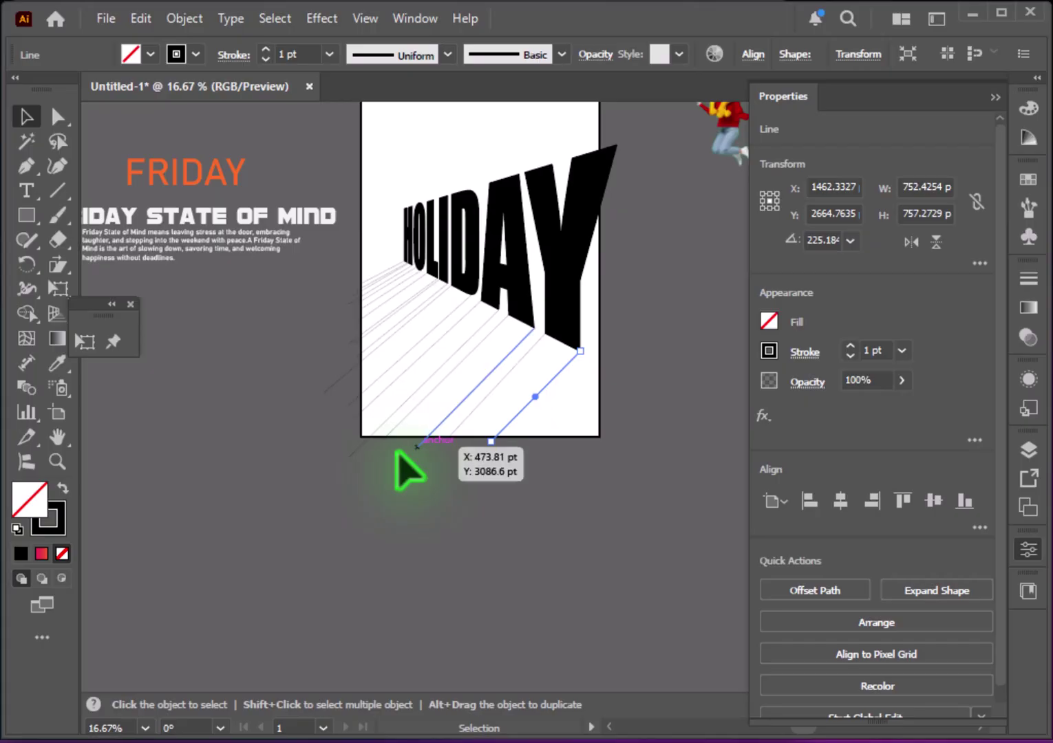
drag(397, 453, 399, 463)
key(ctrl+plus)
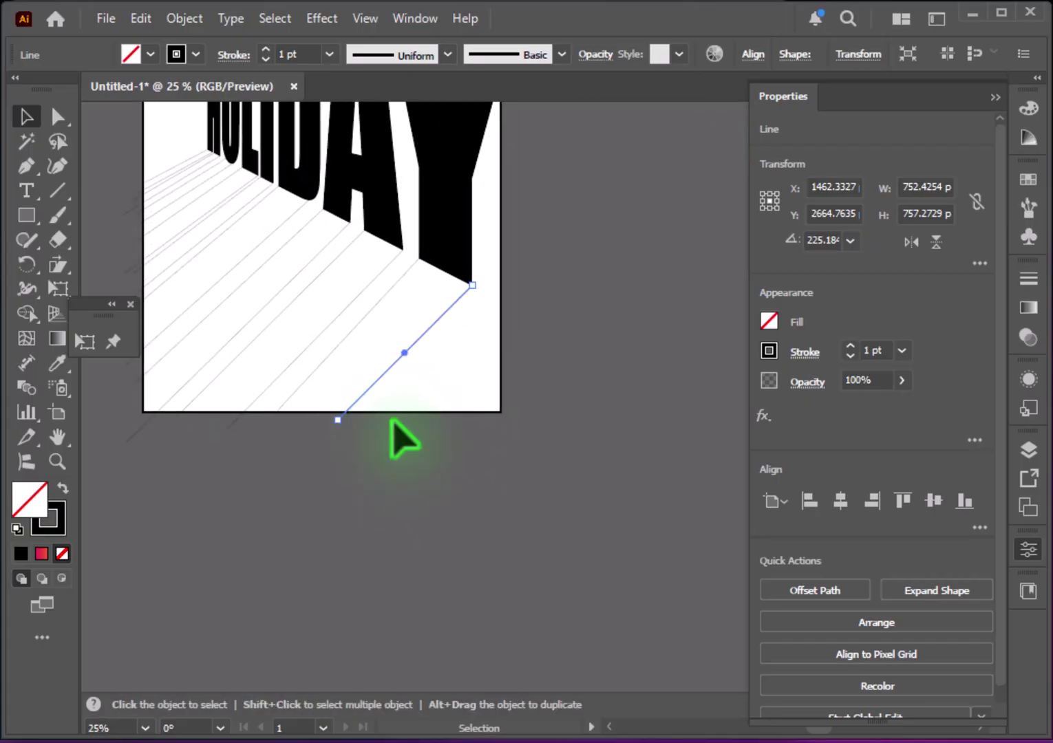
click(404, 441)
click(57, 191)
drag(472, 283, 352, 434)
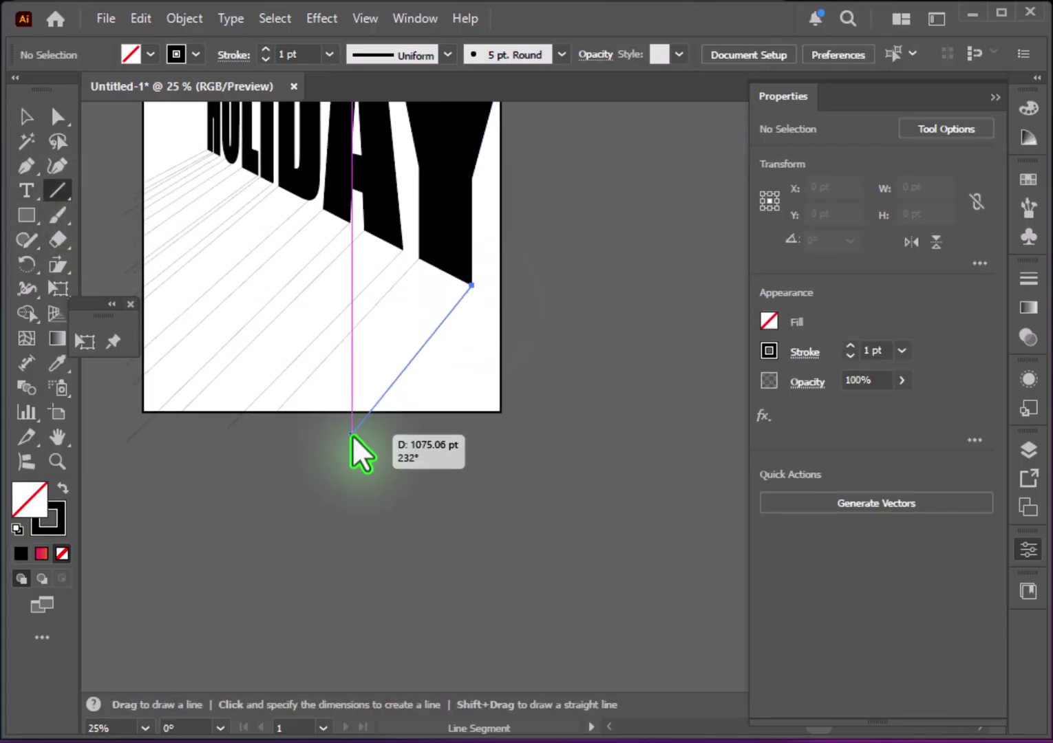
click(26, 115)
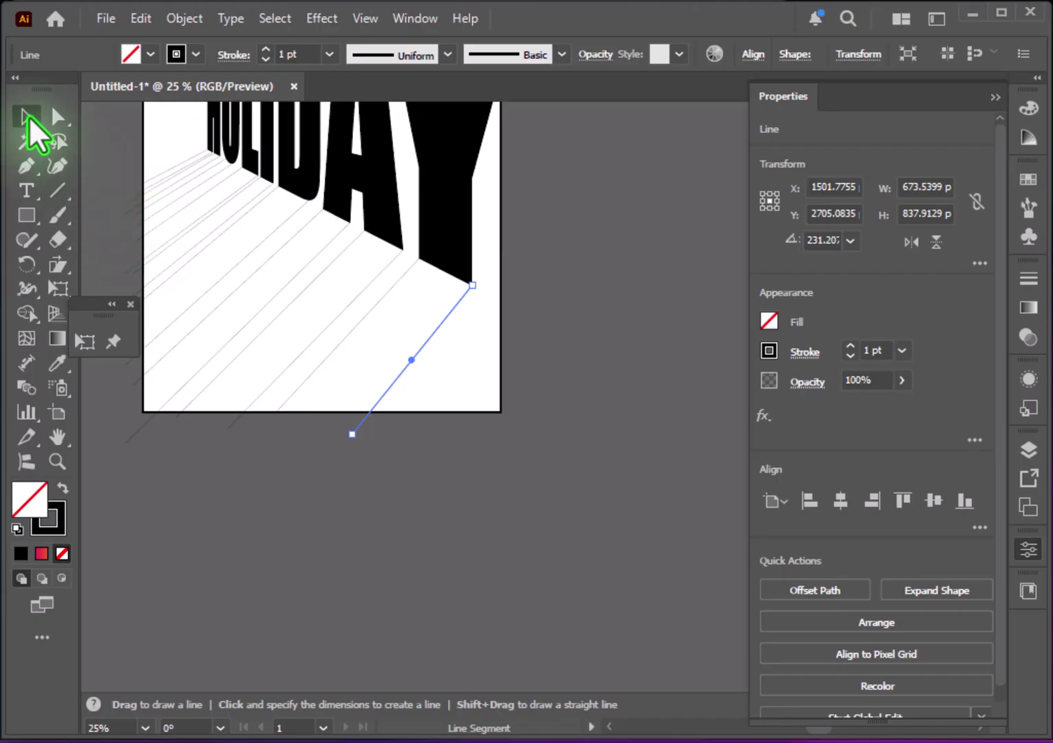
click(368, 576)
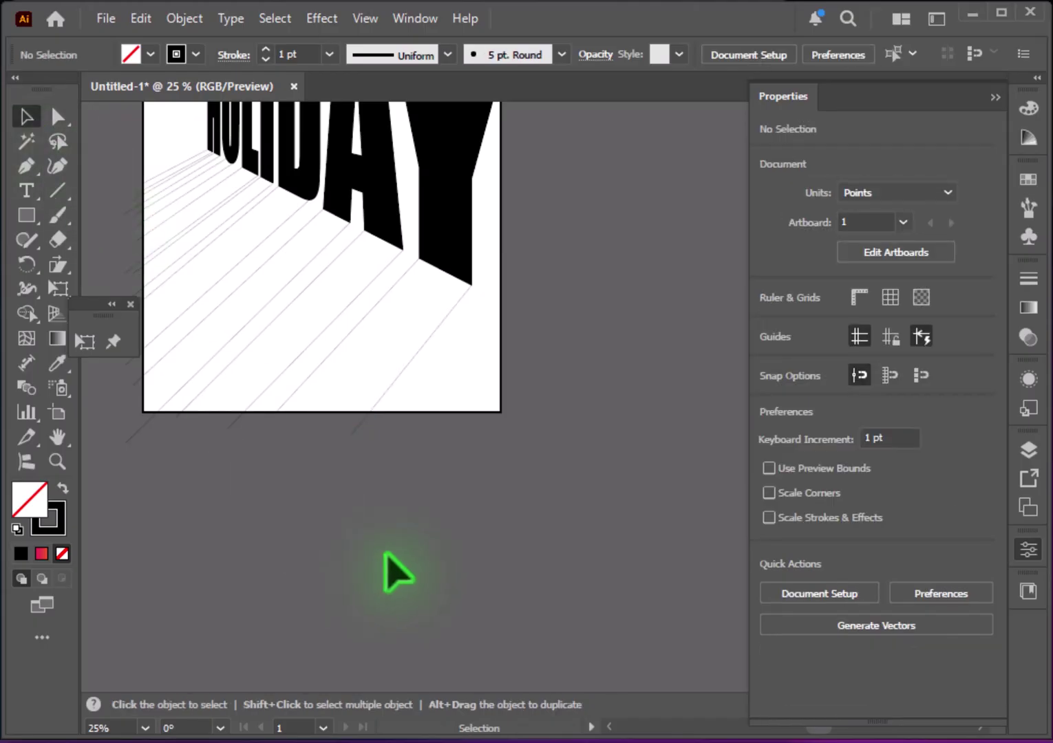
mouse_move(398, 573)
mouse_down()
mouse_move(616, 529)
mouse_move(540, 659)
mouse_up()
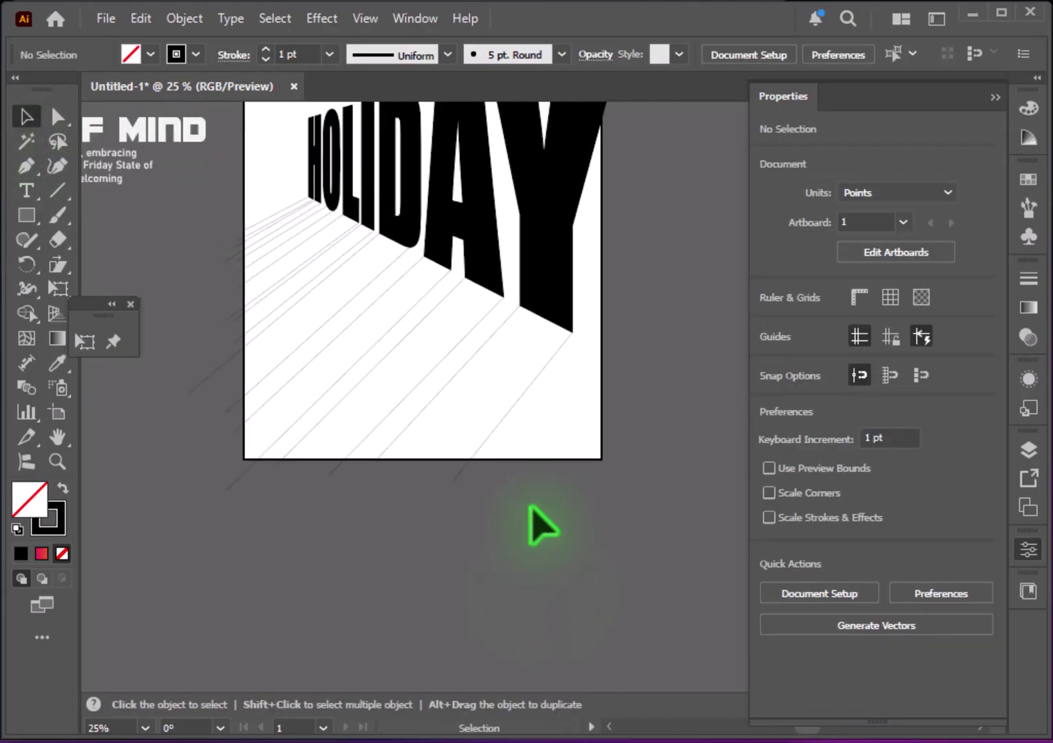
Step: Join the two lines bordering the last strip into one closed shape with Ctrl+J
drag(448, 372, 450, 373)
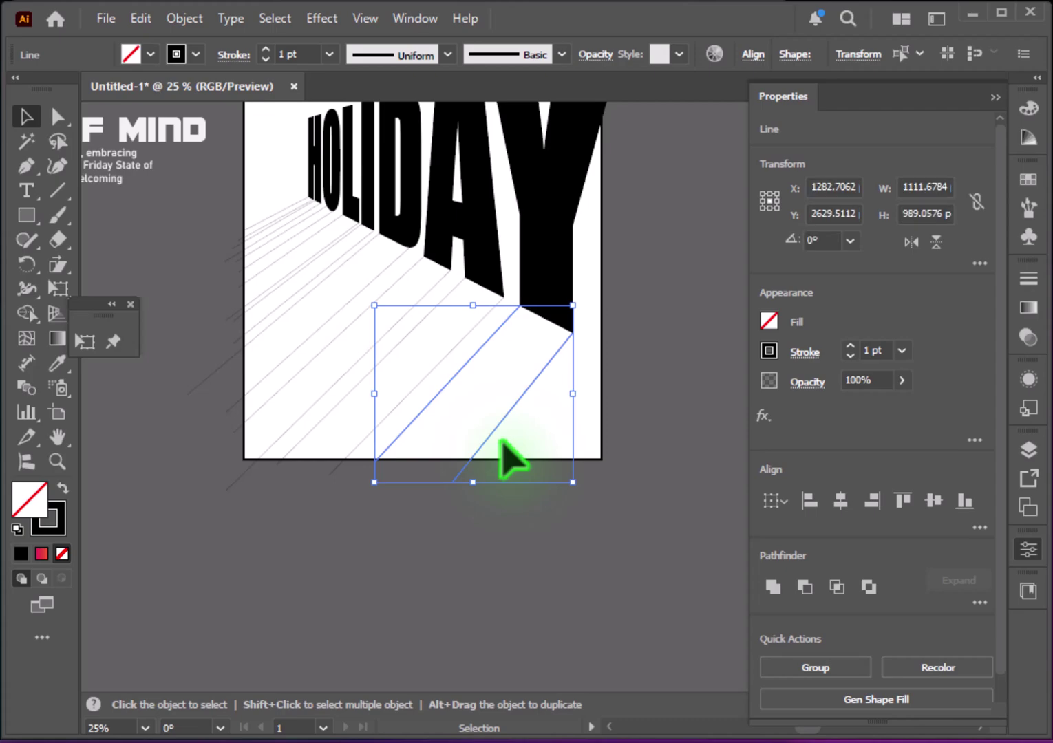
key(ctrl+j)
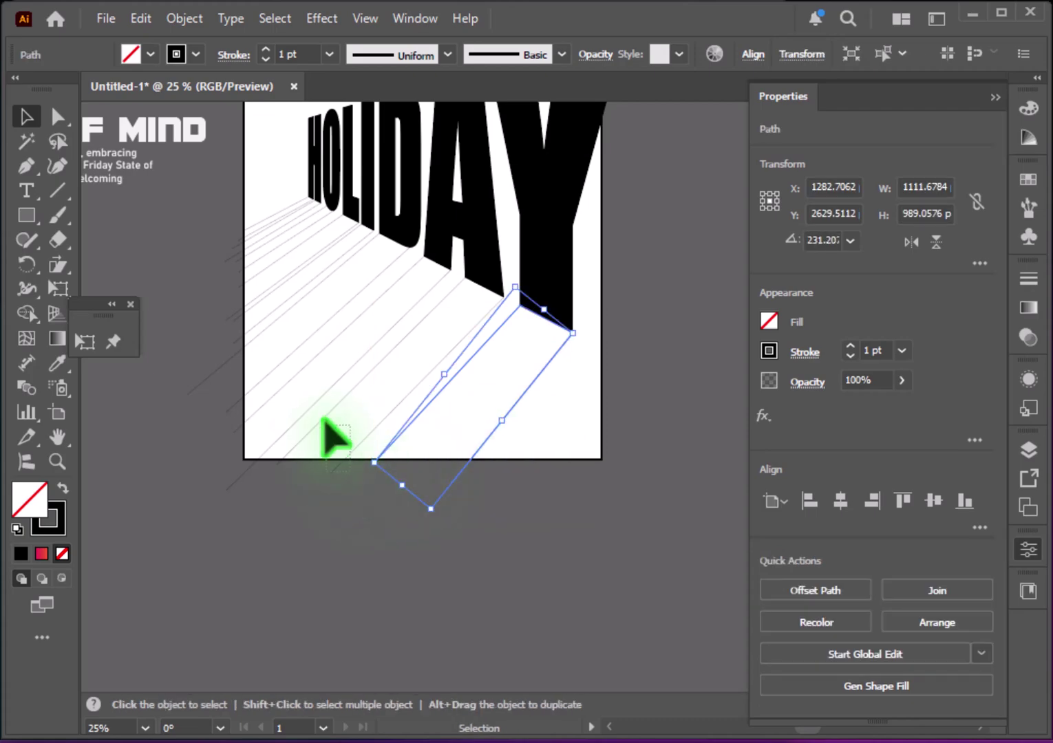
key(ctrl+z)
key(ctrl+j)
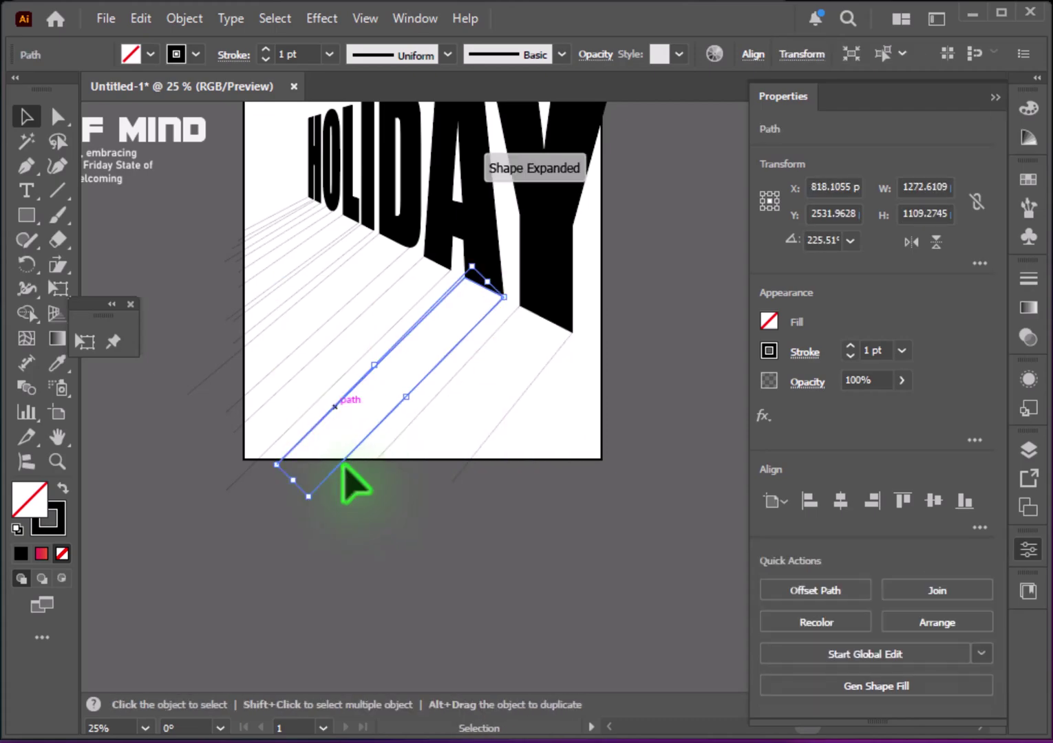
key(ctrl+z)
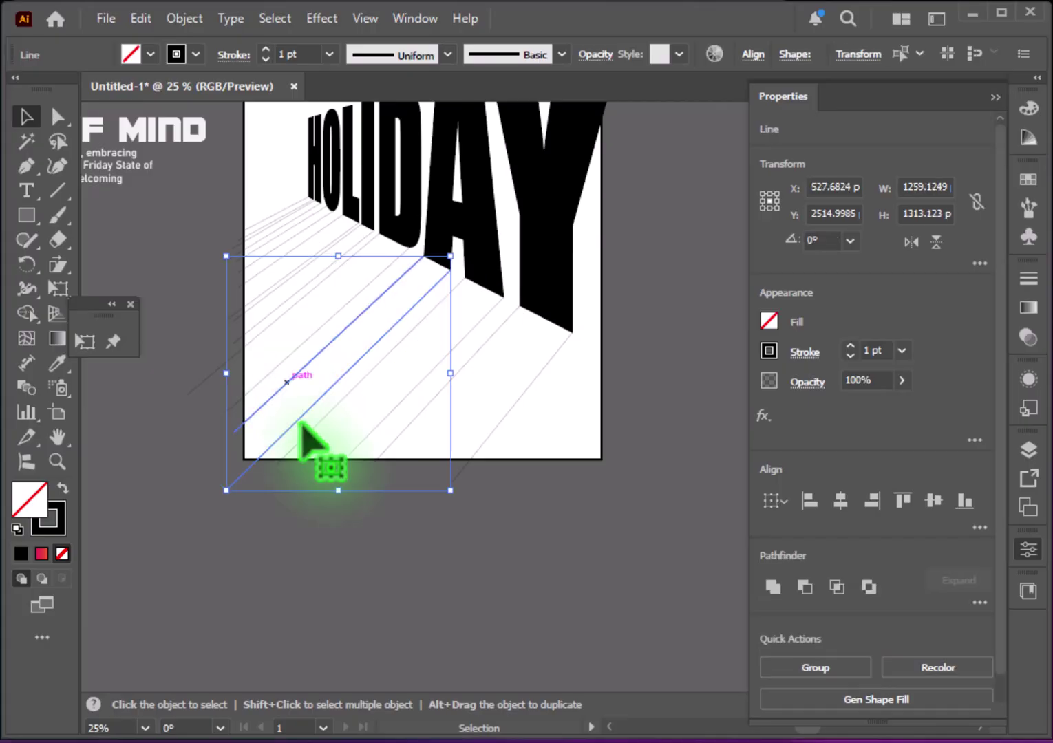
key(ctrl+j)
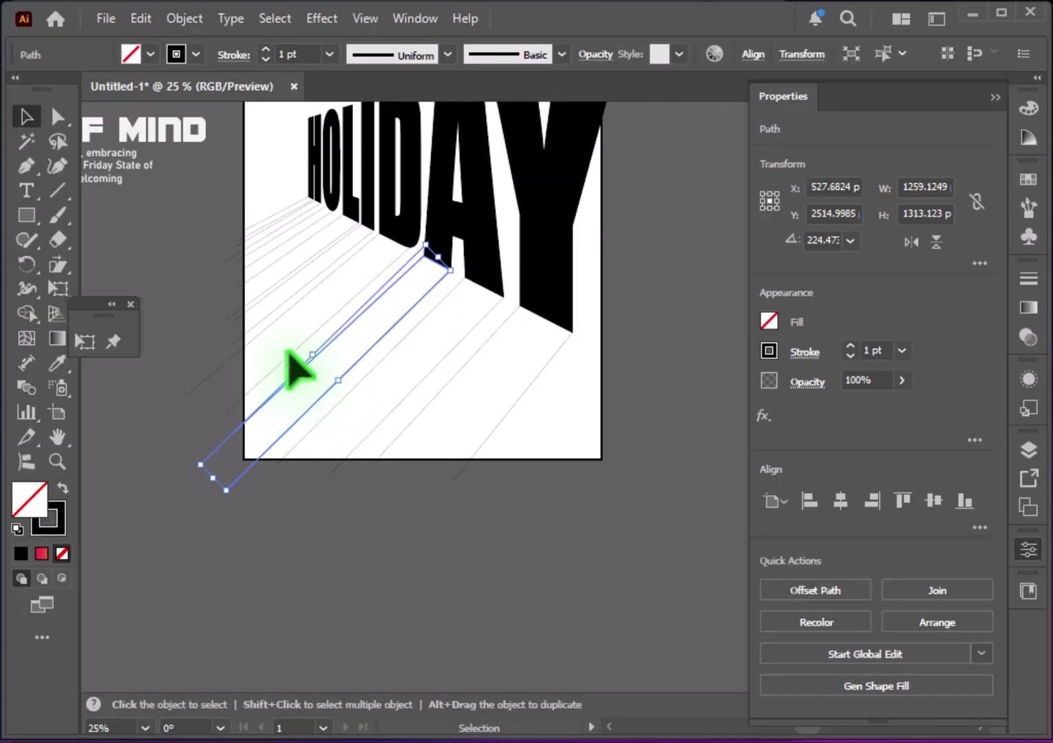
key(ctrl+z)
key(ctrl+j)
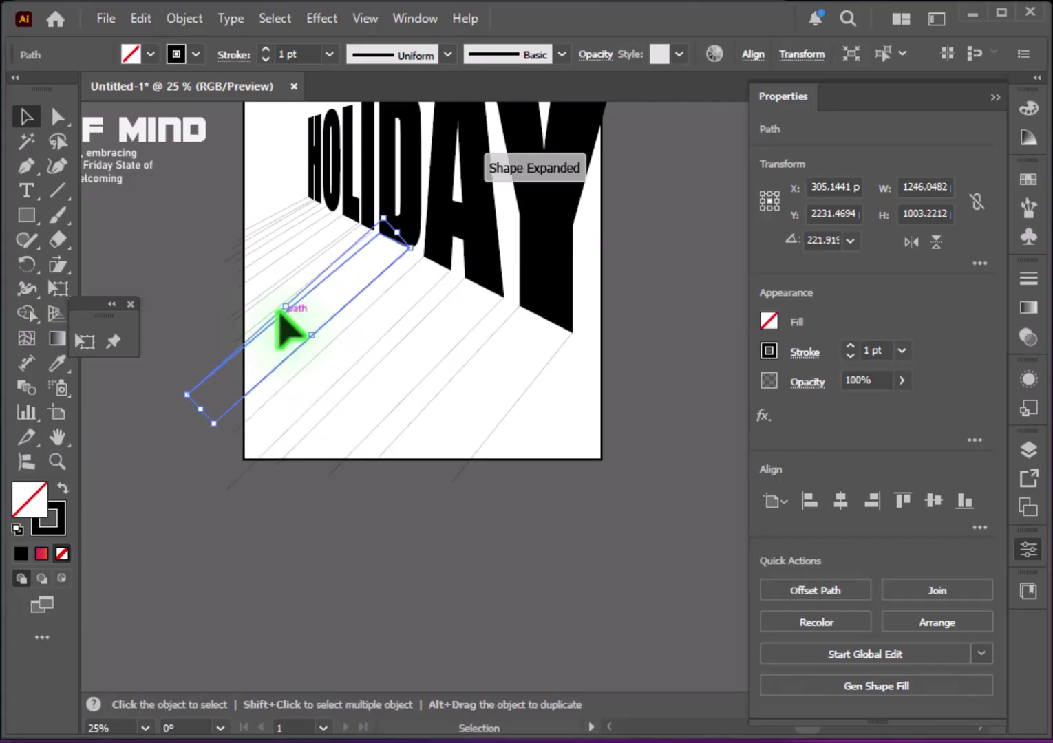
Step: Select neighbouring floor lines and try joining them, undoing the attempts
scroll(286, 331, up, 3)
drag(277, 329, 395, 430)
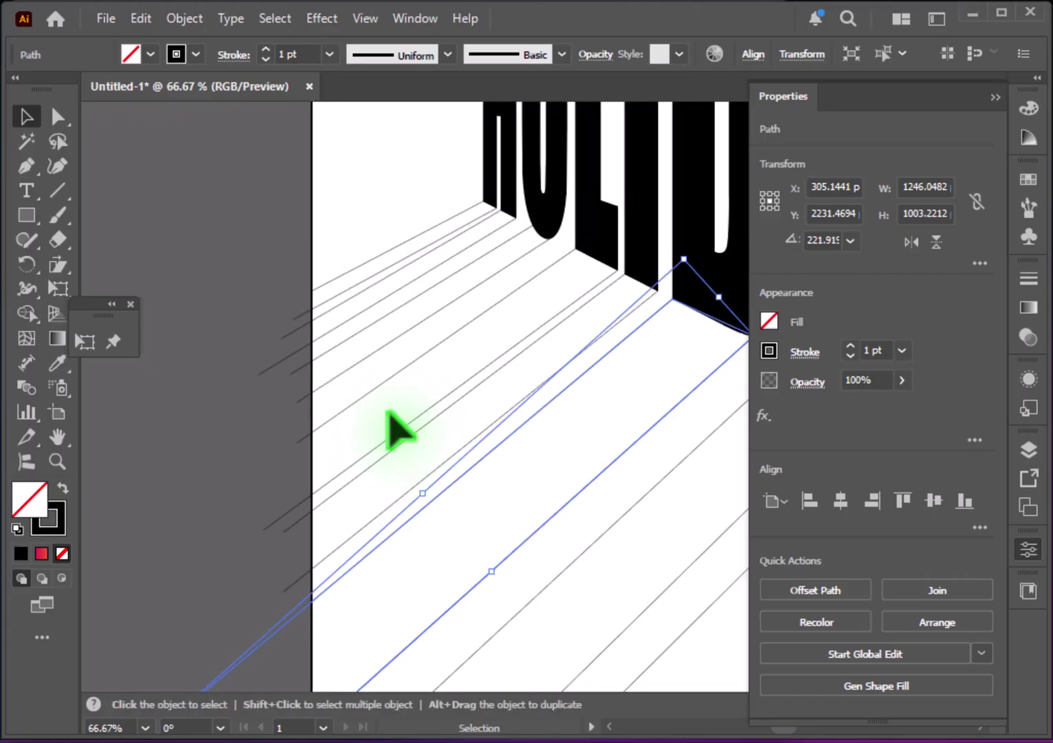
drag(351, 545, 288, 531)
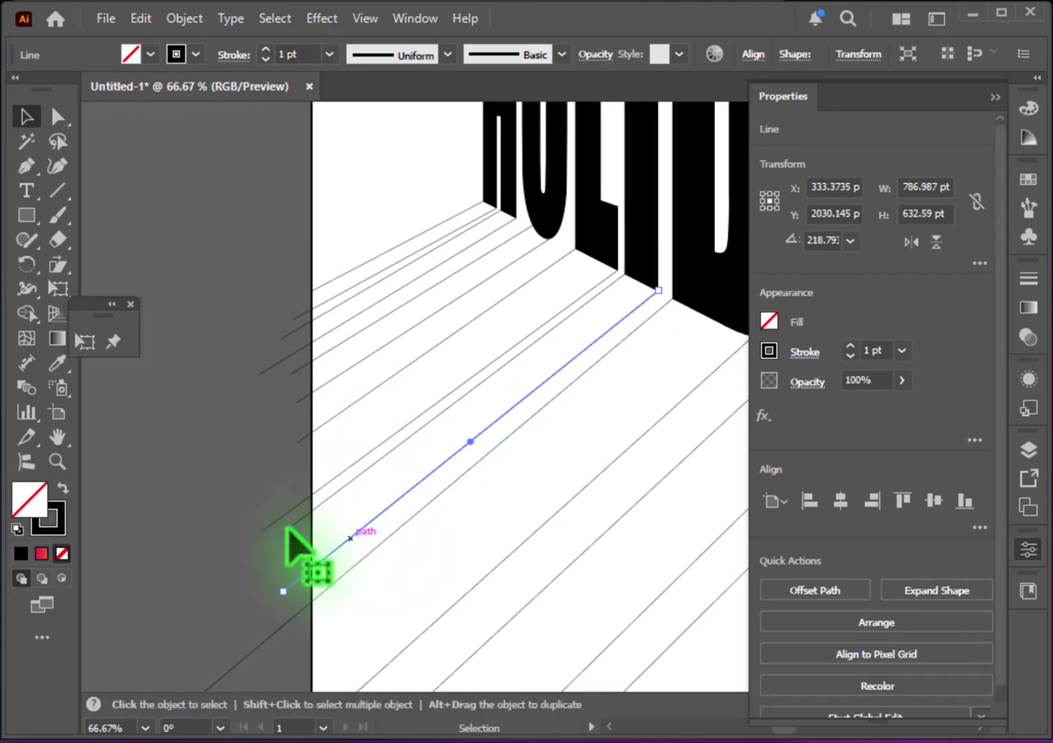
shift+click(406, 490)
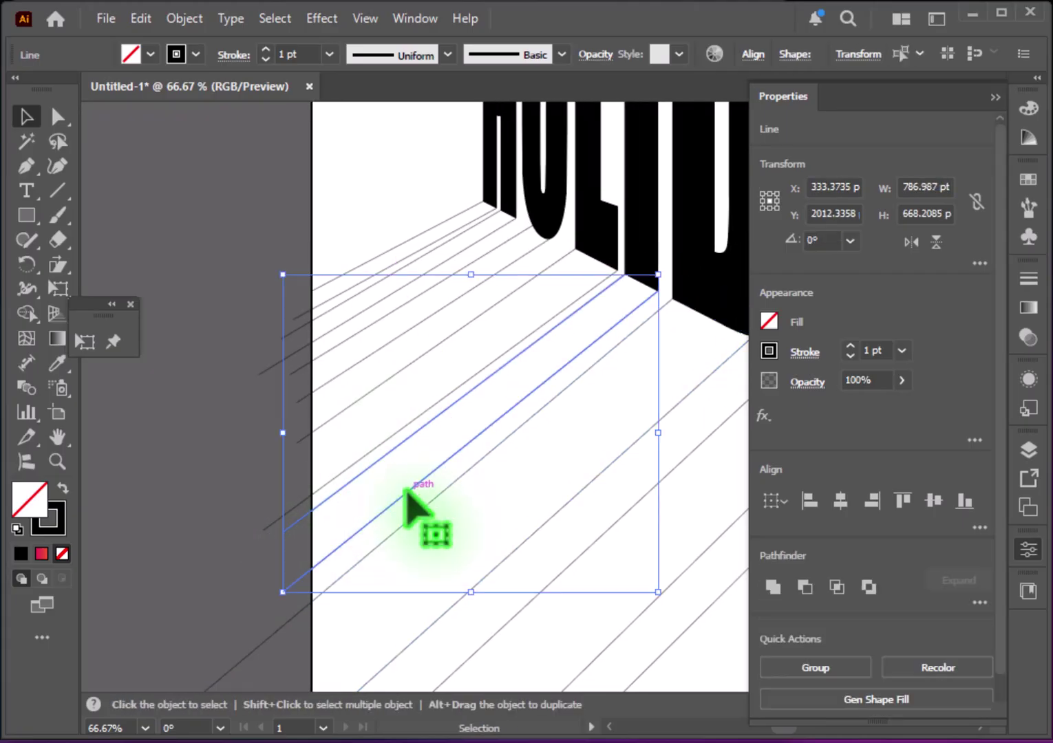
key(ctrl+j)
key(ctrl+z)
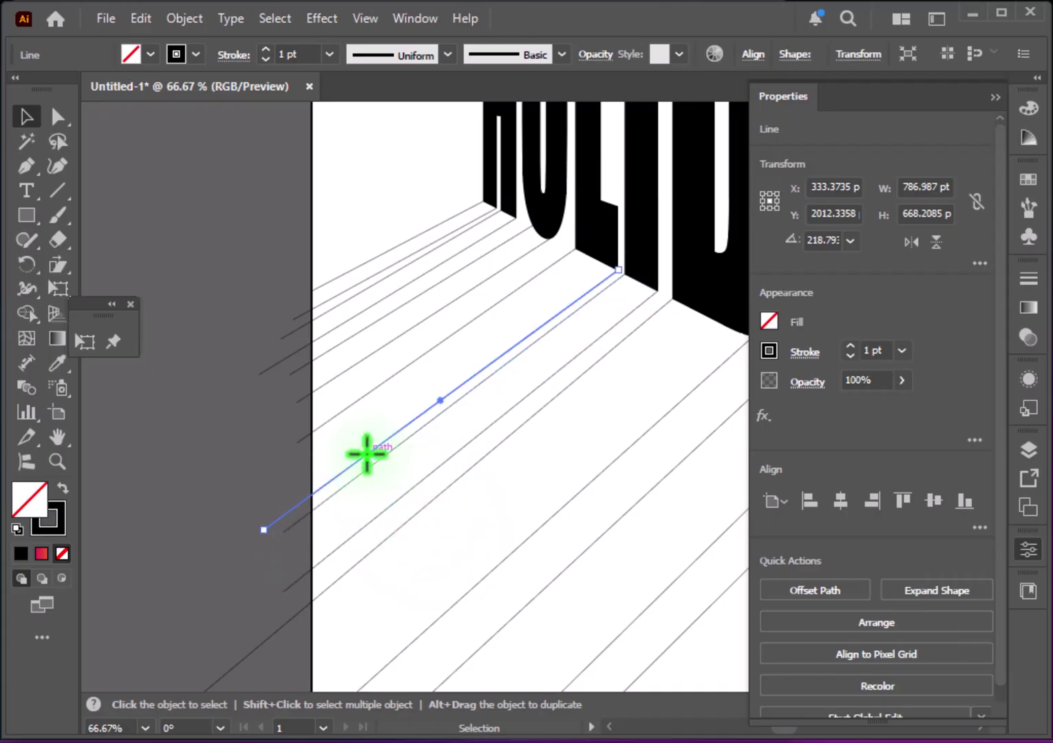
shift+click(353, 400)
key(ctrl+j)
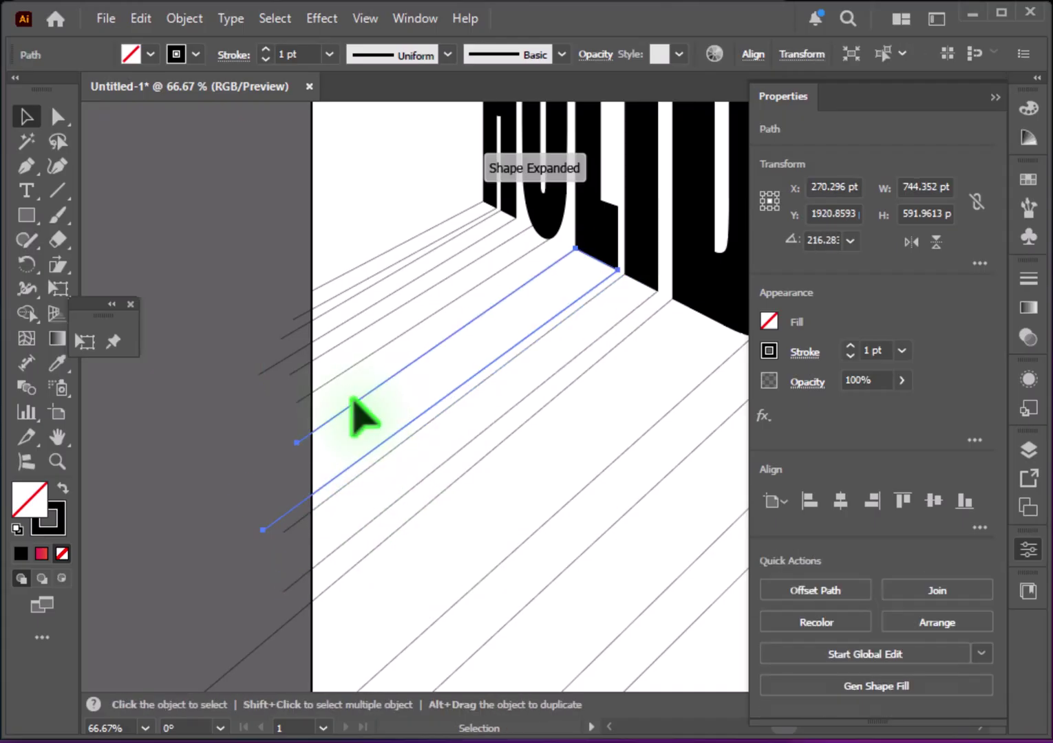
key(ctrl+z)
Step: Join the next pairs of perspective lines into stripe shapes
click(358, 360)
shift+click(354, 335)
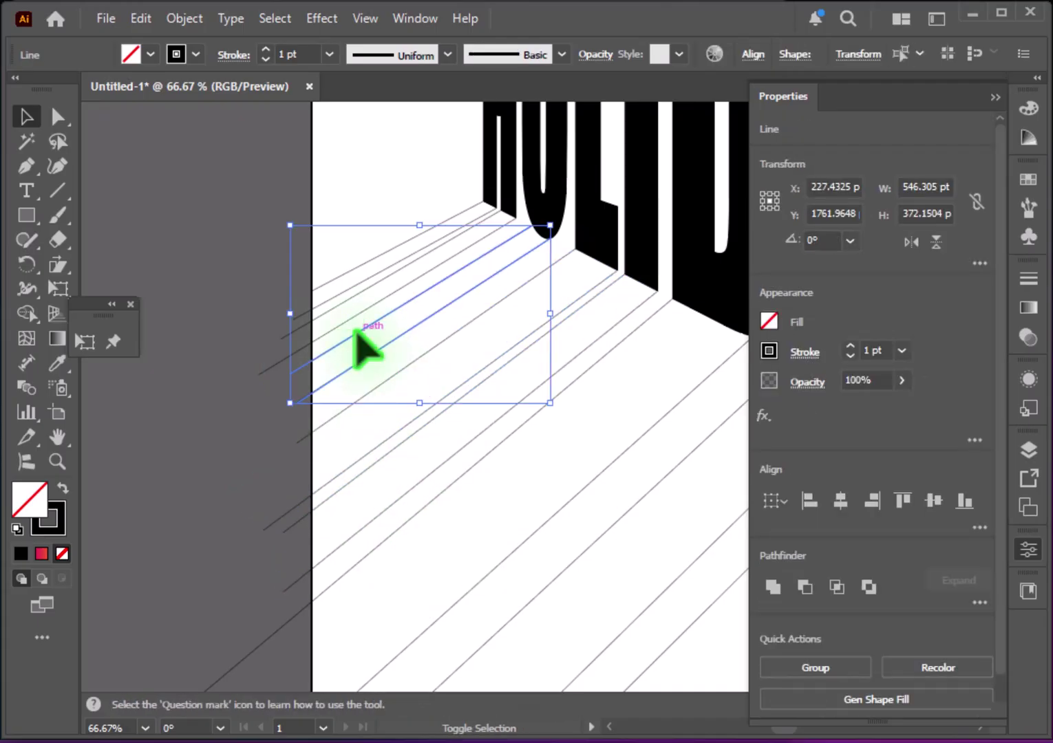
key(ctrl+j)
key(ctrl+z)
click(378, 300)
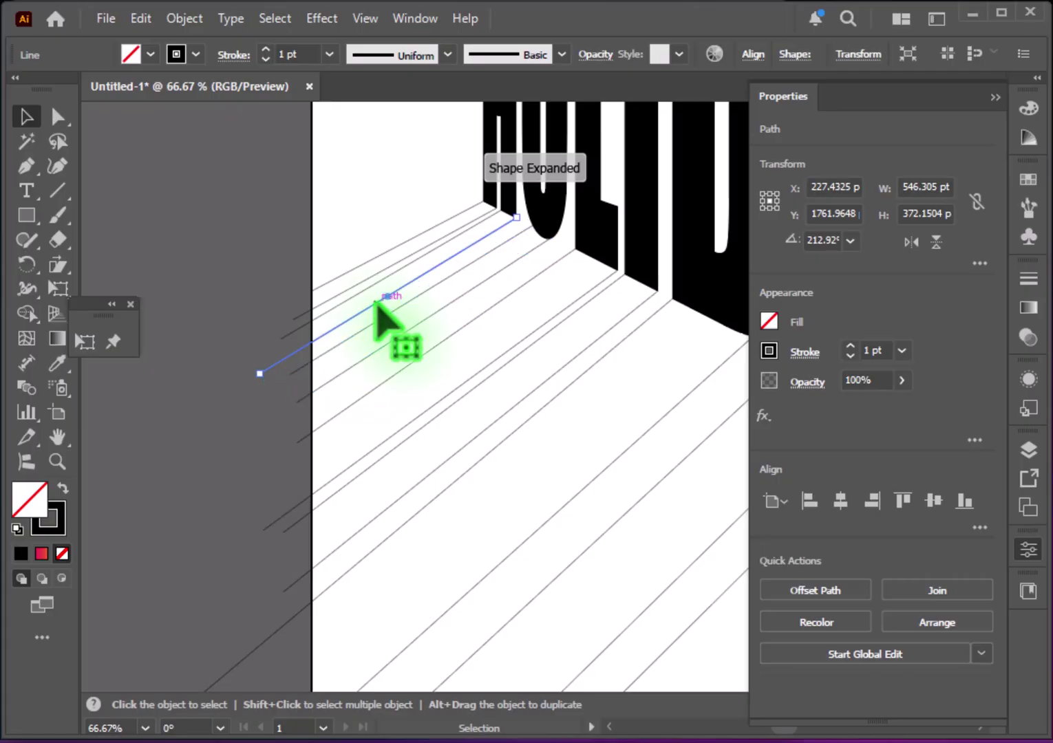
shift+click(366, 284)
key(ctrl+j)
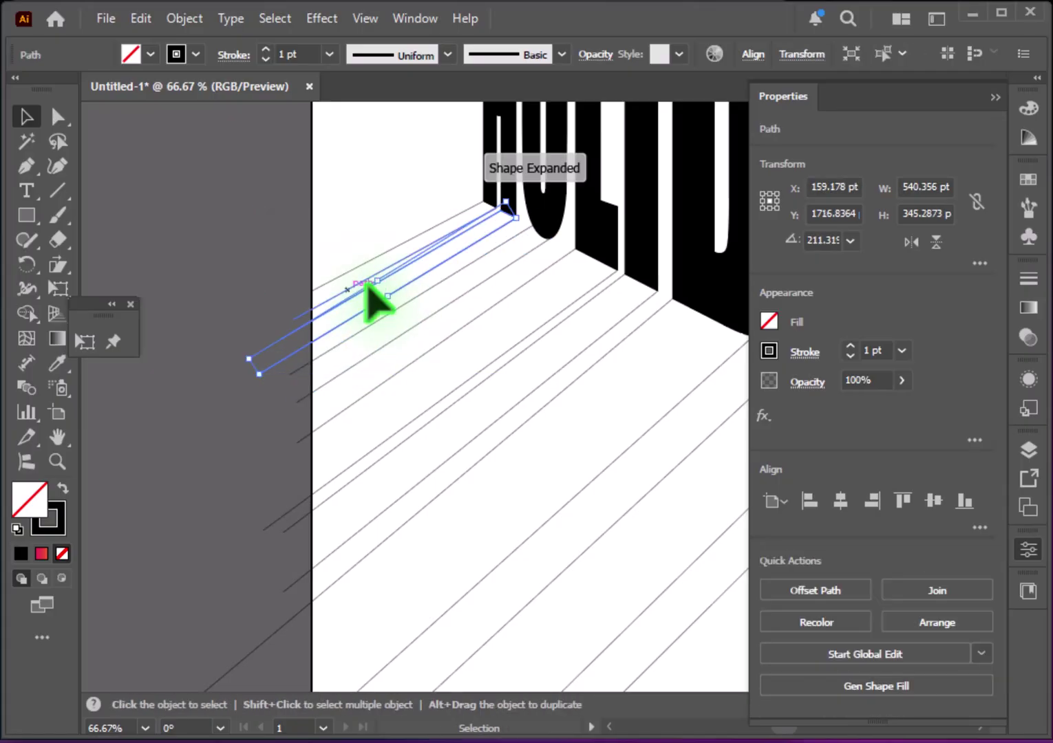
key(ctrl+z)
click(322, 289)
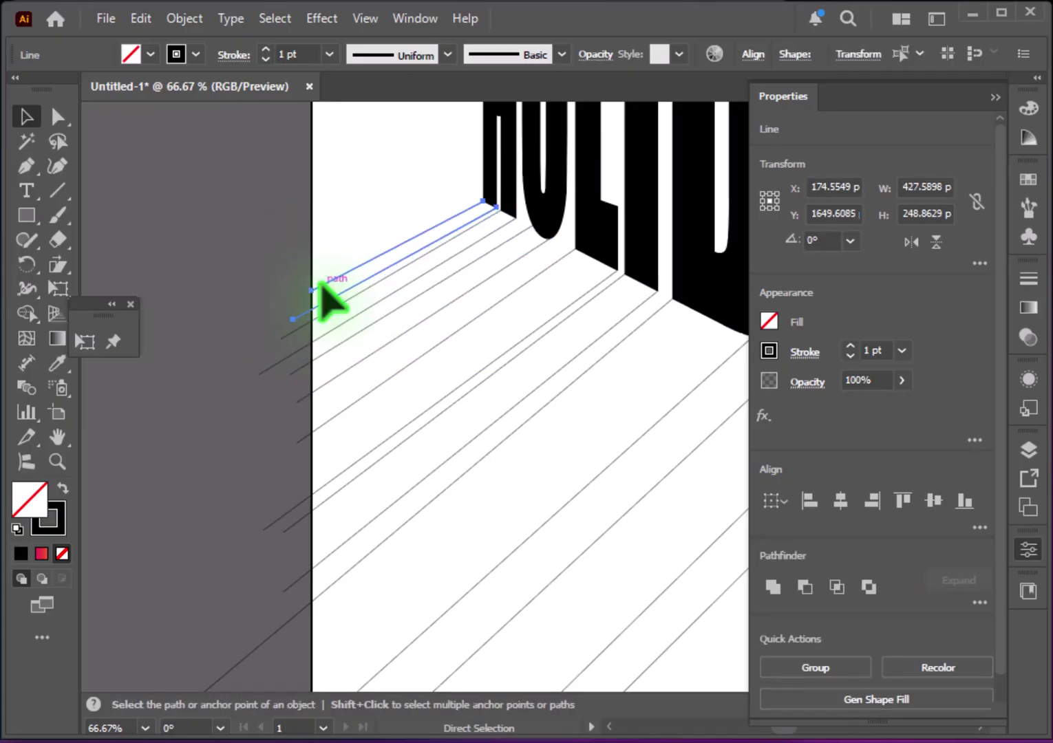
key(ctrl+j)
Step: Zoom out and marquee-select all the perspective floor paths
key(ctrl+minus)
key(ctrl+minus)
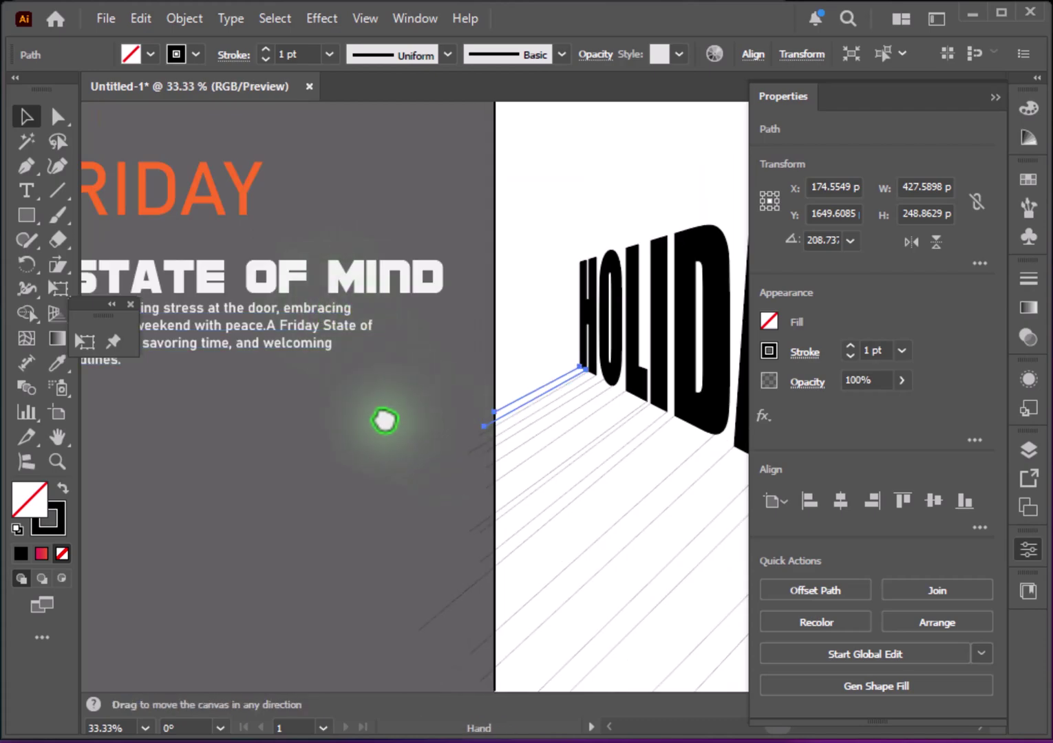
drag(383, 418, 227, 306)
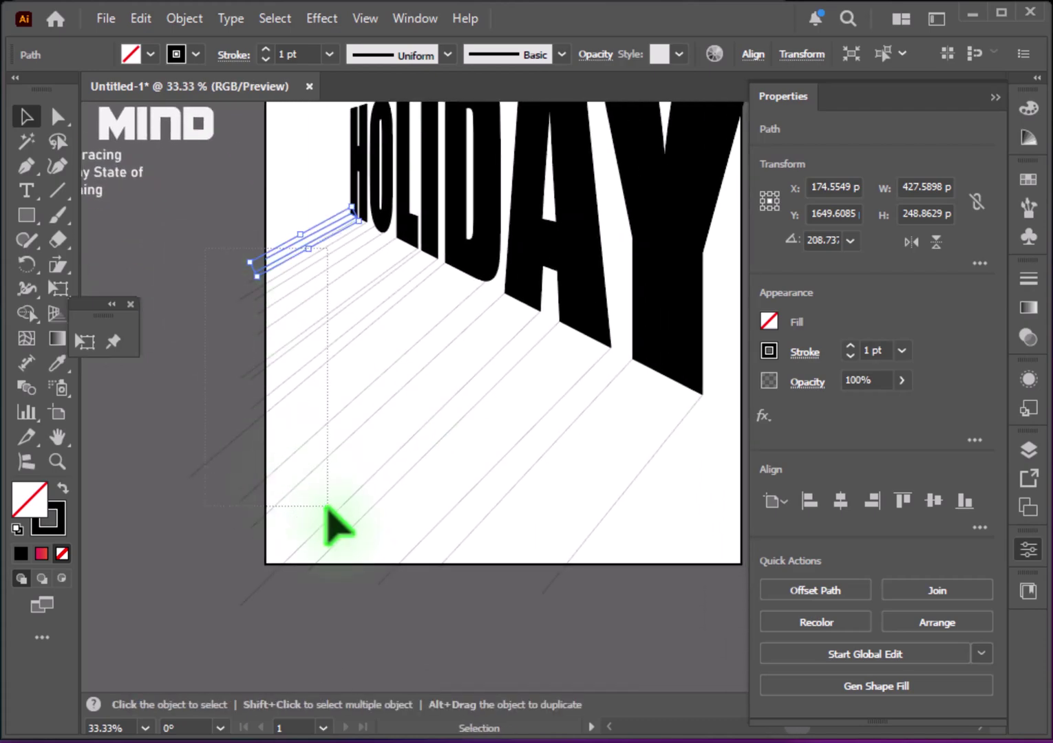
drag(327, 507, 521, 580)
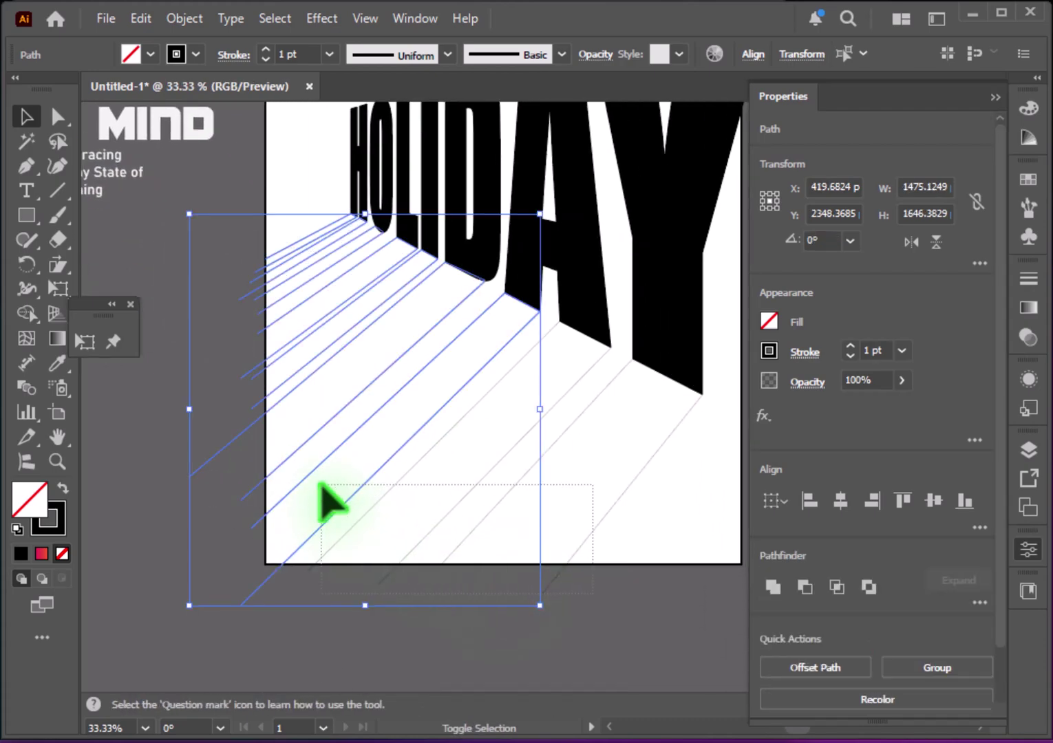
drag(319, 484, 320, 484)
Step: Give the stripes the letters' solid black fill with the Eyedropper
shift+click(297, 541)
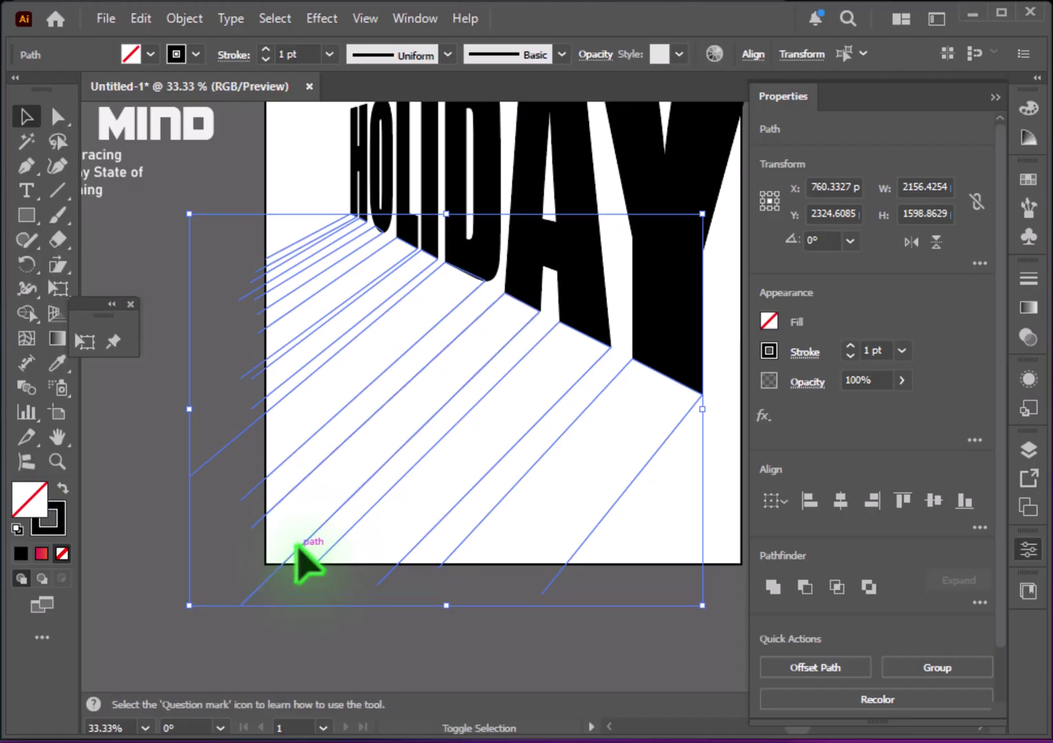
click(56, 363)
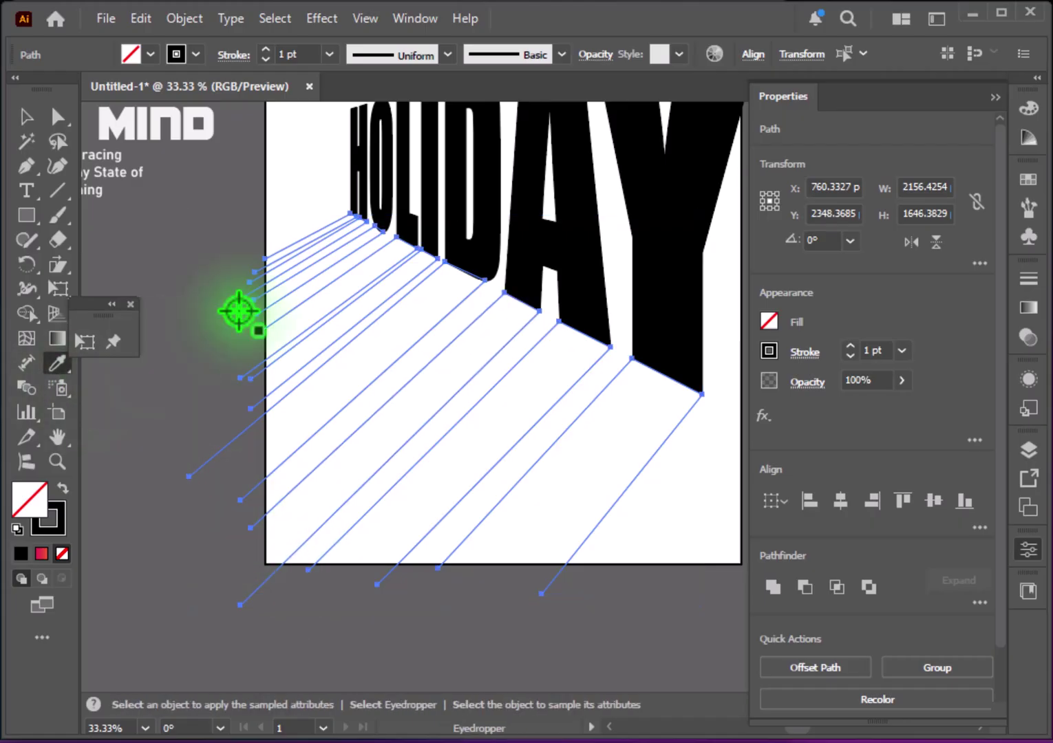
click(645, 189)
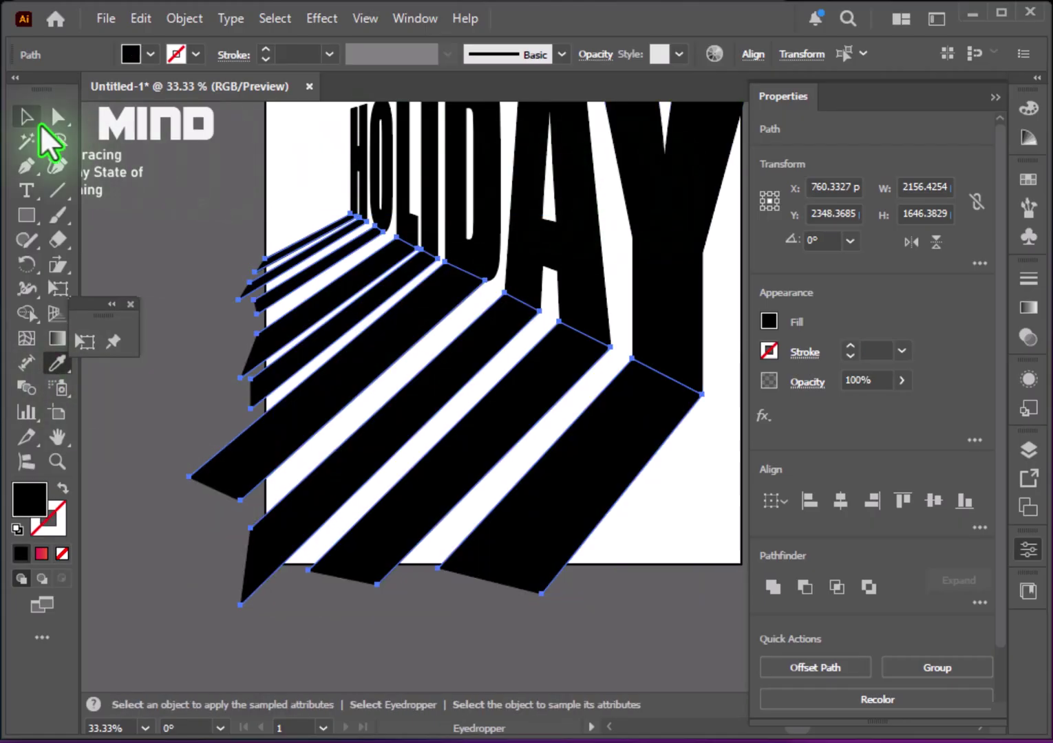
click(27, 116)
Step: Apply a black-to-white gradient fill to the HOLIDAY letters and stripes together
scroll(607, 671, up, 1)
scroll(615, 685, left, 2)
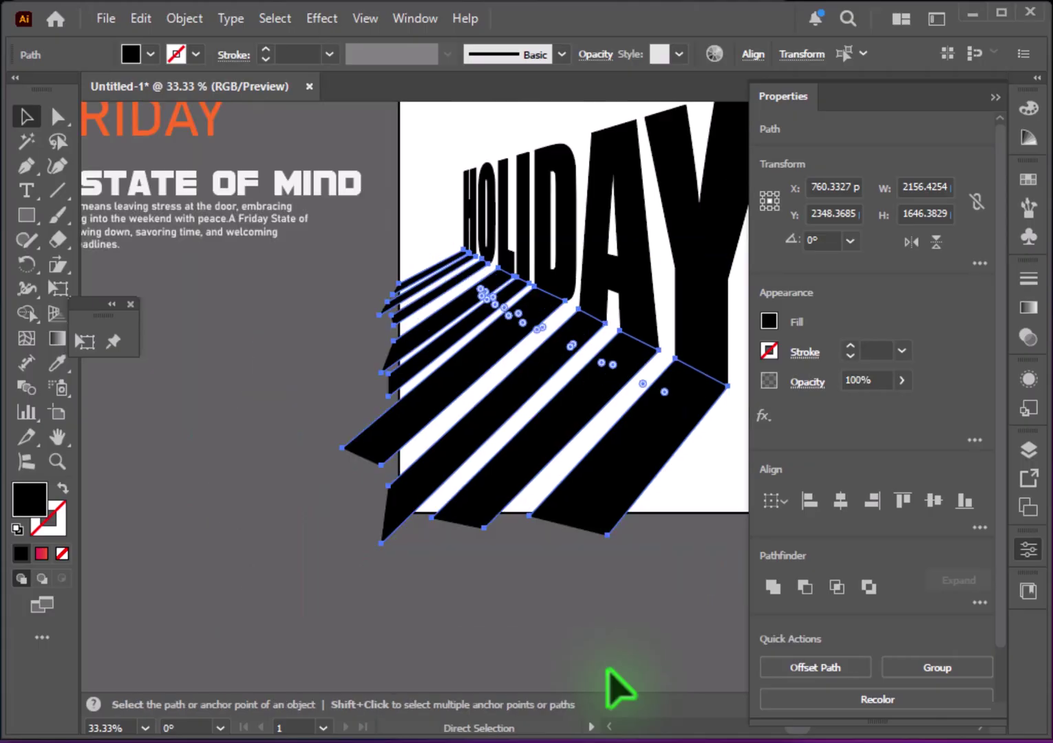
key(ctrl+minus)
drag(655, 650, 483, 635)
drag(282, 266, 501, 618)
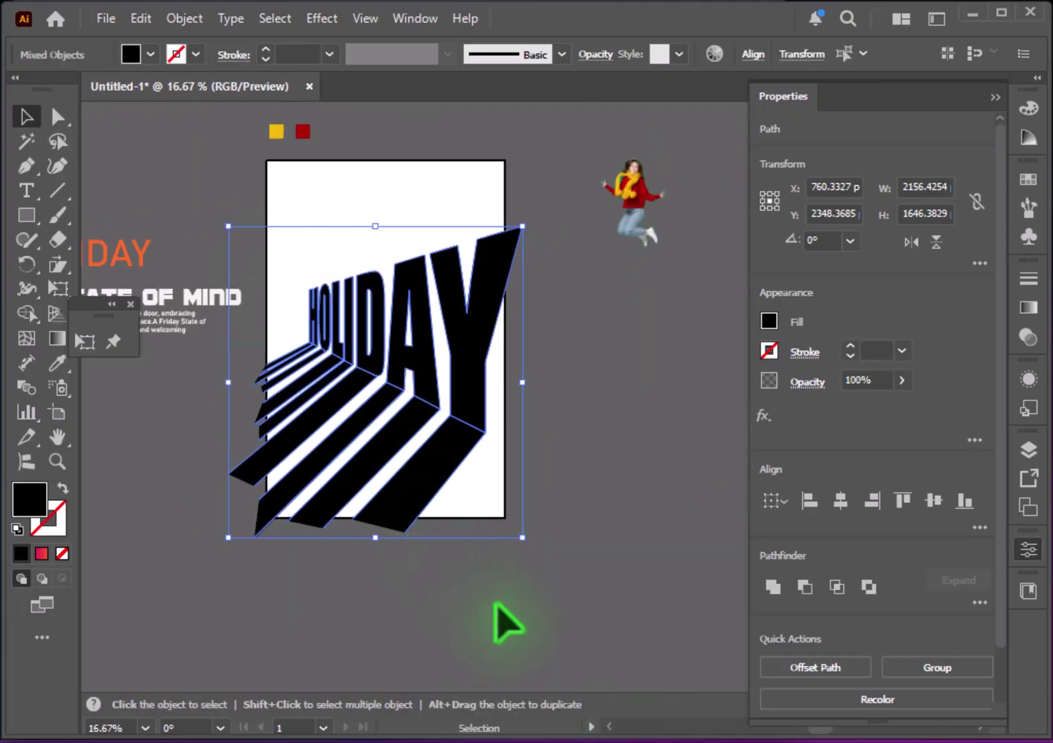
click(1027, 310)
click(888, 433)
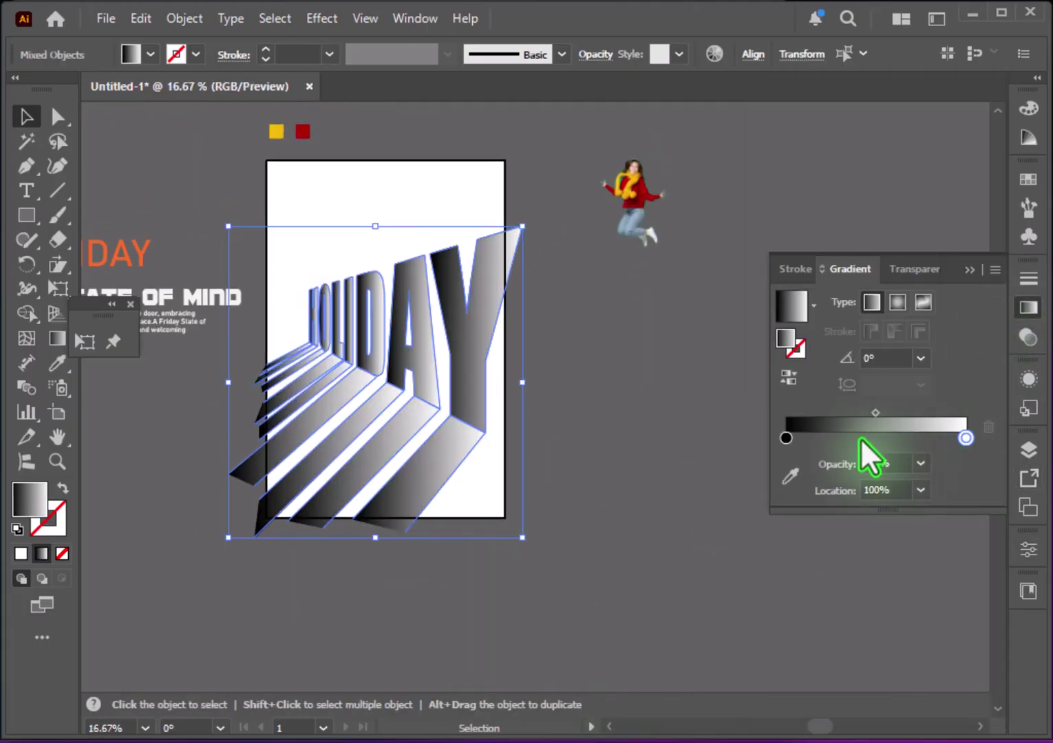
Step: Adjust the gradient's black stop colour from the Gradient panel
double_click(785, 437)
click(702, 583)
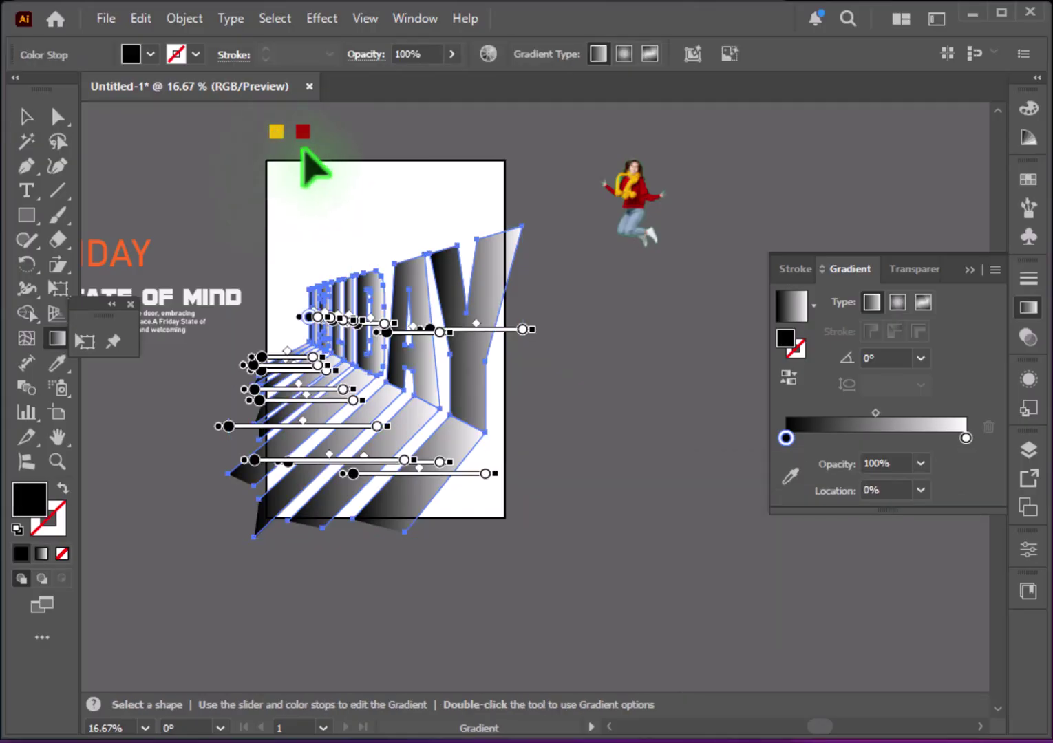
click(790, 476)
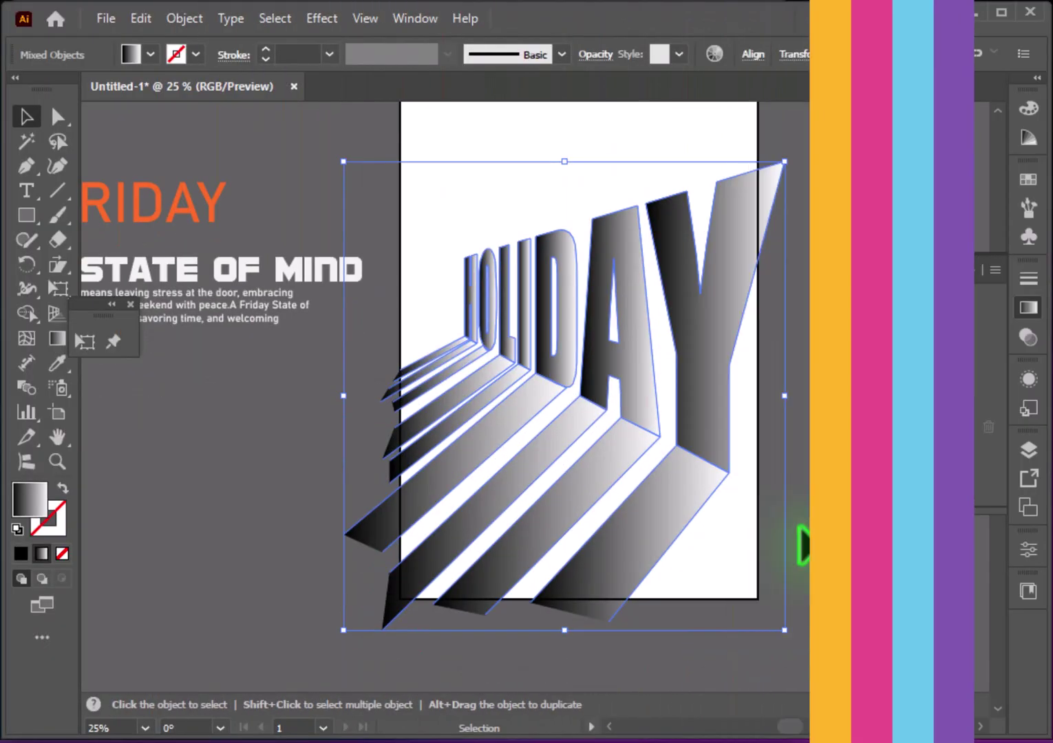
click(1028, 308)
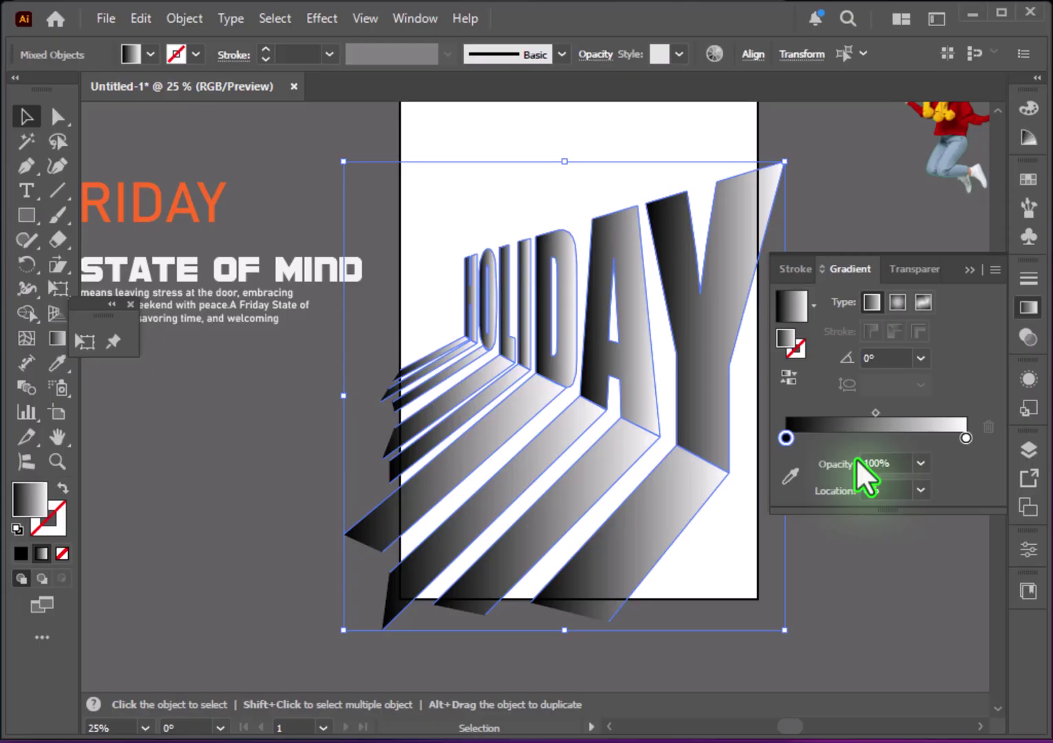
scroll(860, 468, up, 3)
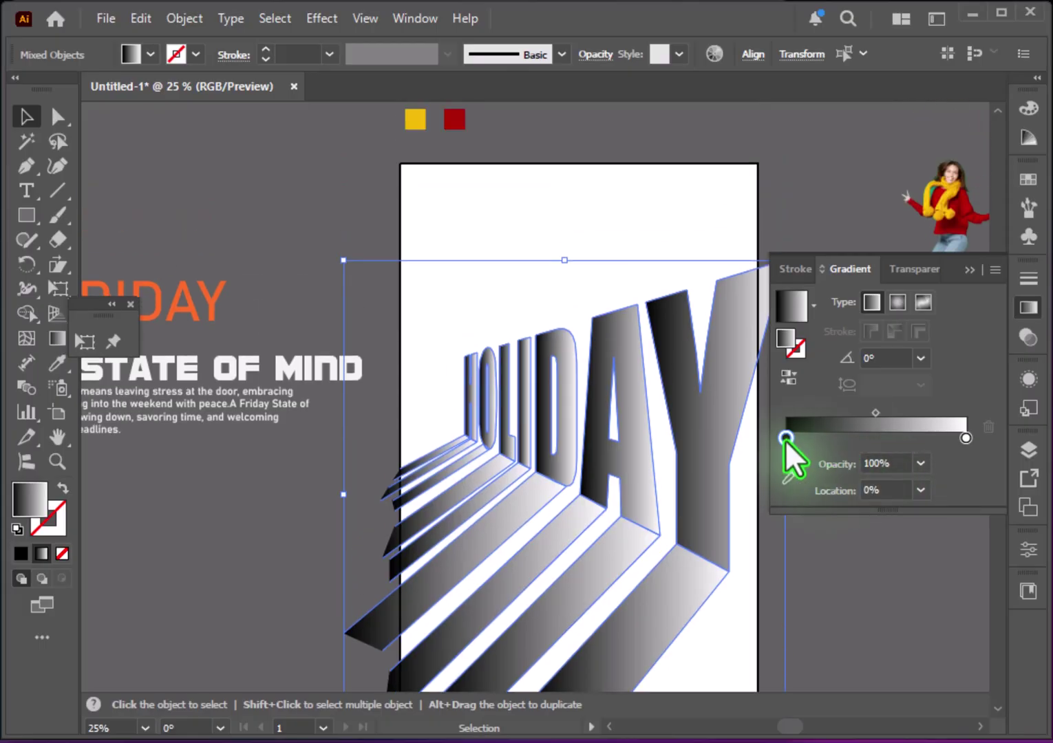
Step: Set the gradient's left stop to red and its right stop to yellow
click(790, 476)
click(416, 120)
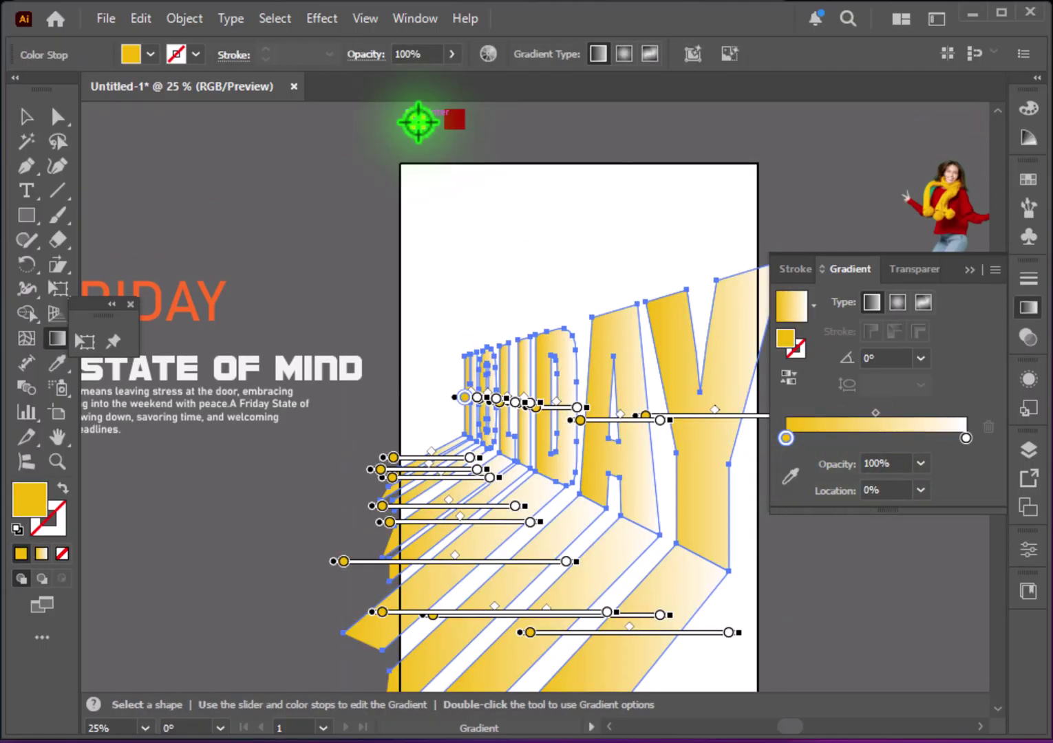
click(790, 476)
click(455, 120)
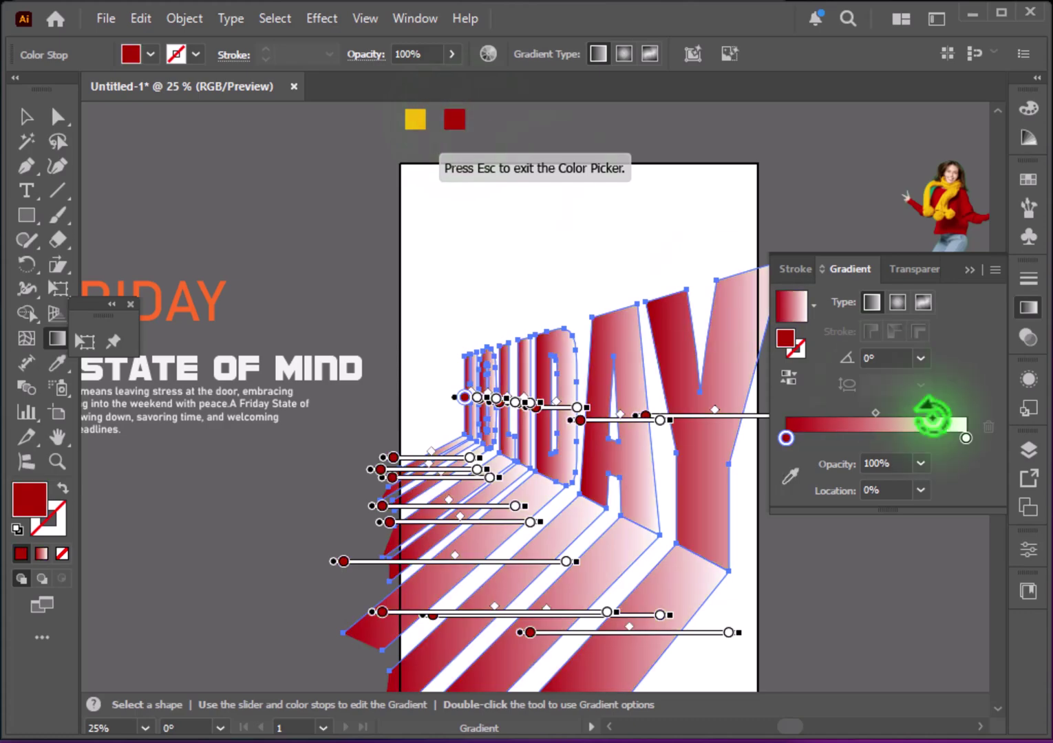
click(966, 438)
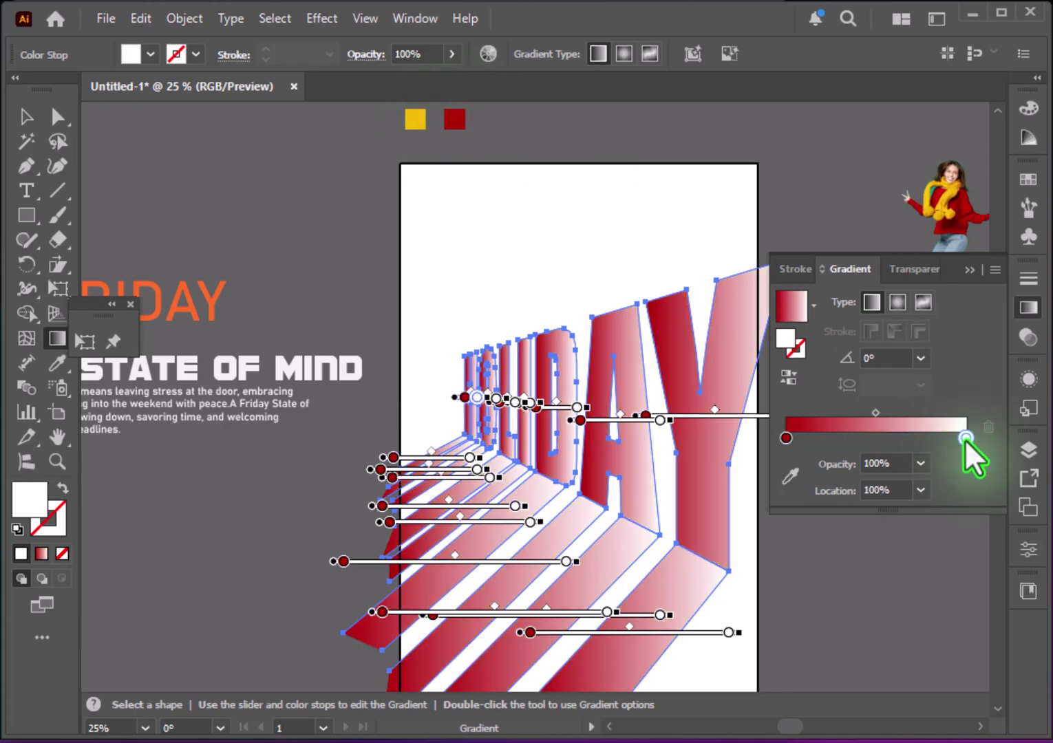
click(790, 477)
click(415, 121)
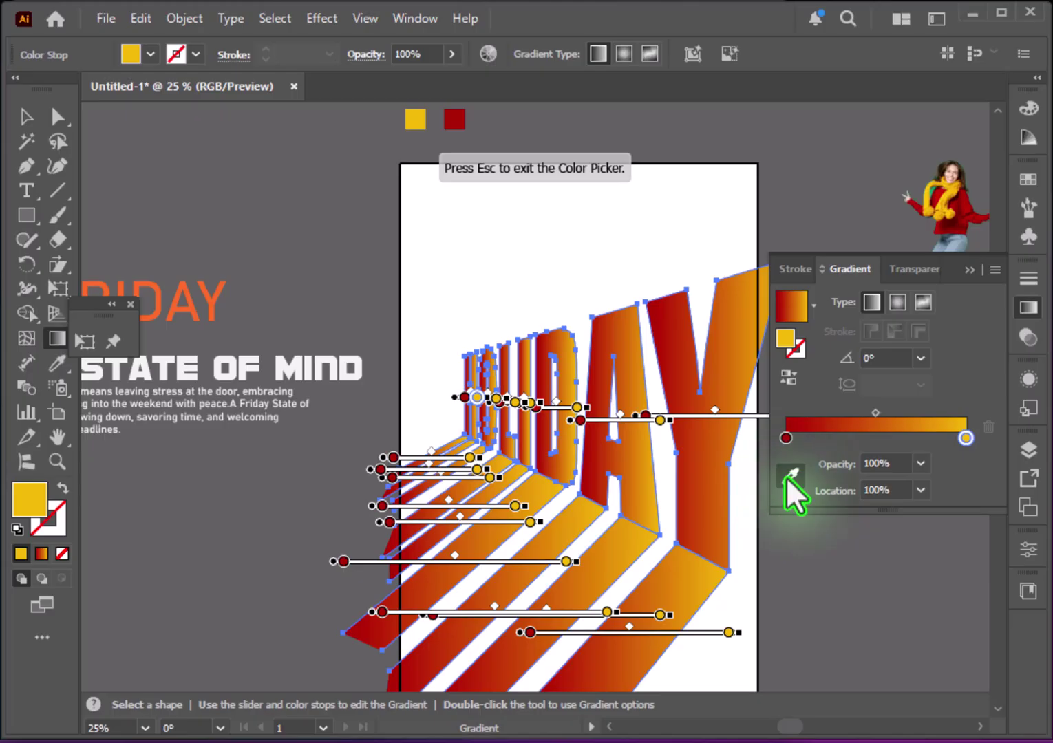
Step: Run the gradient diagonally so HOLIDAY turns red and stripes fade yellow at lower left
mouse_move(649, 278)
mouse_down()
mouse_move(411, 645)
mouse_move(422, 619)
mouse_up()
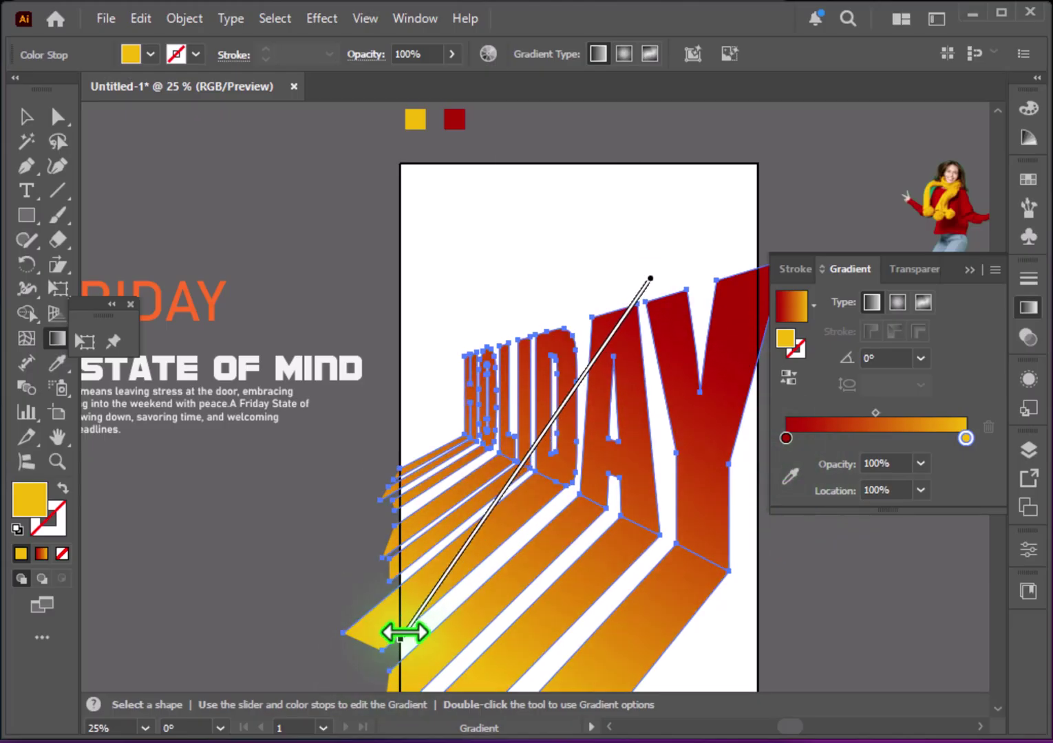
click(1028, 308)
click(26, 117)
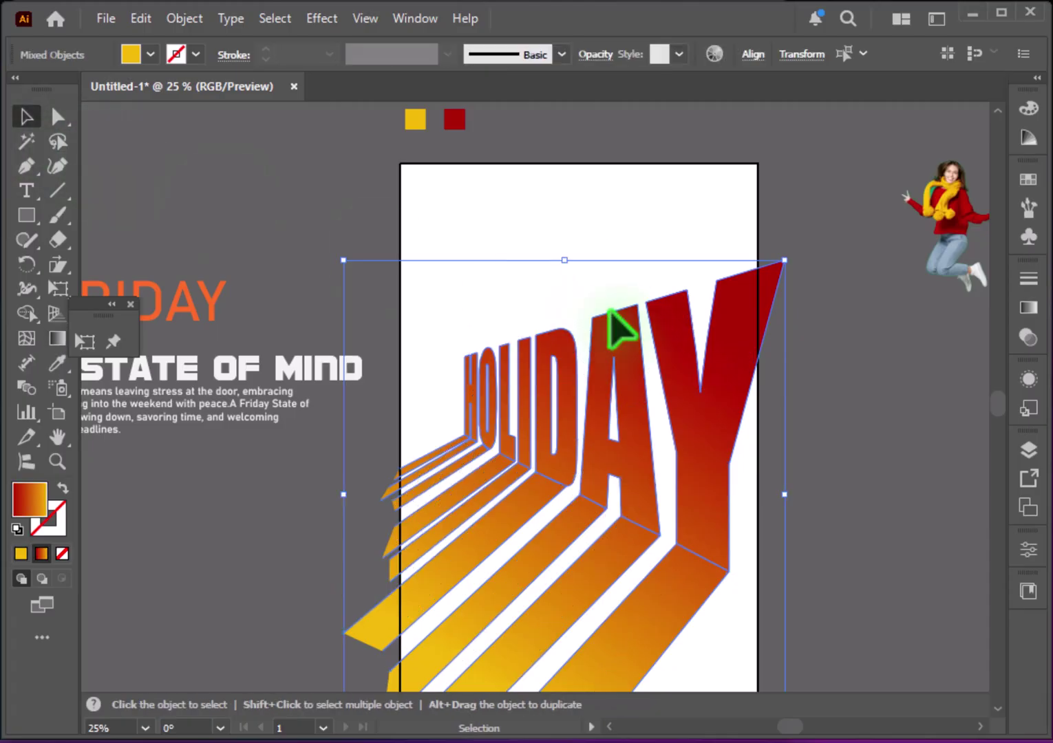
scroll(619, 324, down, 2)
click(670, 347)
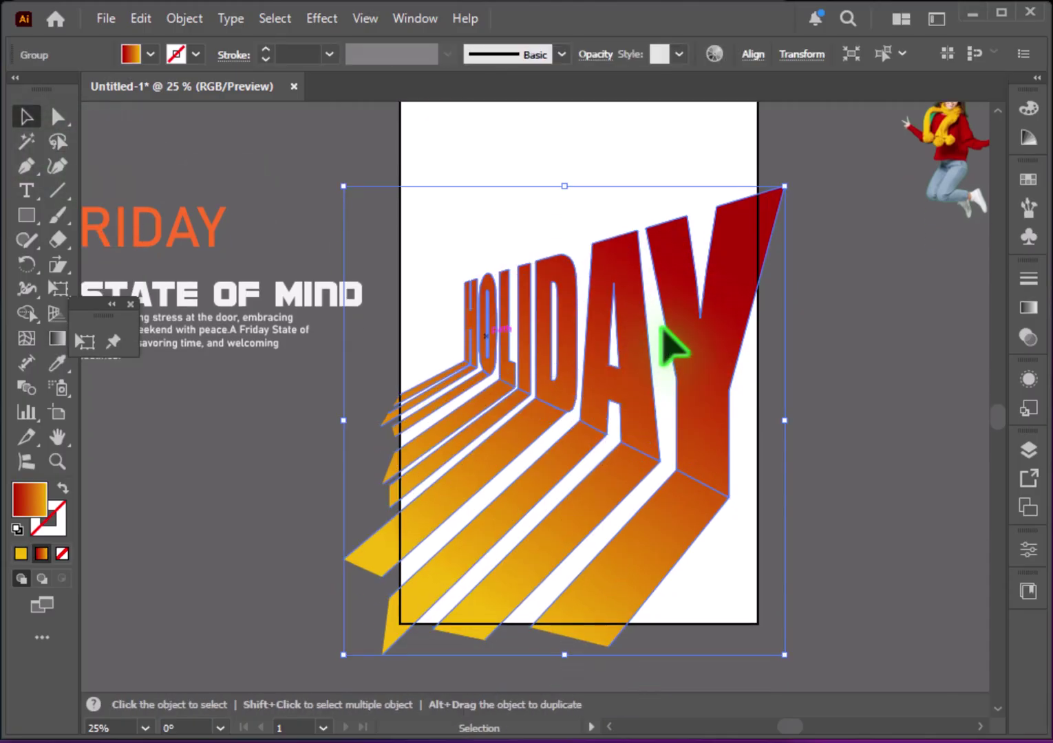
Step: Draw a 2000 × 3000 pt rectangle covering the whole artboard
click(39, 221)
scroll(424, 175, up, 2)
key(ctrl+minus)
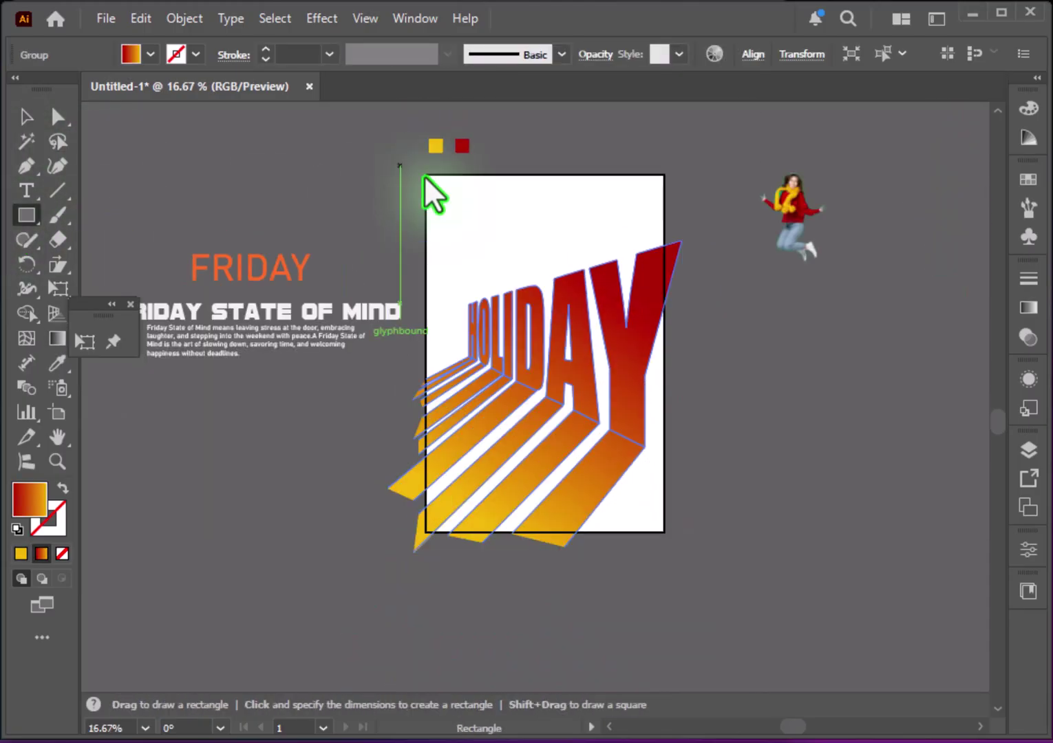
drag(424, 176, 661, 532)
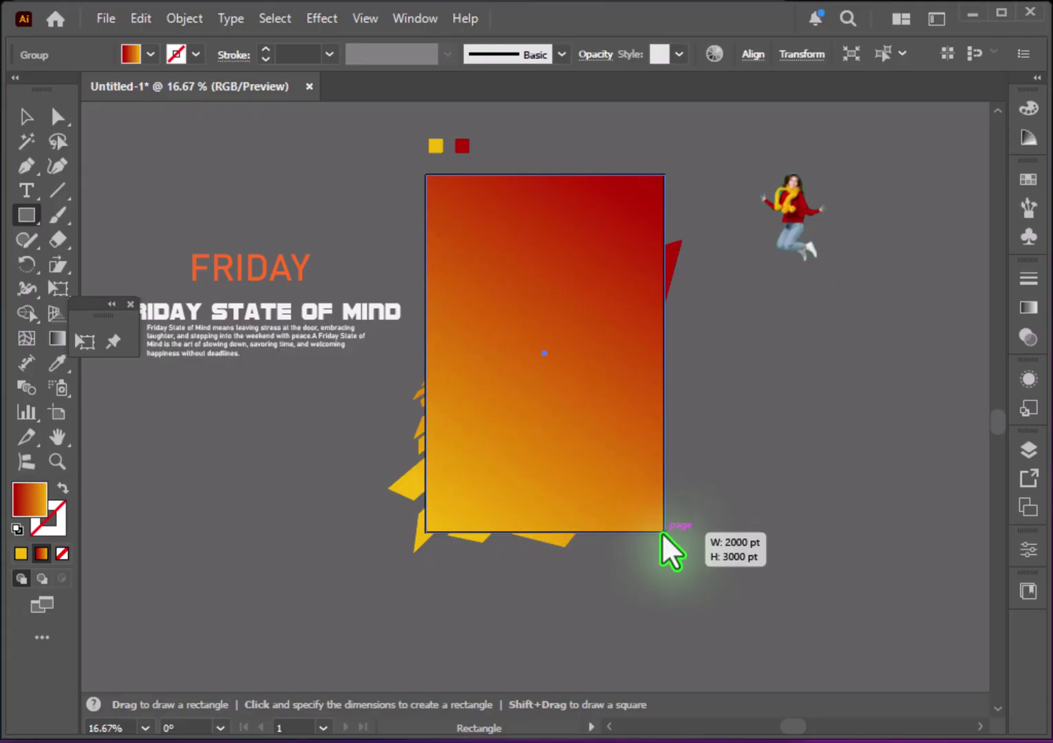
Step: Clip the HOLIDAY artwork to that rectangle with Make Clipping Mask
click(26, 117)
drag(706, 372, 555, 423)
right_click(555, 423)
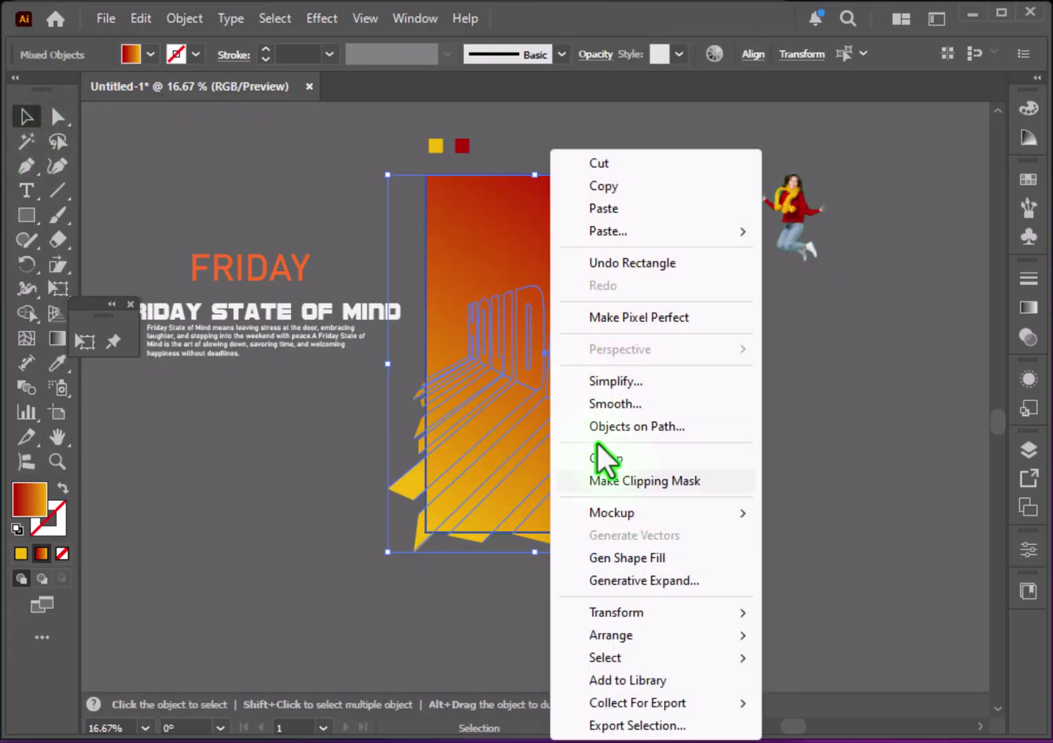
click(632, 481)
click(730, 455)
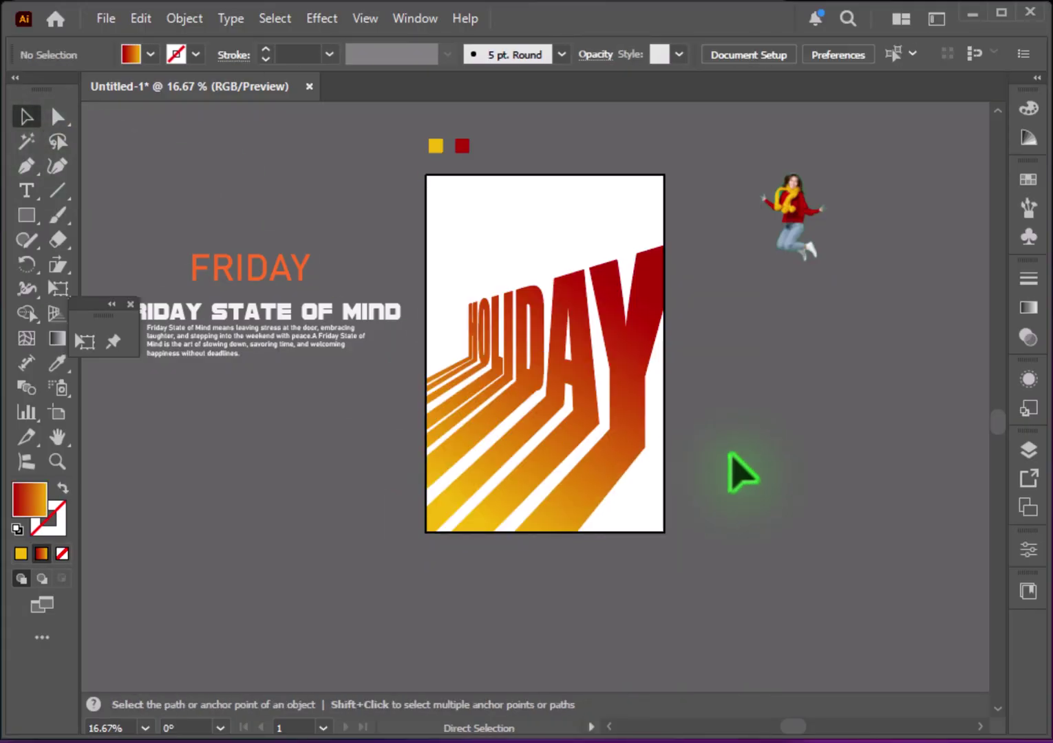
key(ctrl+plus)
drag(731, 465, 645, 430)
Step: Exit isolation mode and bring the FRIDAY STATE OF MIND text in front of the poster
click(588, 387)
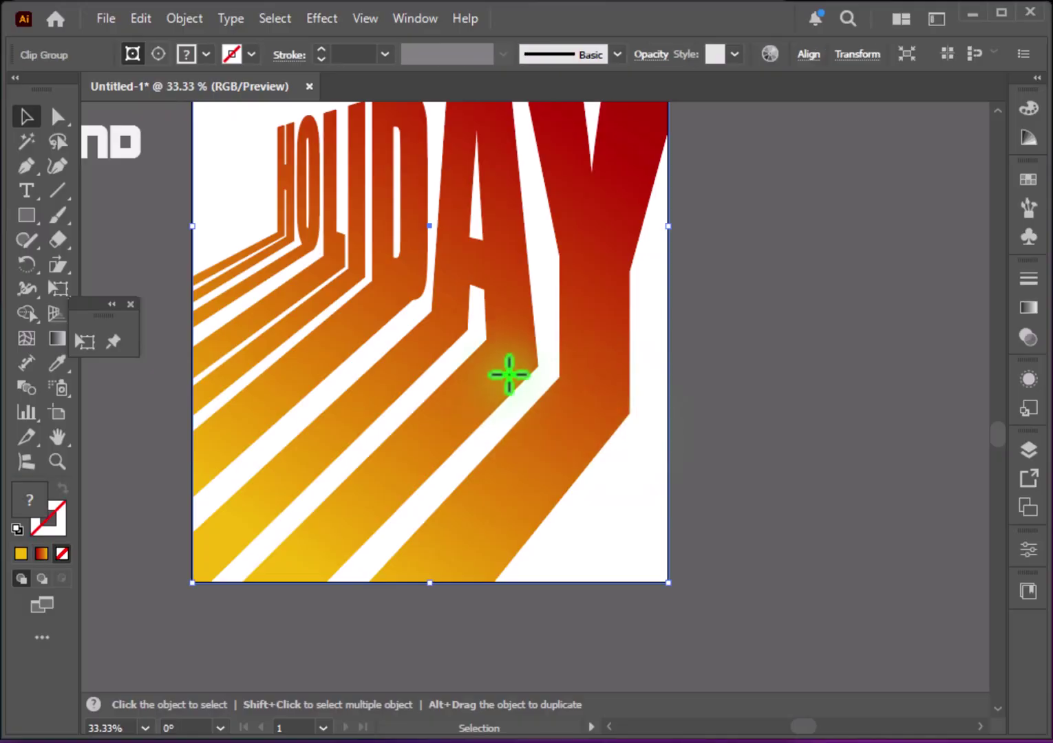
double_click(509, 230)
click(509, 290)
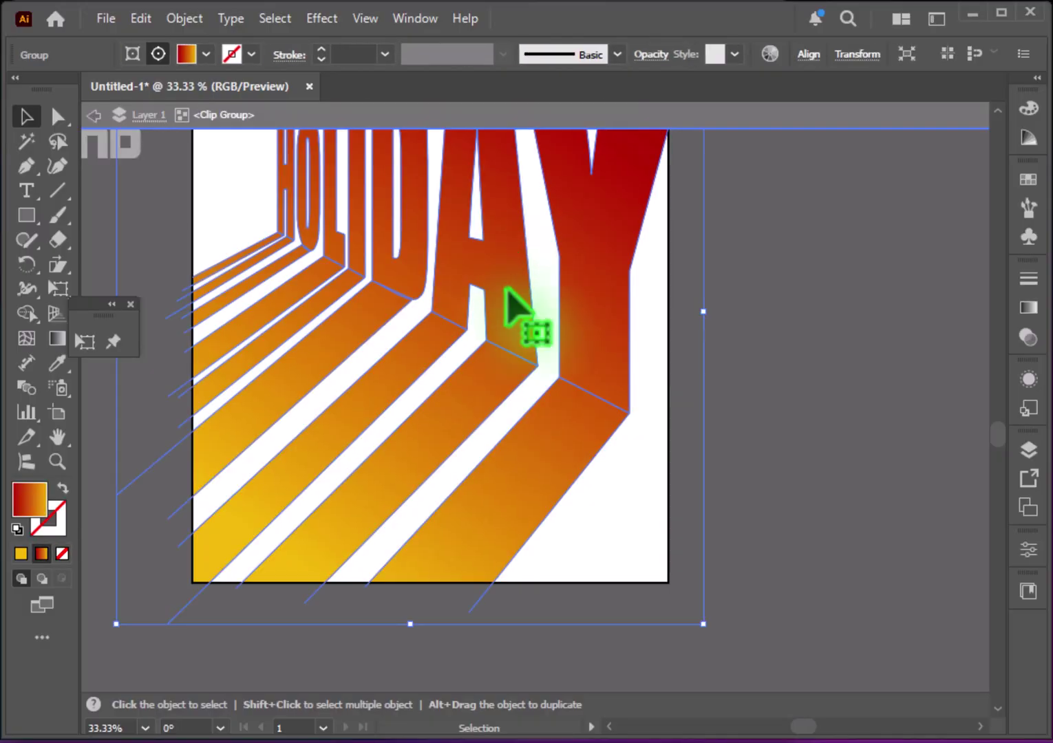
double_click(146, 151)
drag(673, 357, 761, 441)
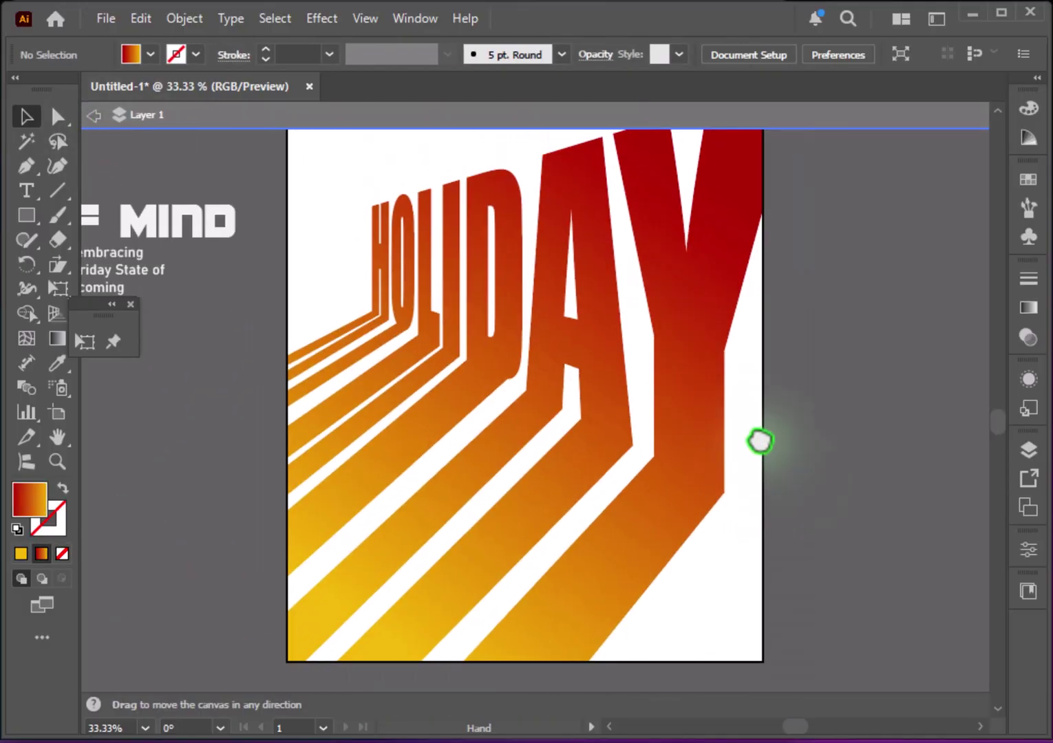
drag(223, 234, 238, 375)
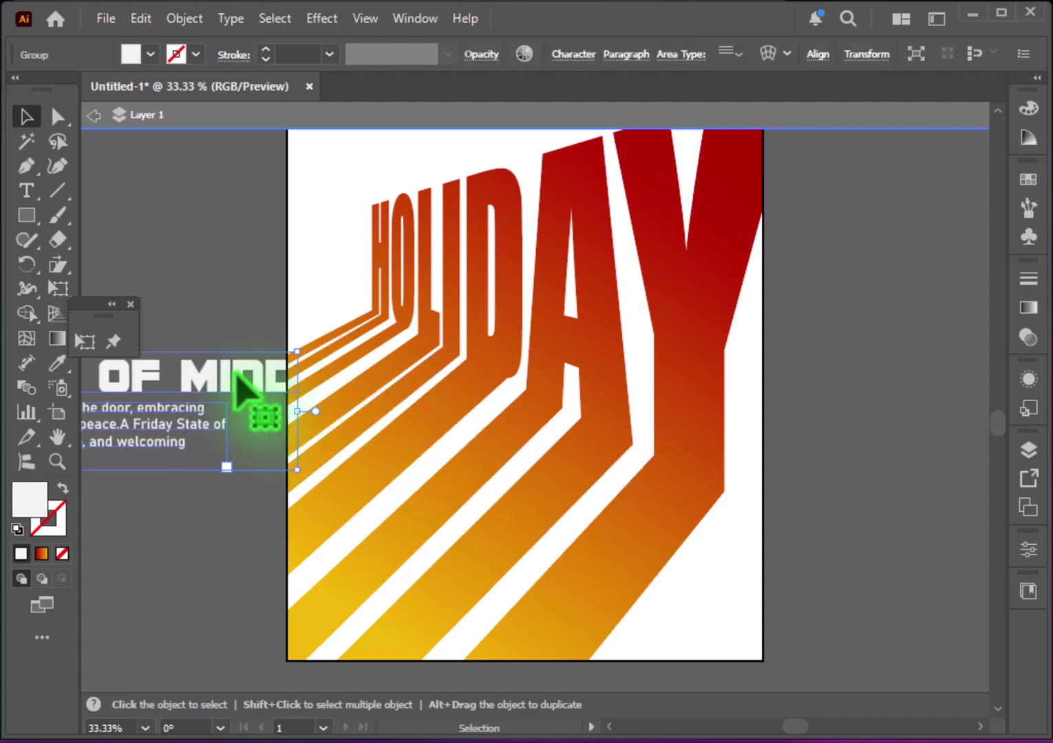
right_click(238, 375)
click(543, 698)
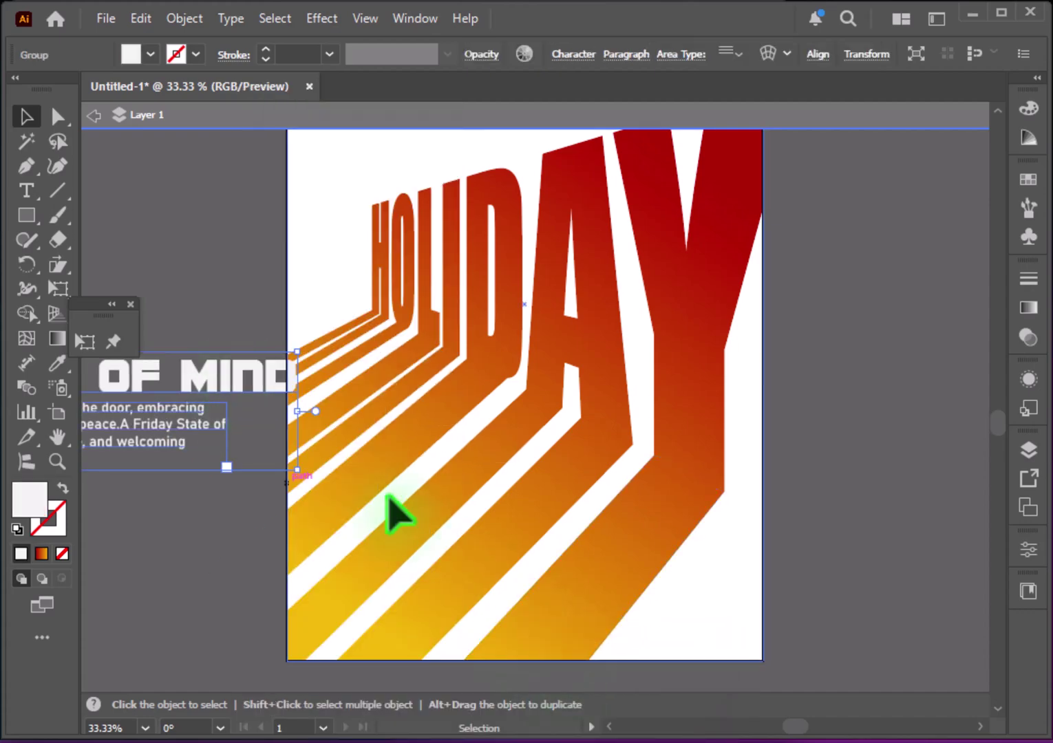
Step: Shrink the text block and place it over the lower-right stripes
drag(250, 370, 703, 491)
click(94, 115)
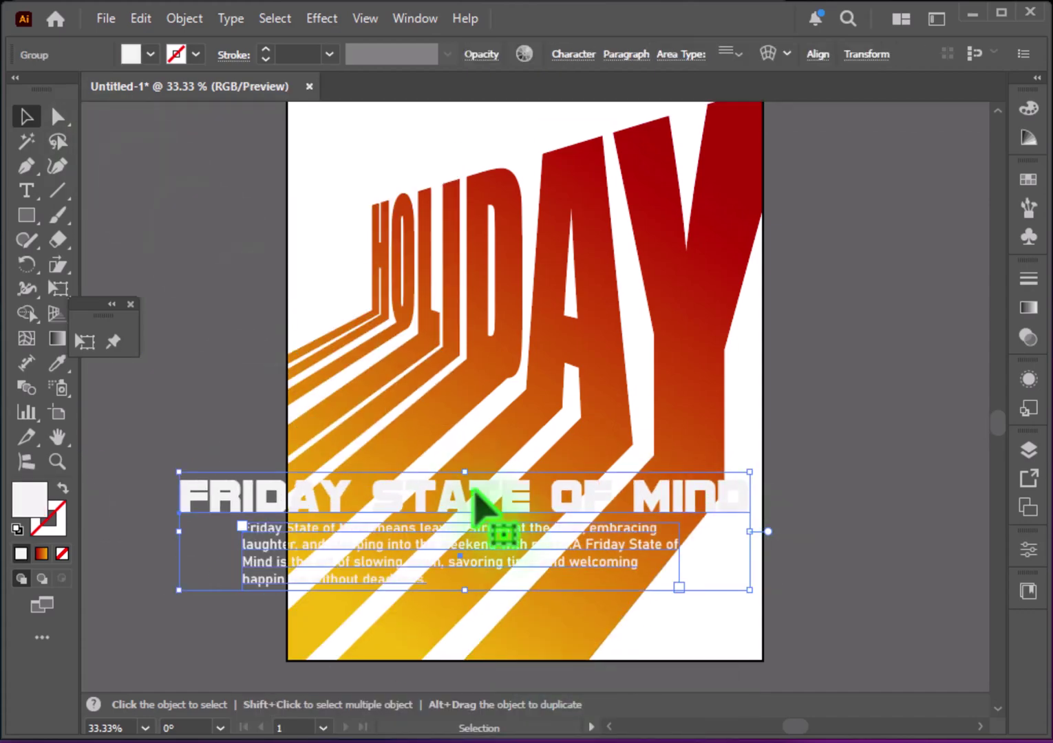
drag(750, 590, 647, 561)
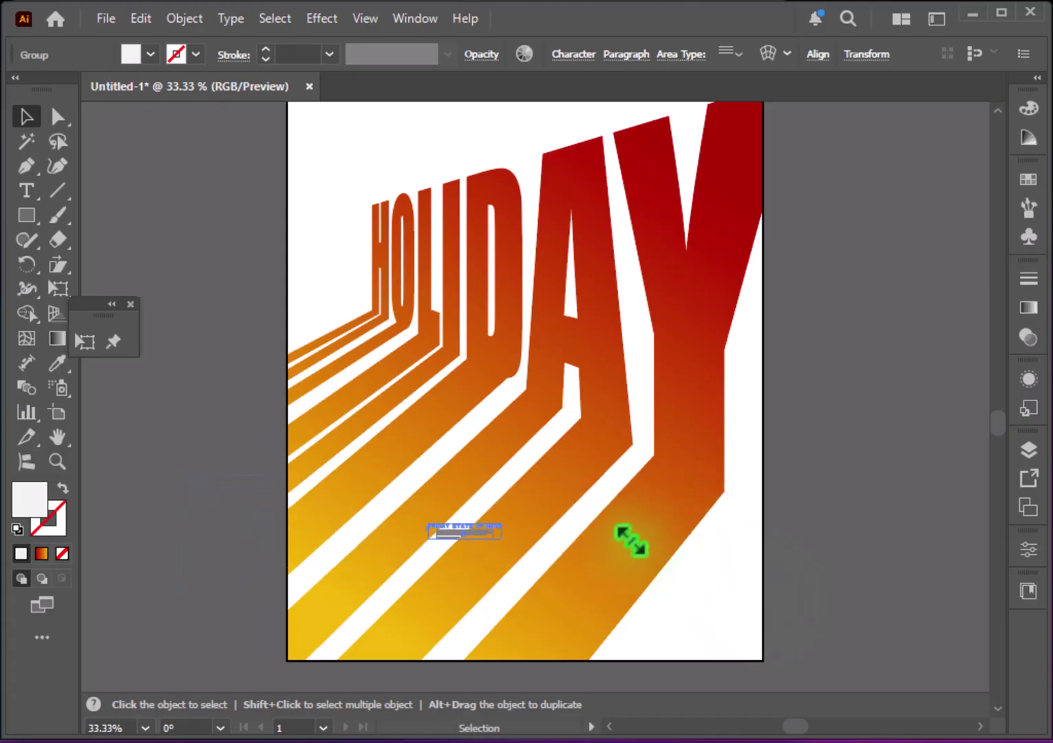
scroll(642, 559, down, 5)
drag(510, 353, 643, 389)
Step: Apply a Classic 3D Rotate to the text block with X -40° and Y 50°
click(322, 18)
mouse_move(377, 135)
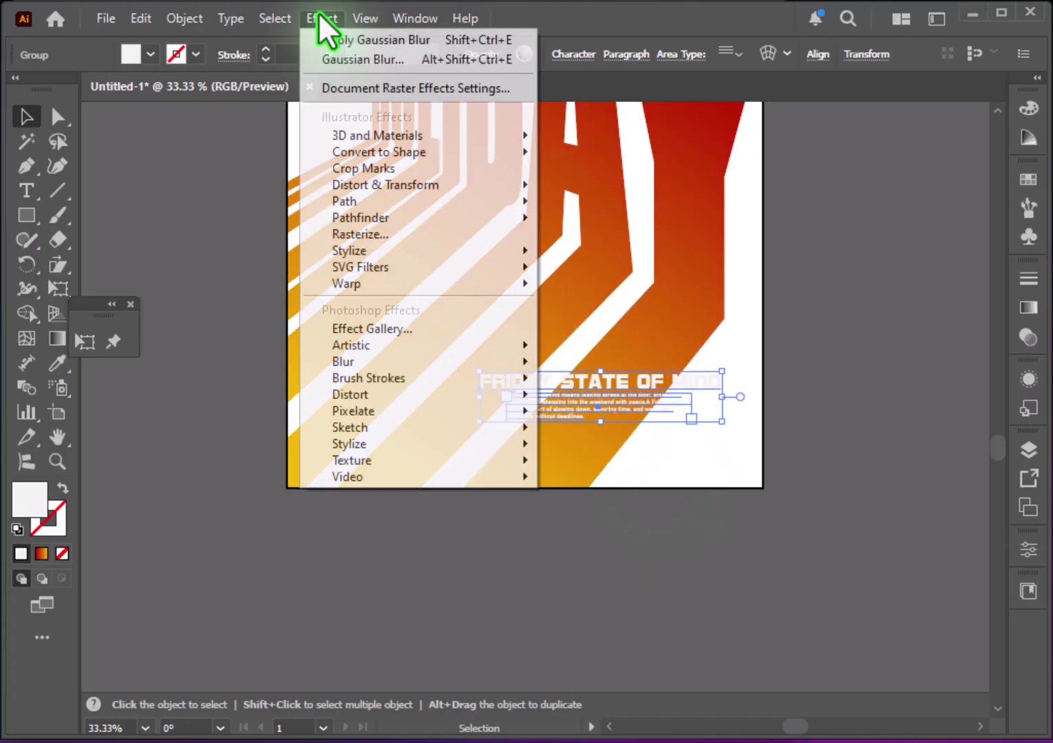
click(789, 295)
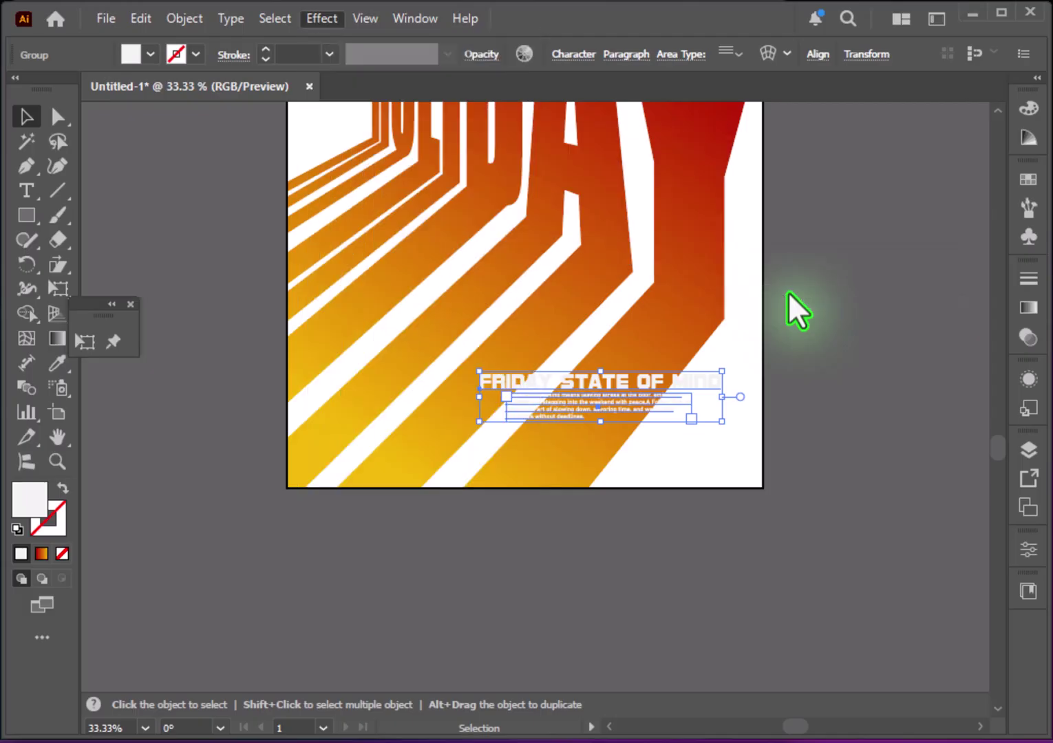
double_click(891, 252)
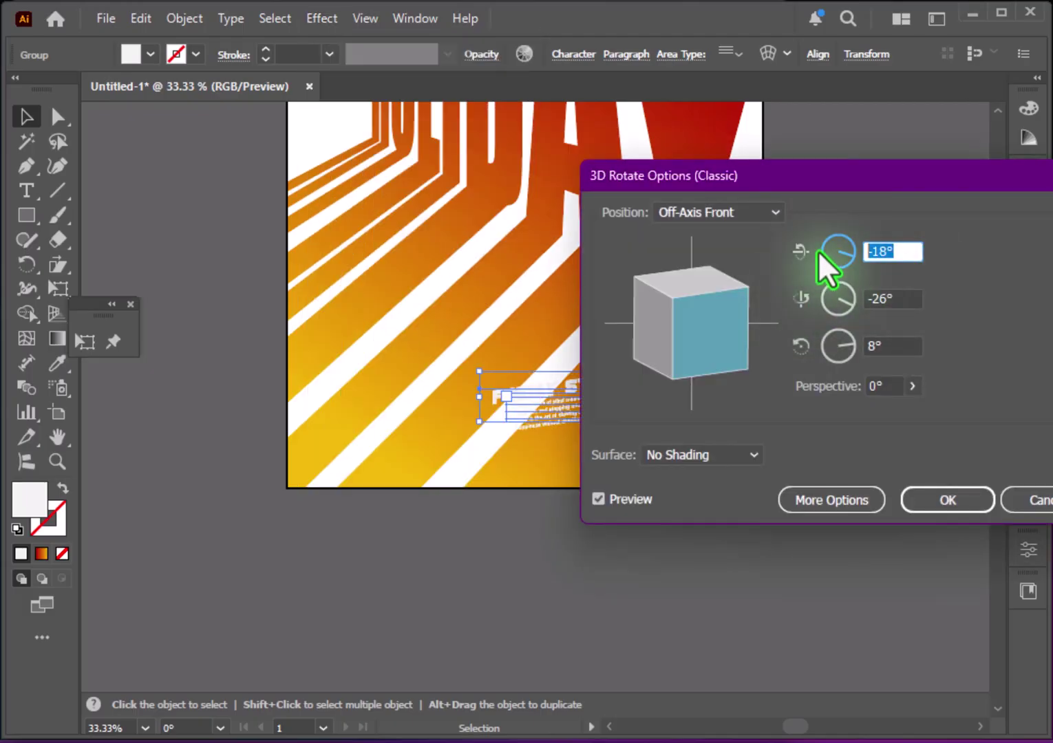
text(-40)
double_click(894, 299)
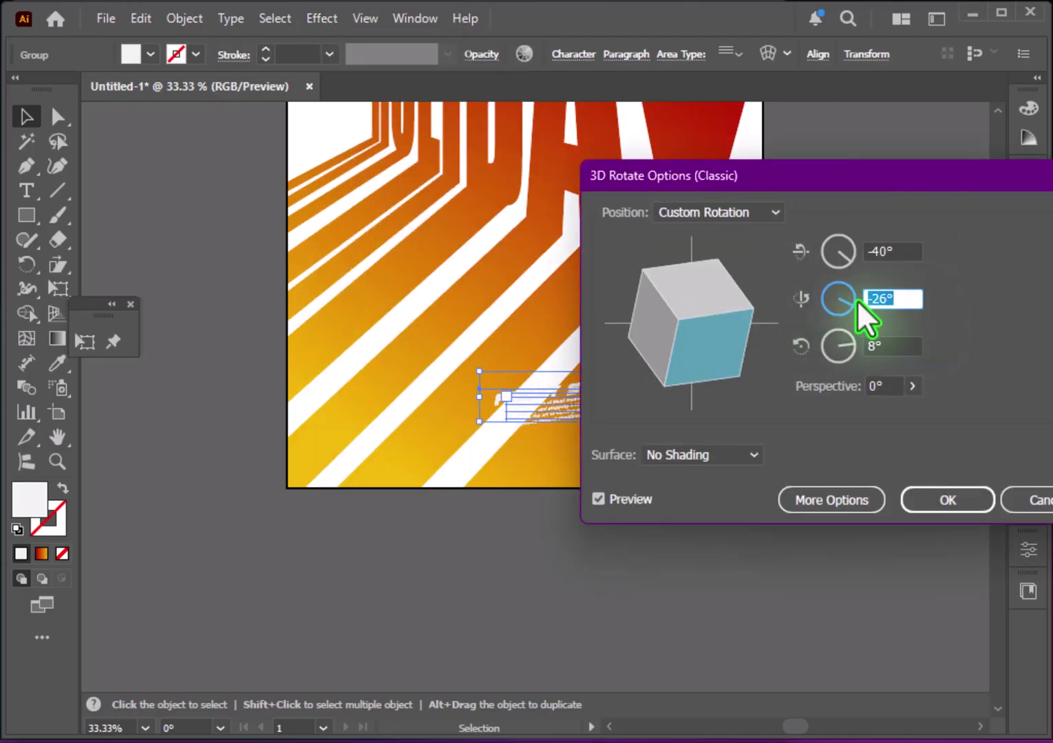
text(50)
double_click(869, 346)
text(0)
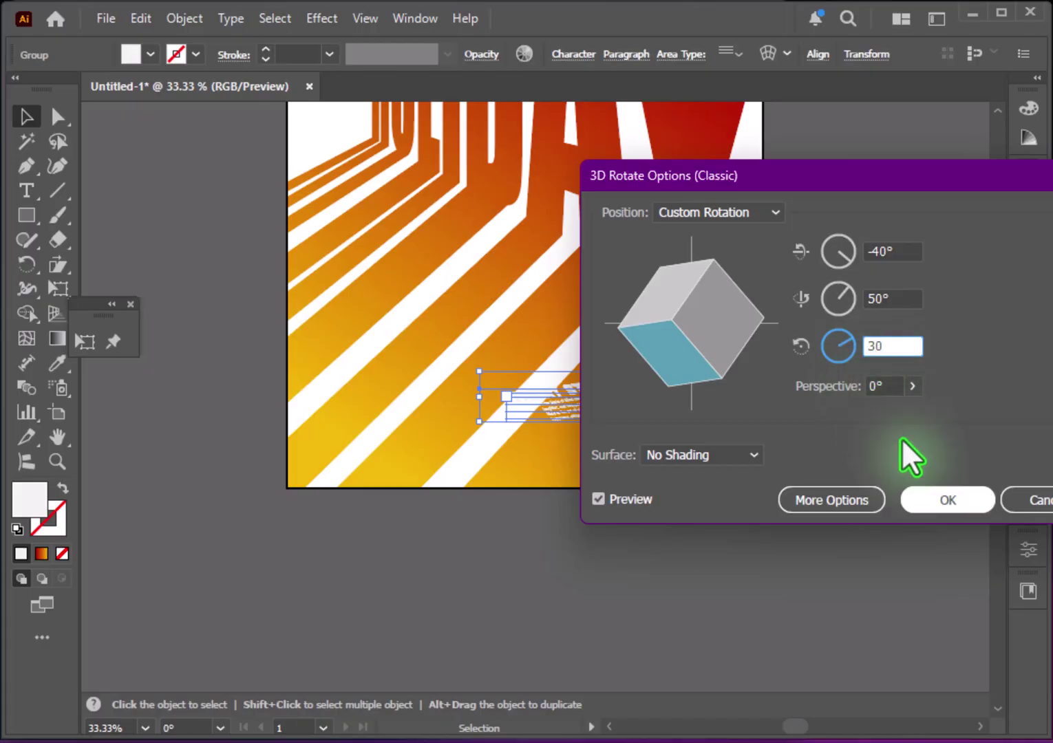
click(929, 499)
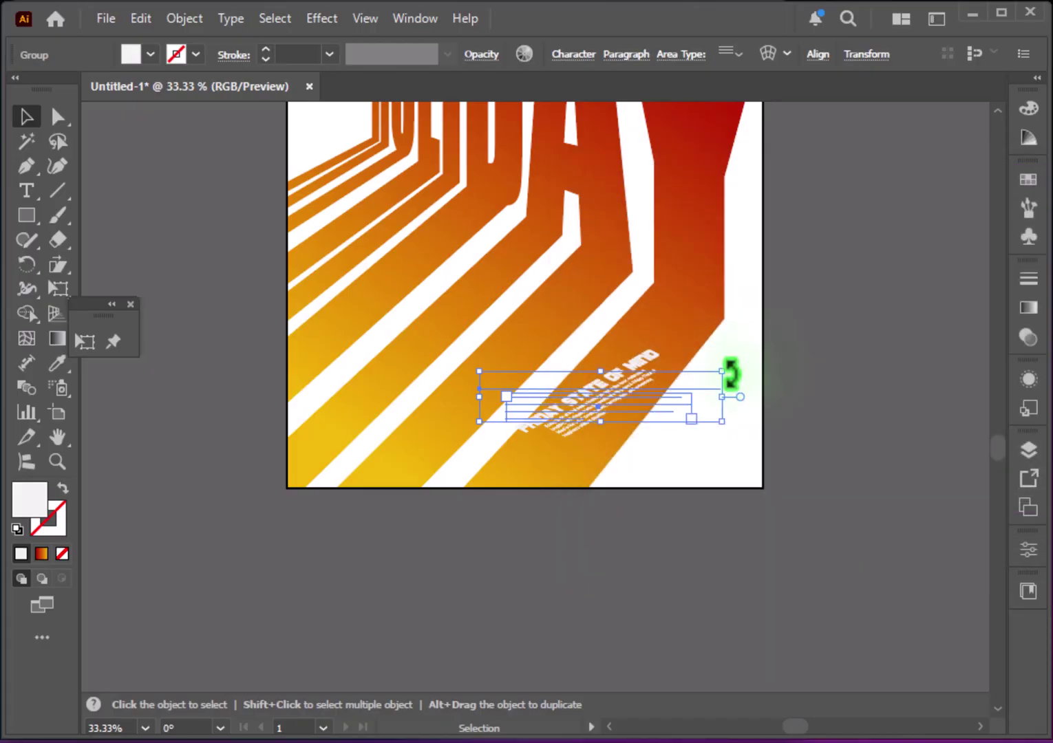
Step: Rotate, enlarge and move the tilted text so it lies along the stripe
drag(731, 374, 728, 347)
mouse_move(728, 405)
mouse_down()
mouse_move(800, 444)
mouse_move(742, 431)
mouse_up()
drag(600, 415, 597, 438)
drag(777, 322, 781, 326)
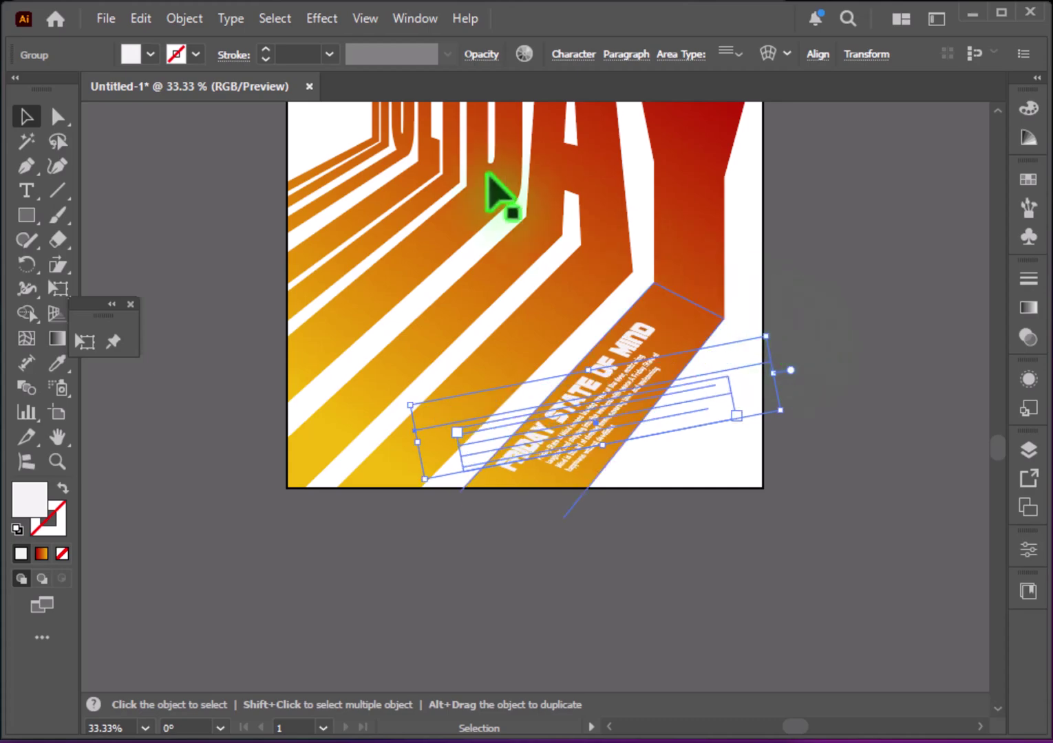
Step: Expand the text group's 3D appearance into plain artwork
click(195, 27)
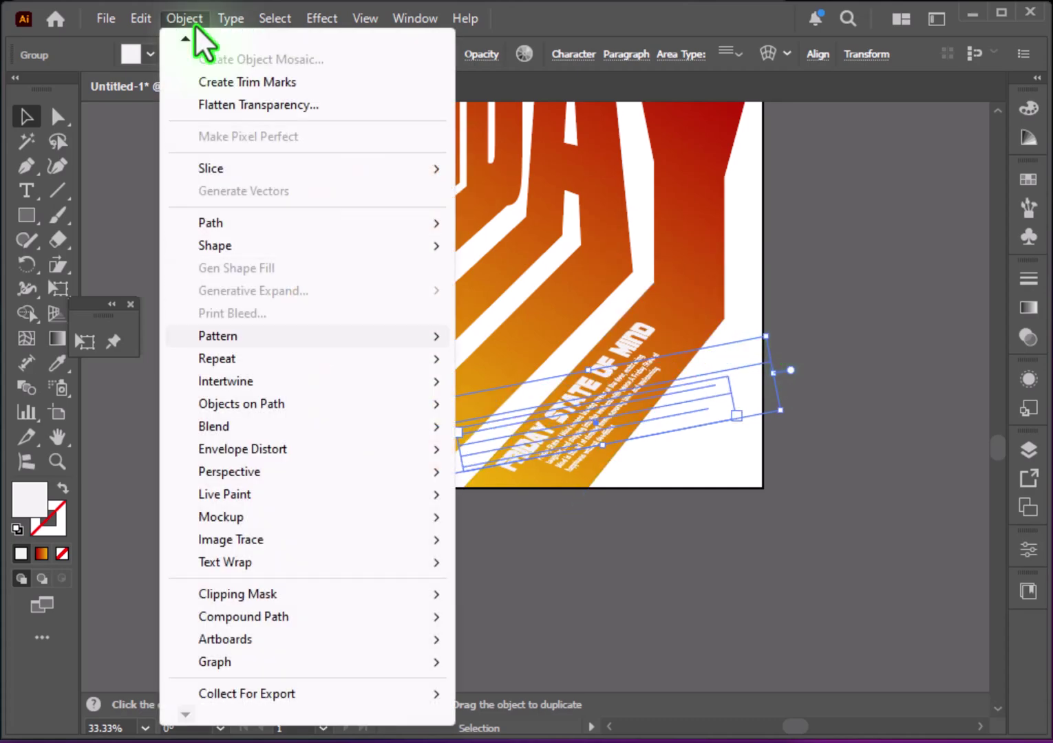
click(693, 615)
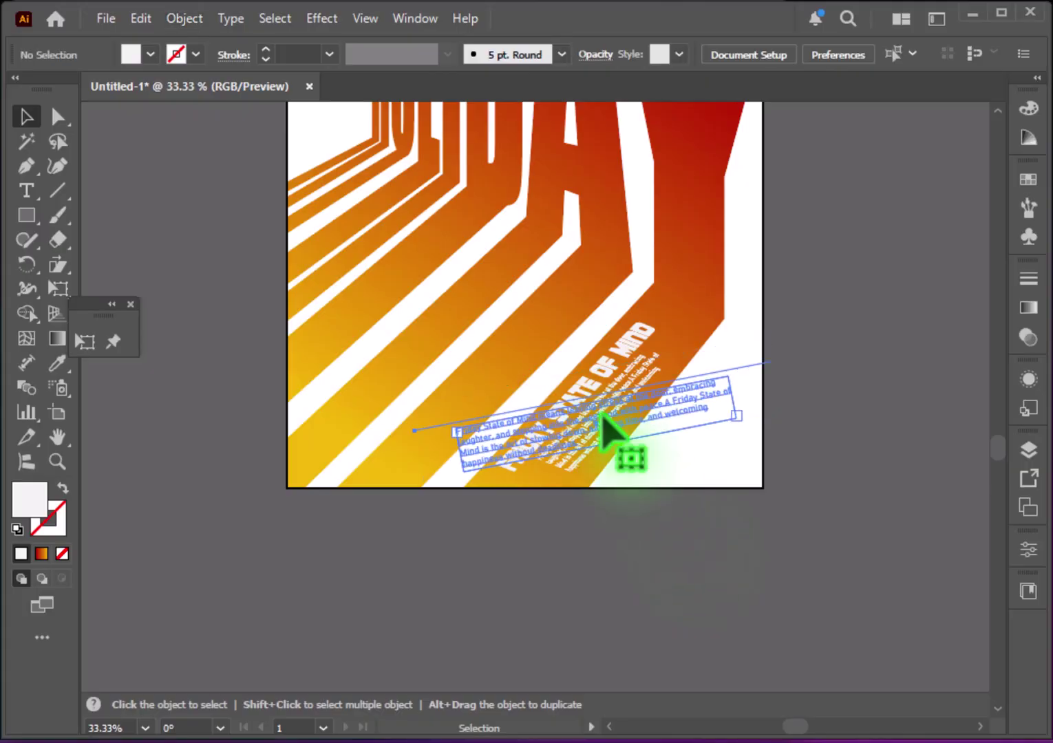
click(605, 430)
click(189, 19)
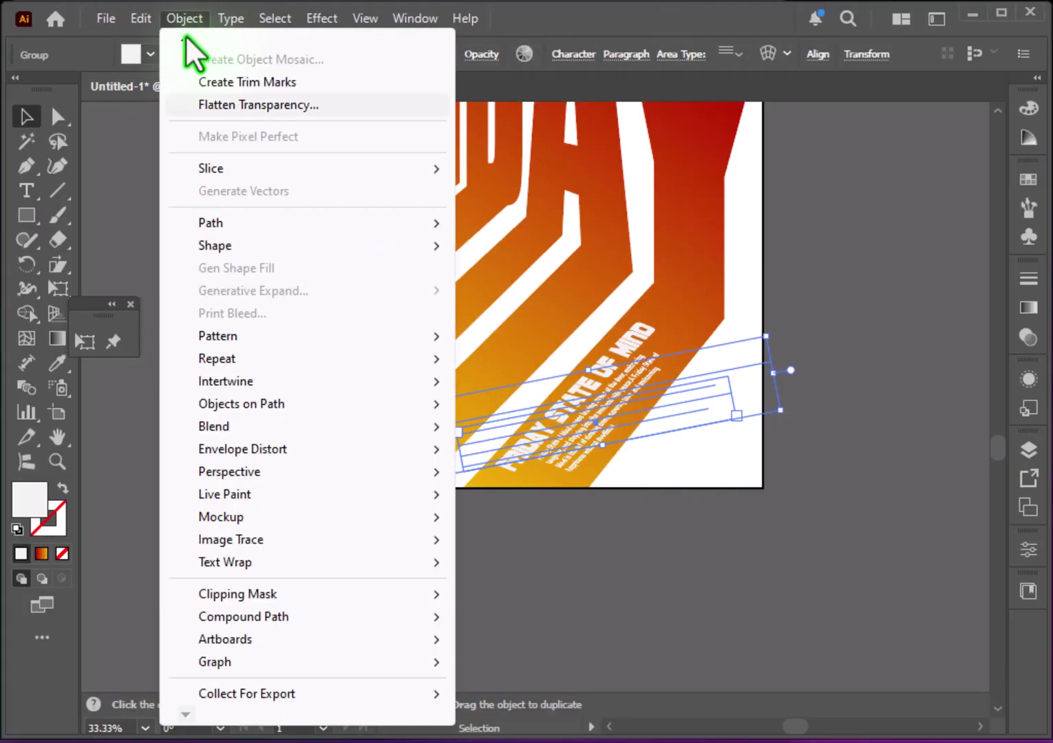
click(255, 157)
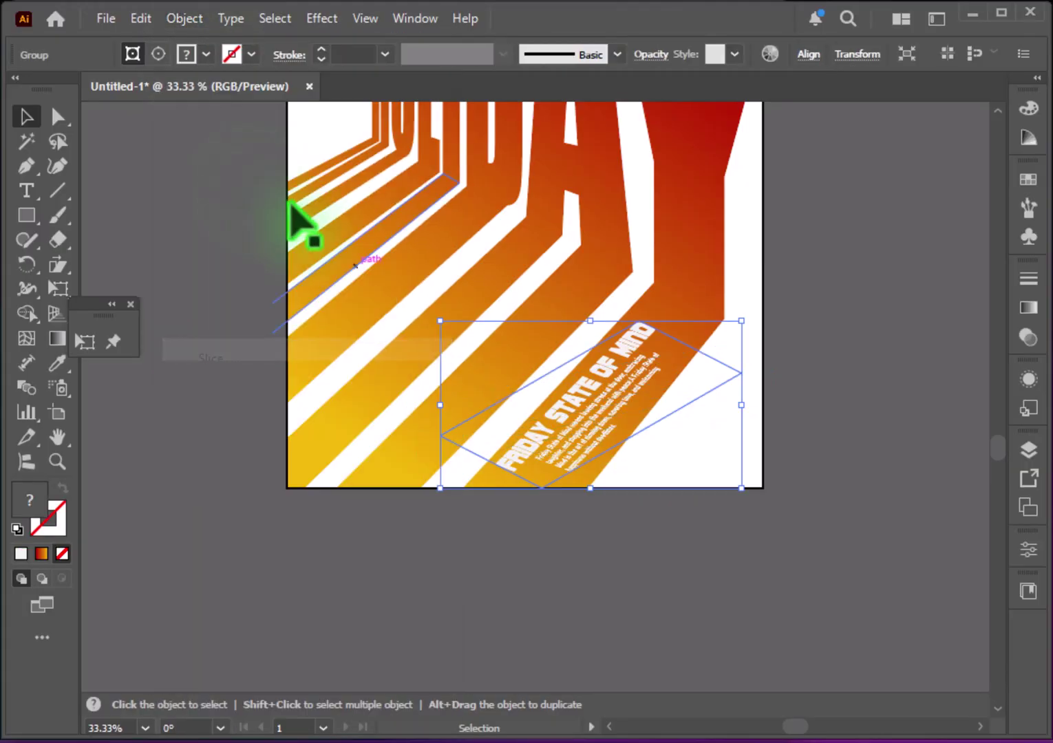
Step: Set the text group's opacity to 59%
click(650, 54)
mouse_move(626, 115)
mouse_down()
mouse_move(599, 112)
mouse_move(616, 68)
mouse_up()
click(640, 89)
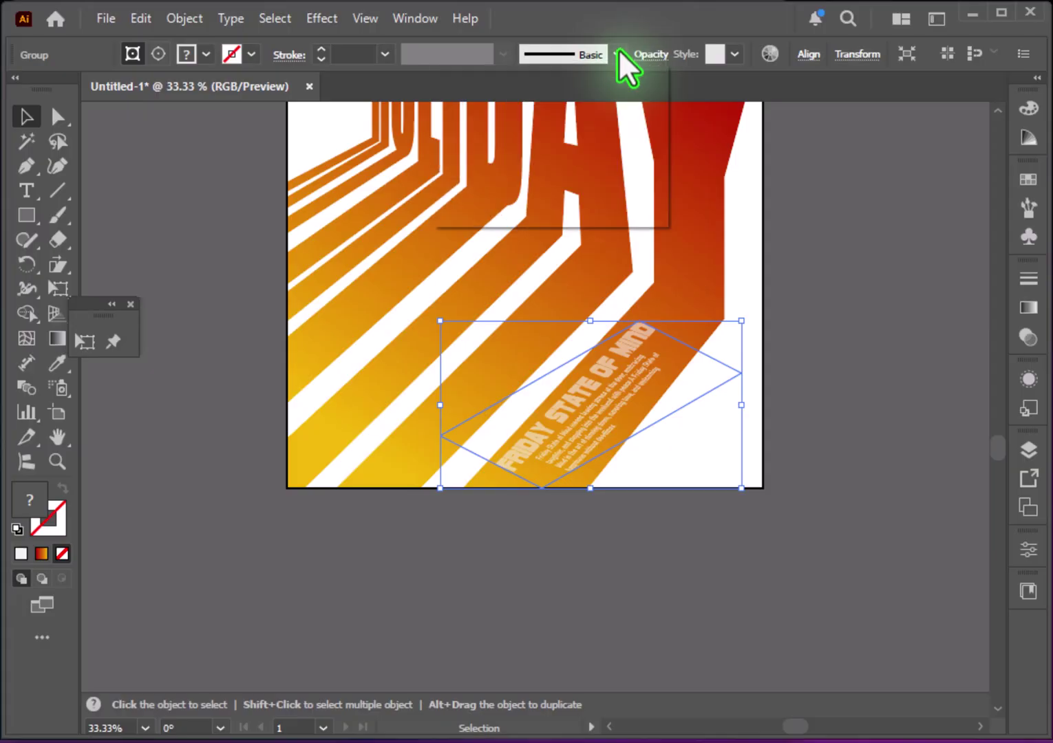
click(769, 463)
scroll(768, 463, up, 5)
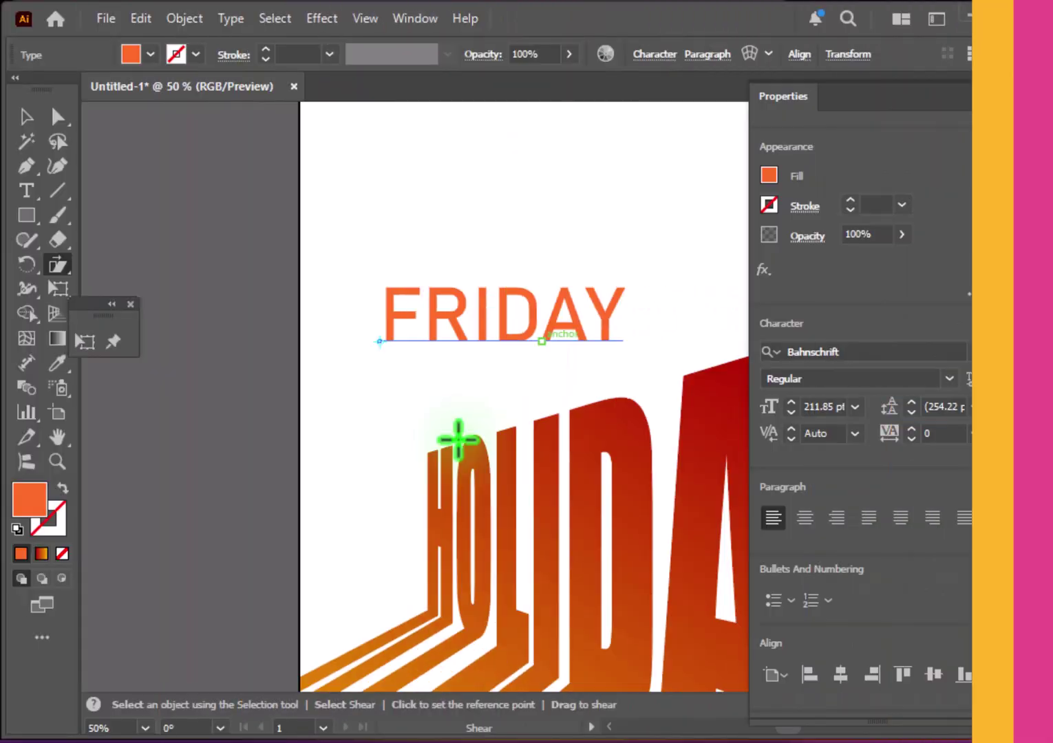
Step: Give FRIDAY a tracking of -75 and a green fill
click(975, 407)
click(971, 433)
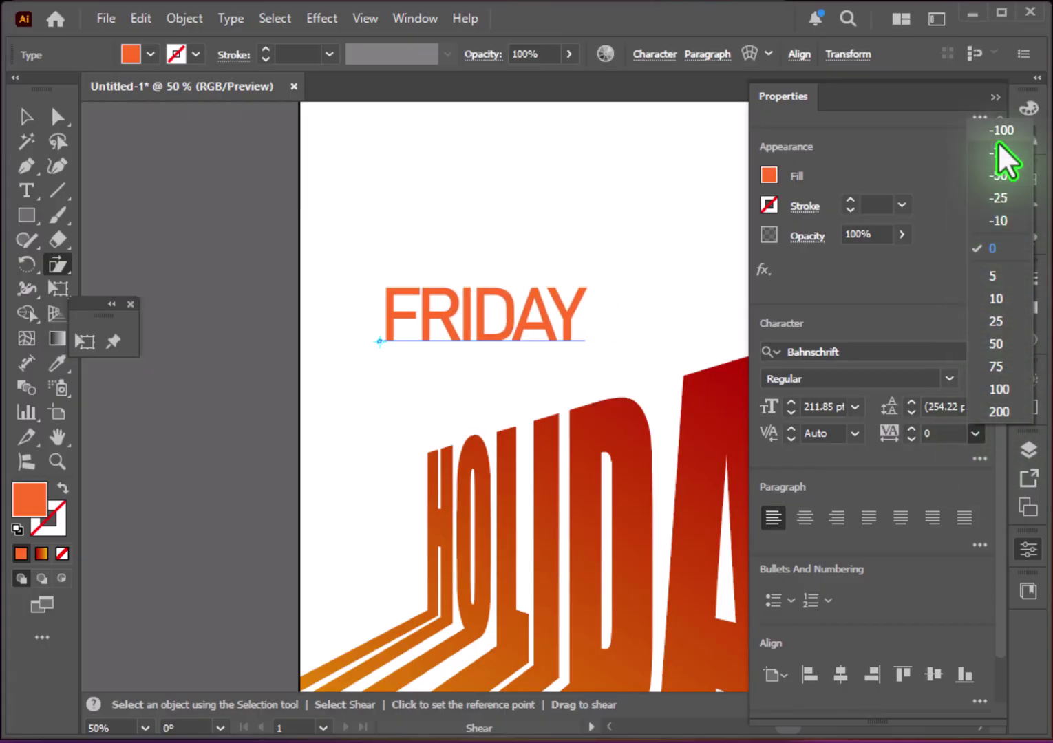
click(998, 152)
click(150, 54)
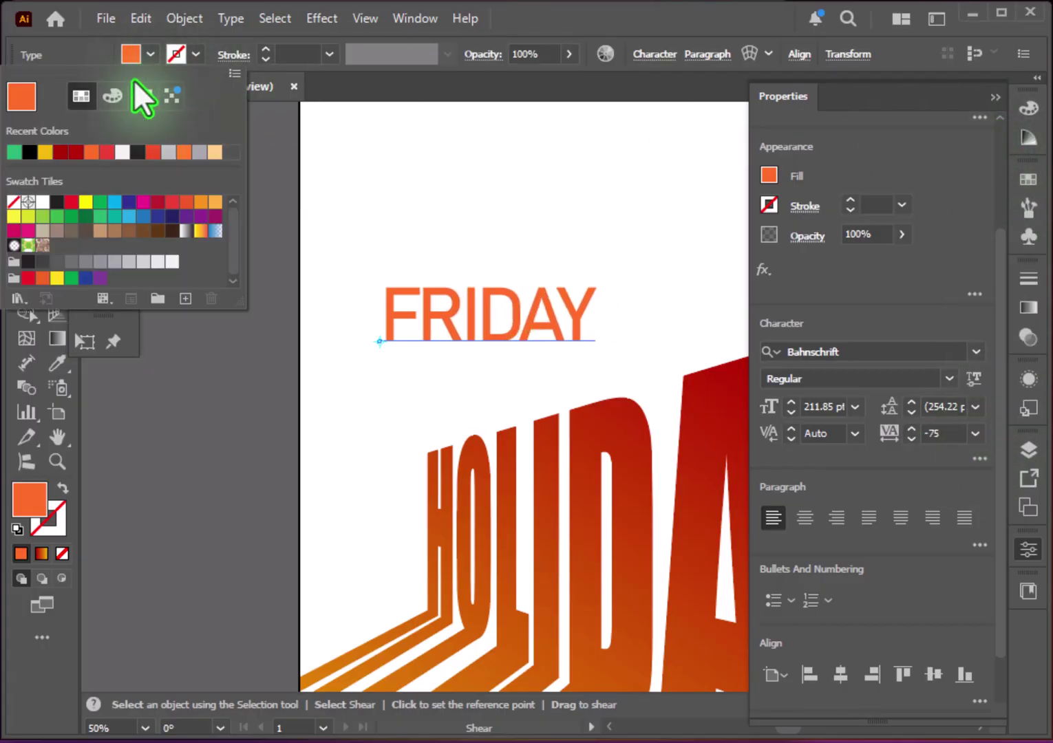
click(100, 205)
Step: Move FRIDAY onto the top of HOLIDAY and shear it to slant upward
click(27, 117)
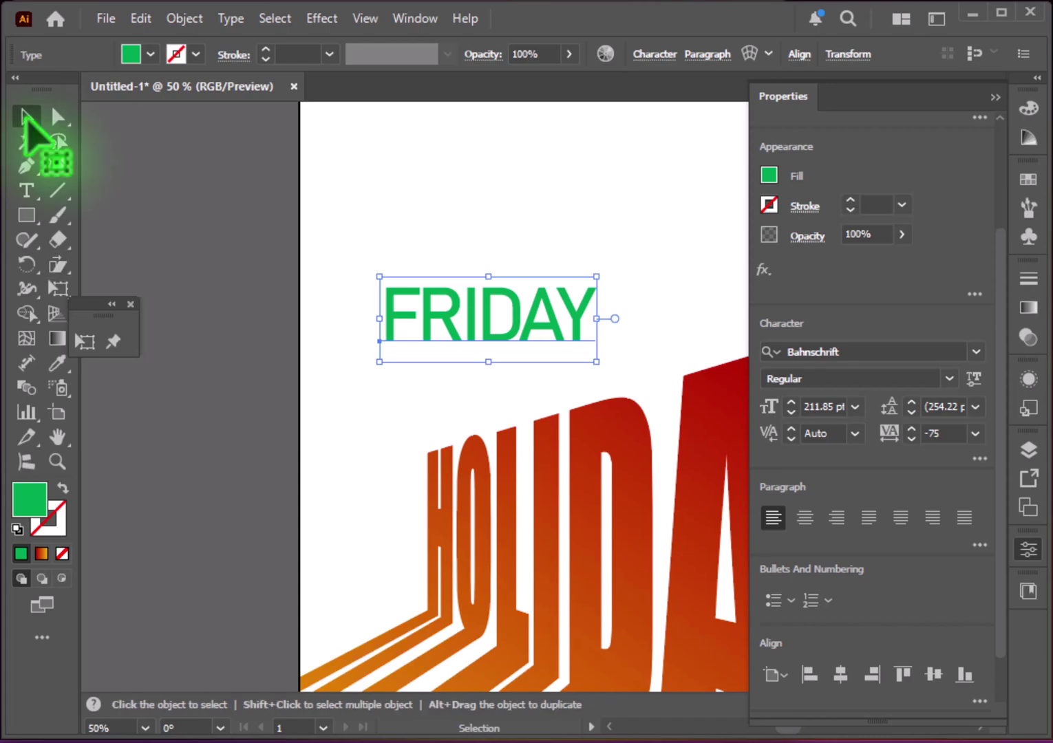
drag(383, 308, 426, 412)
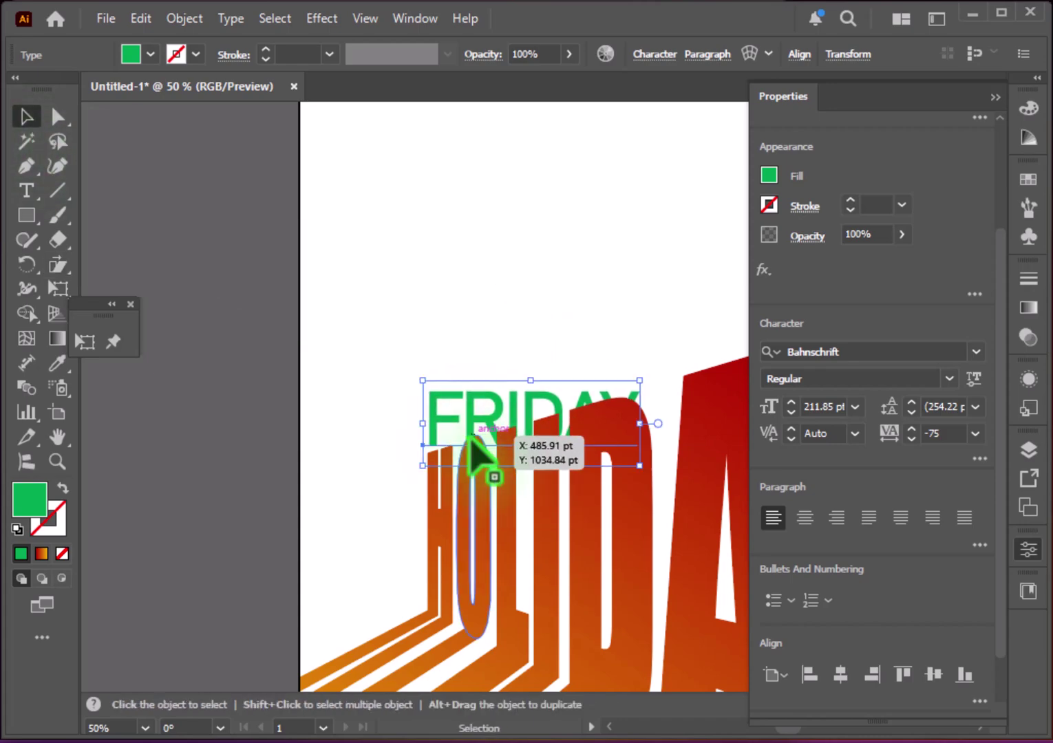
click(62, 265)
drag(638, 392, 605, 328)
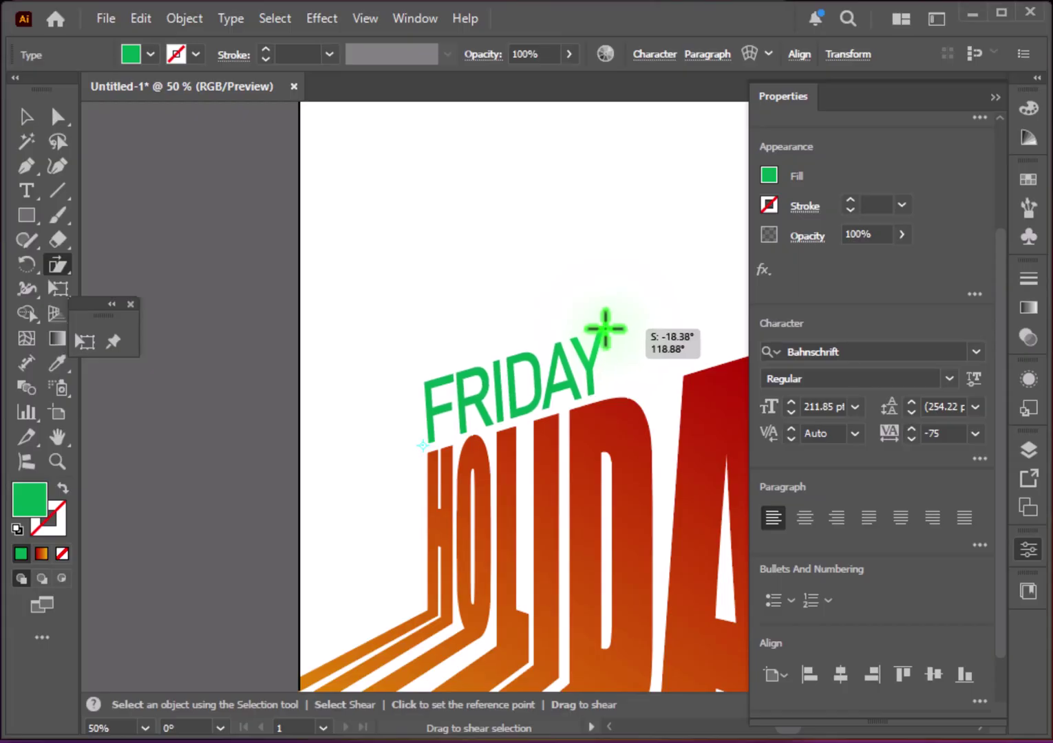
click(26, 117)
click(336, 413)
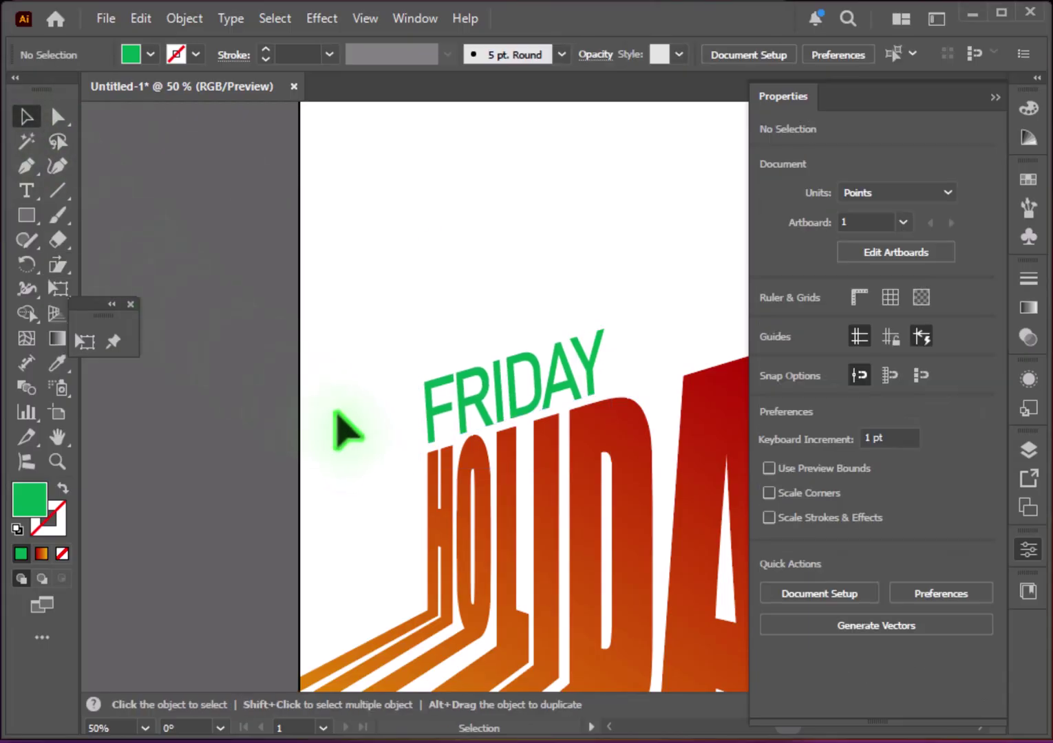
click(551, 402)
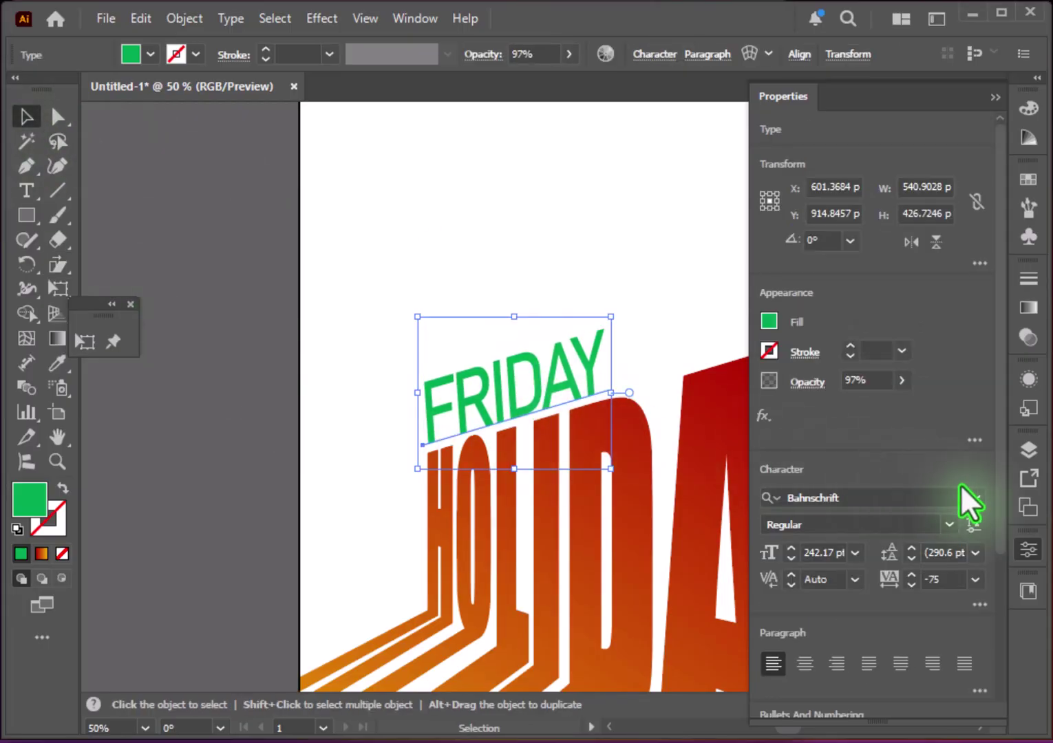
Step: Change FRIDAY's font to ITC Avant Garde Gothic LT Bold Oblique at 72 pt
click(974, 497)
click(975, 306)
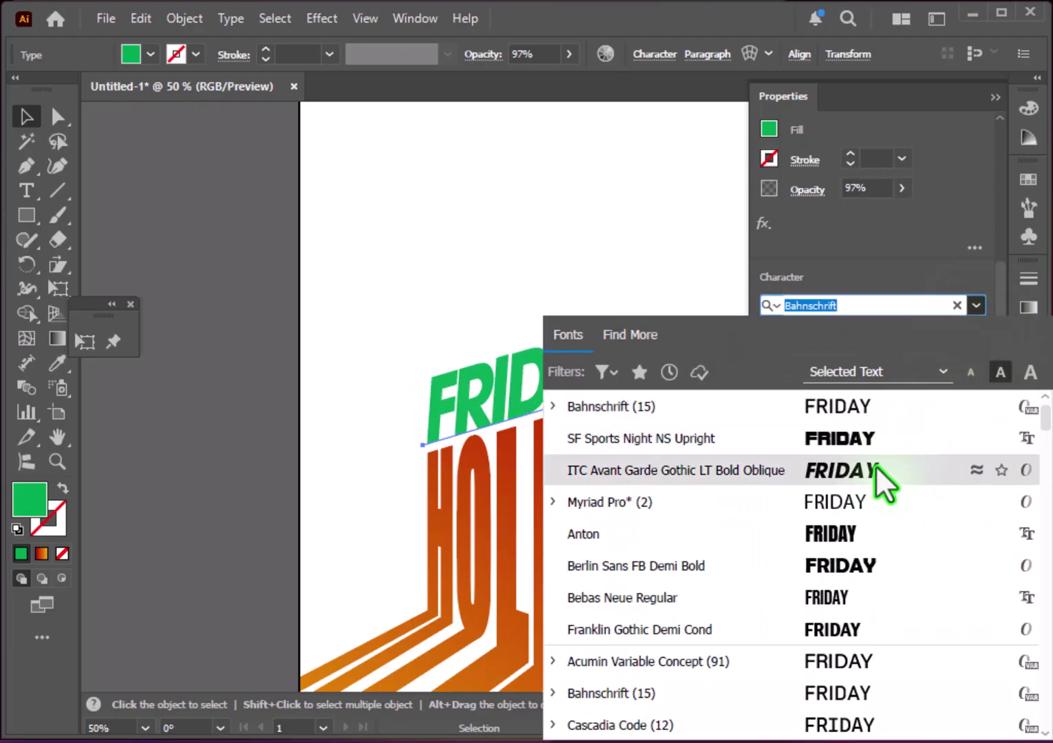
click(876, 468)
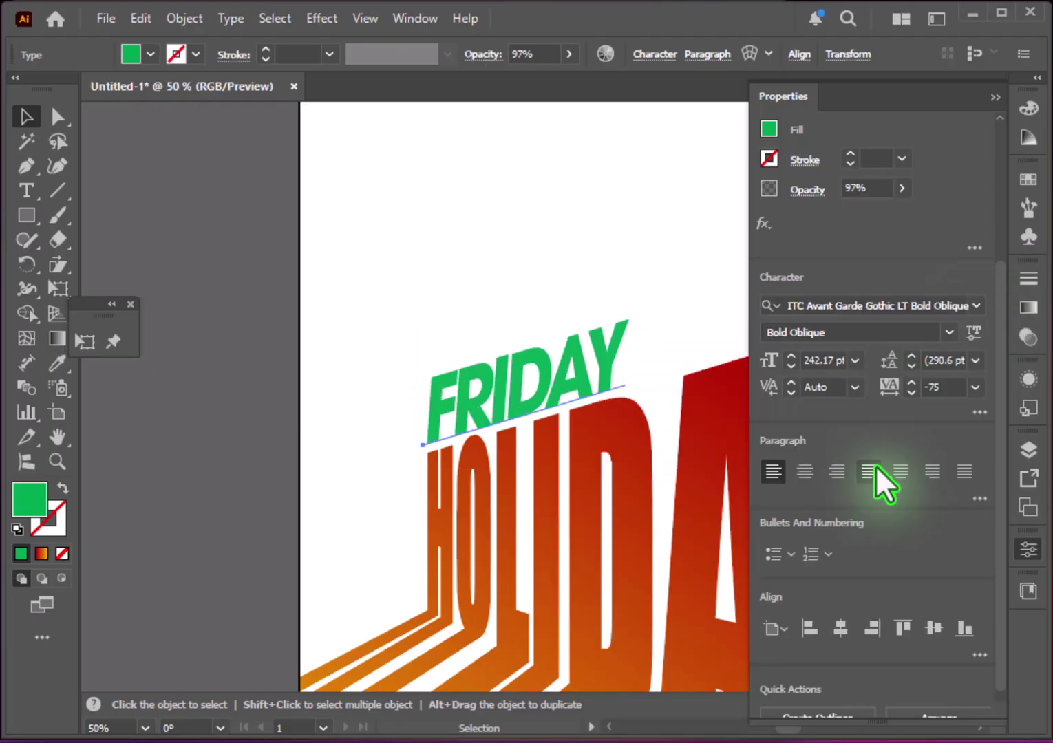
click(854, 358)
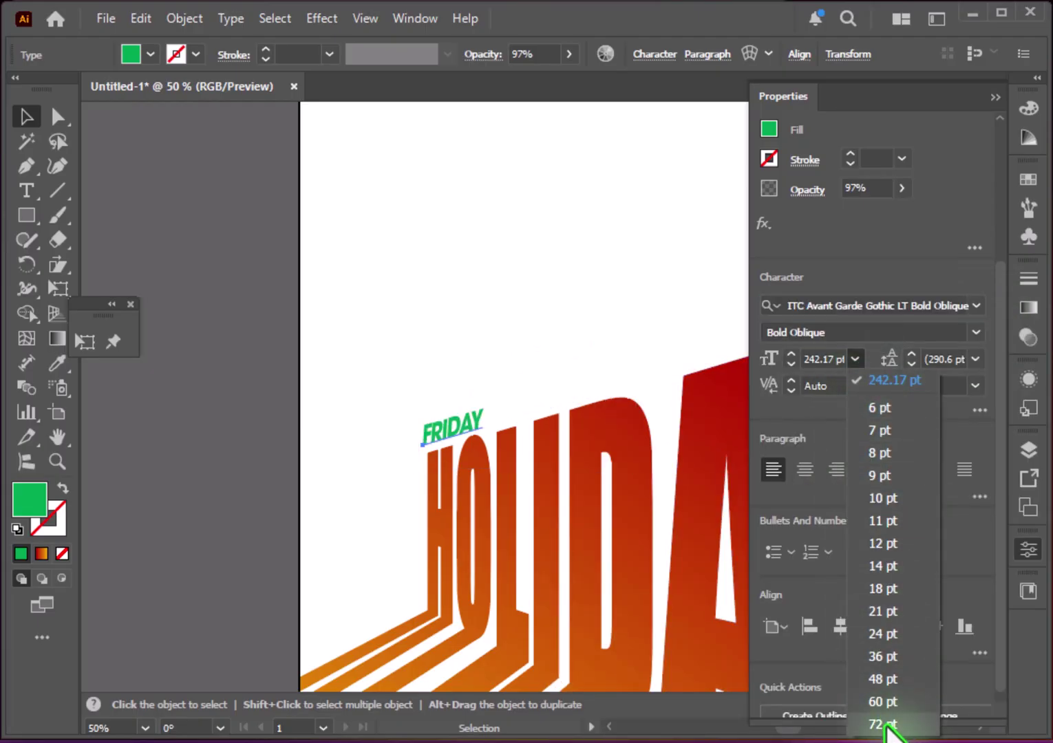
click(883, 724)
text(146)
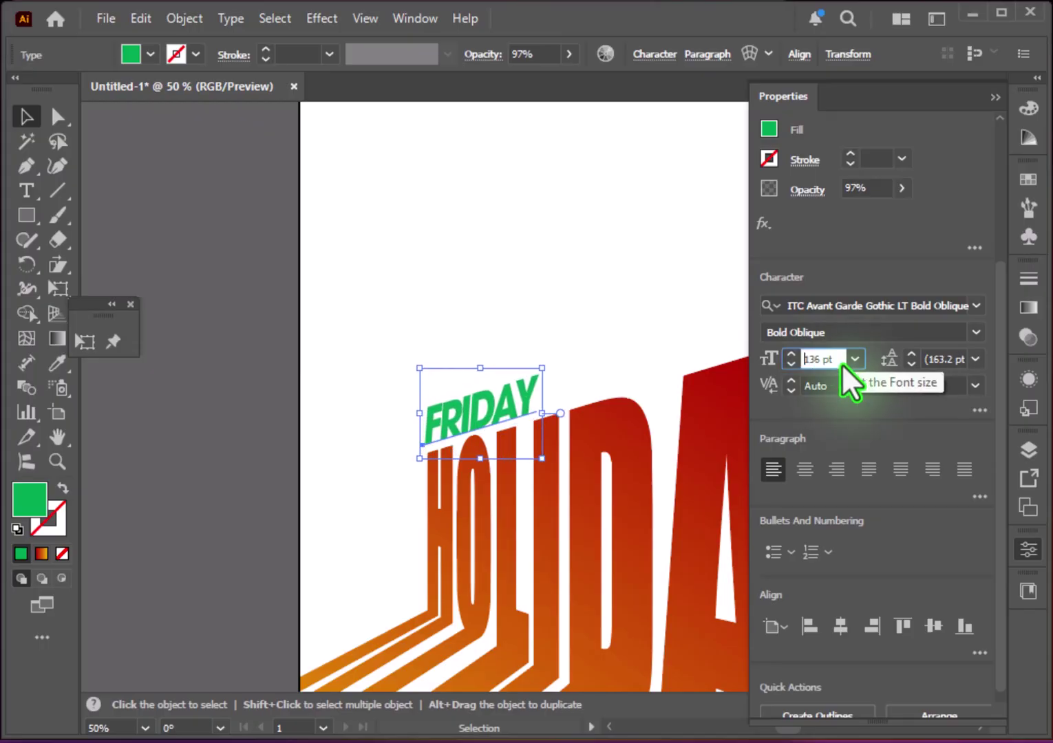
Step: Set FRIDAY's tracking to 40, deselect, and zoom out to the whole poster
click(949, 386)
text(-43)
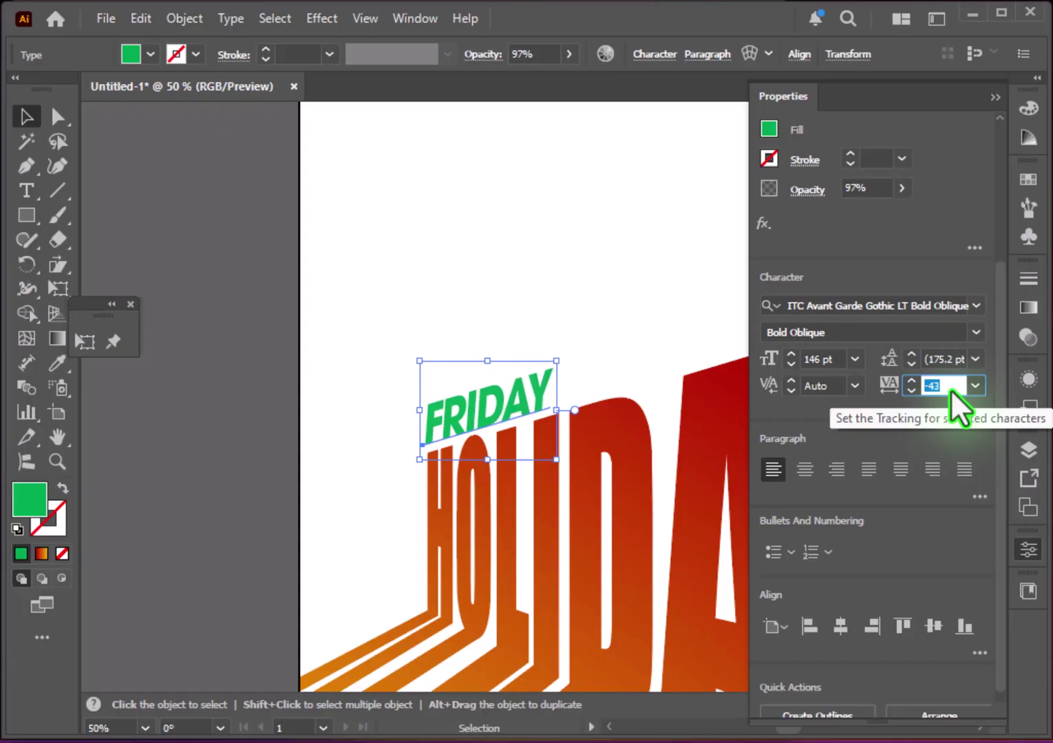
scroll(951, 397, up, 9)
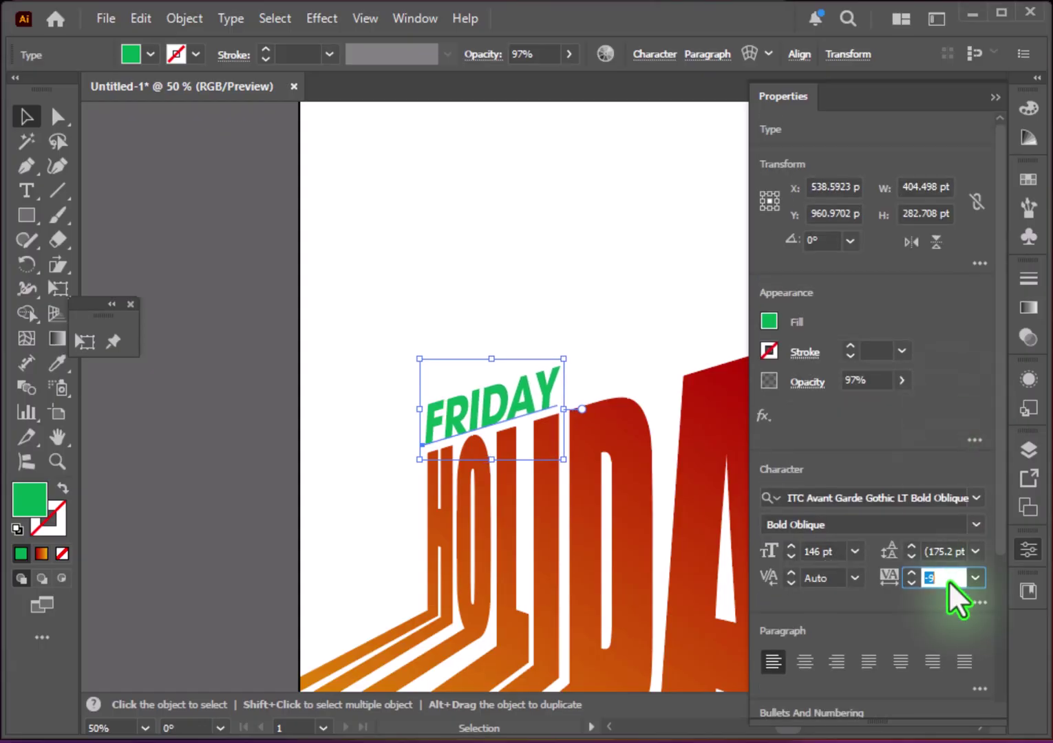
scroll(948, 582, up, 6)
scroll(949, 582, up, 6)
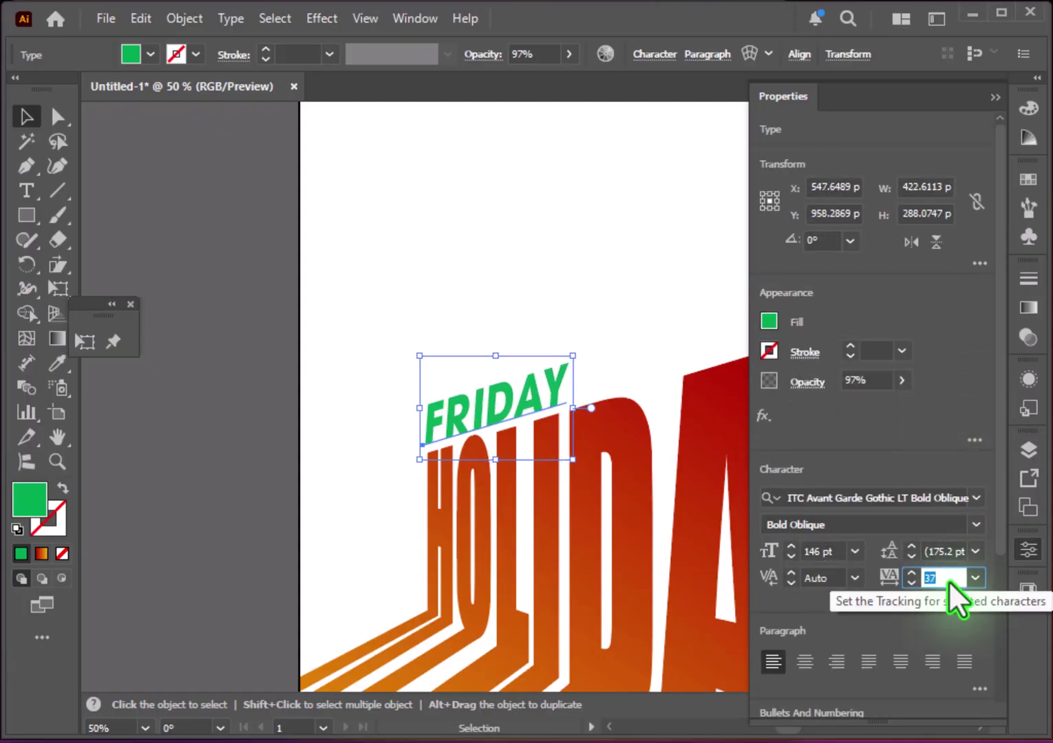
scroll(950, 581, up, 1)
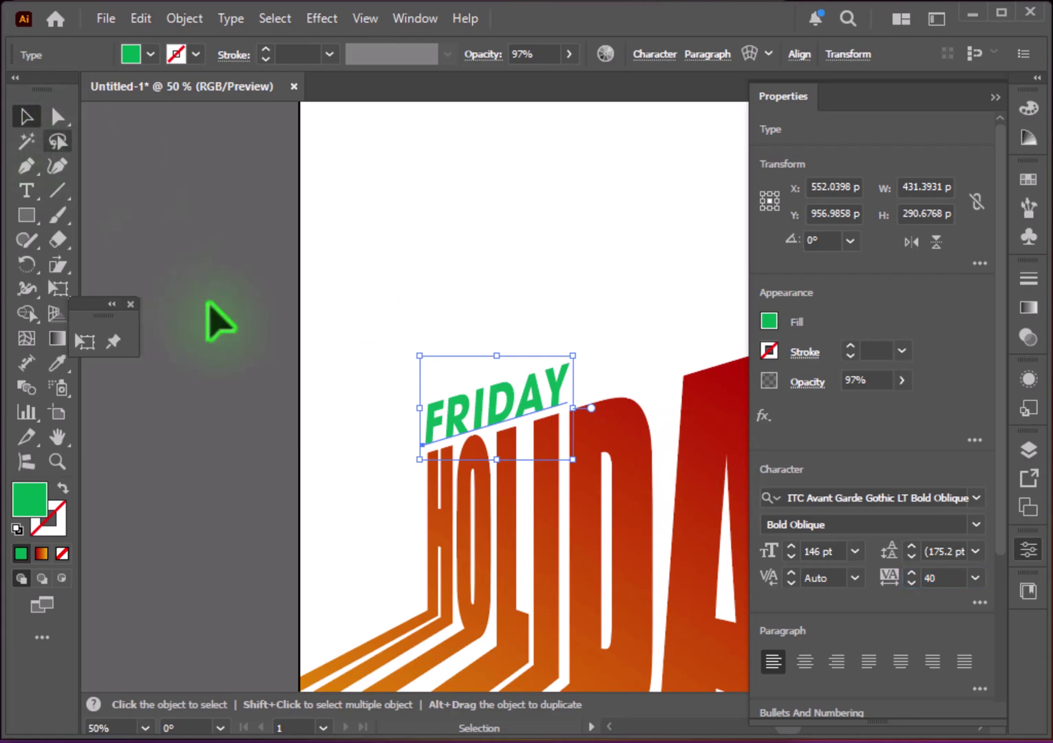
click(219, 317)
key(ctrl+minus)
key(ctrl+minus)
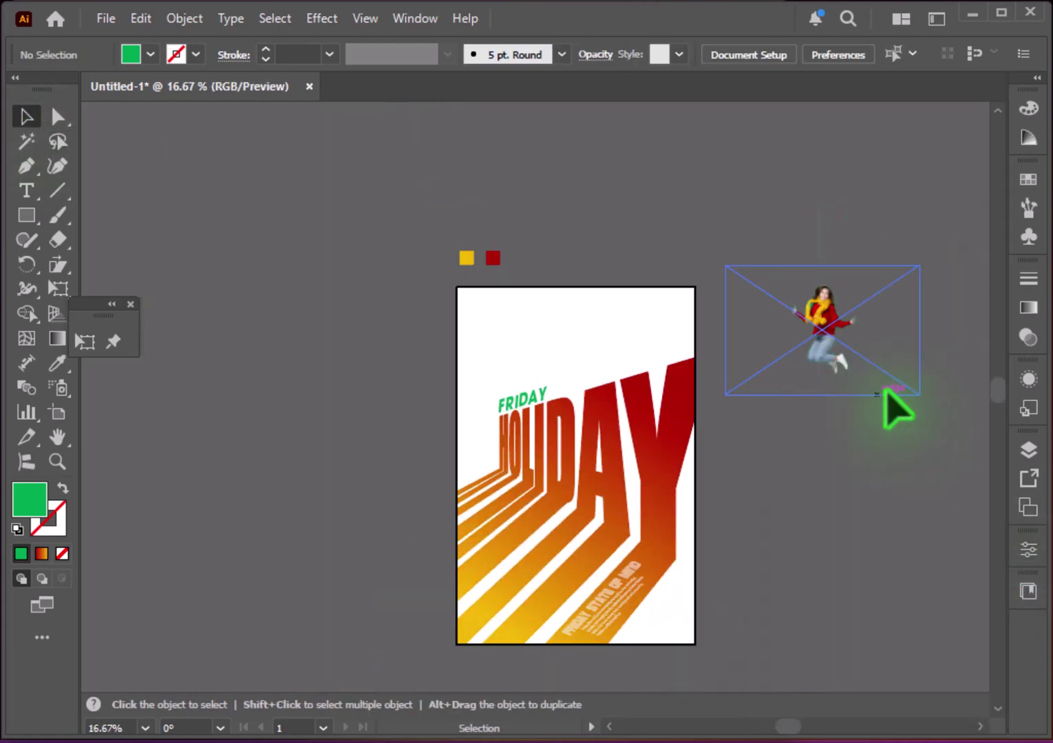
Step: Bring the MODEL GIRL.png photo to the front over the poster's lower middle
drag(825, 330, 401, 366)
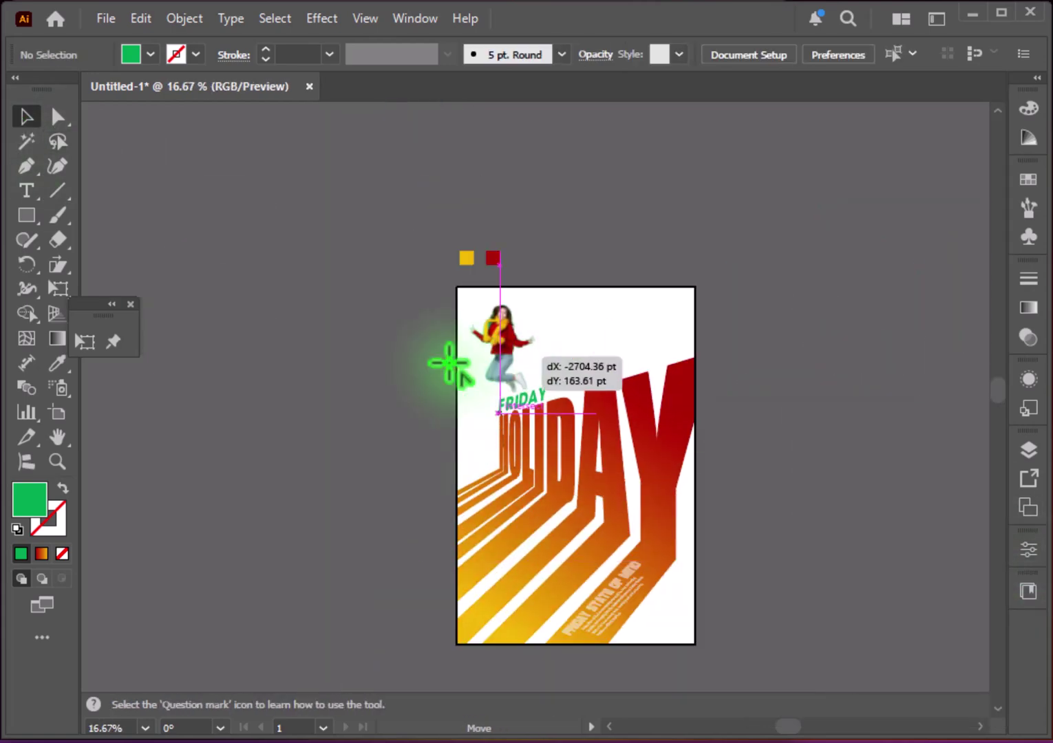
right_click(401, 366)
mouse_move(462, 614)
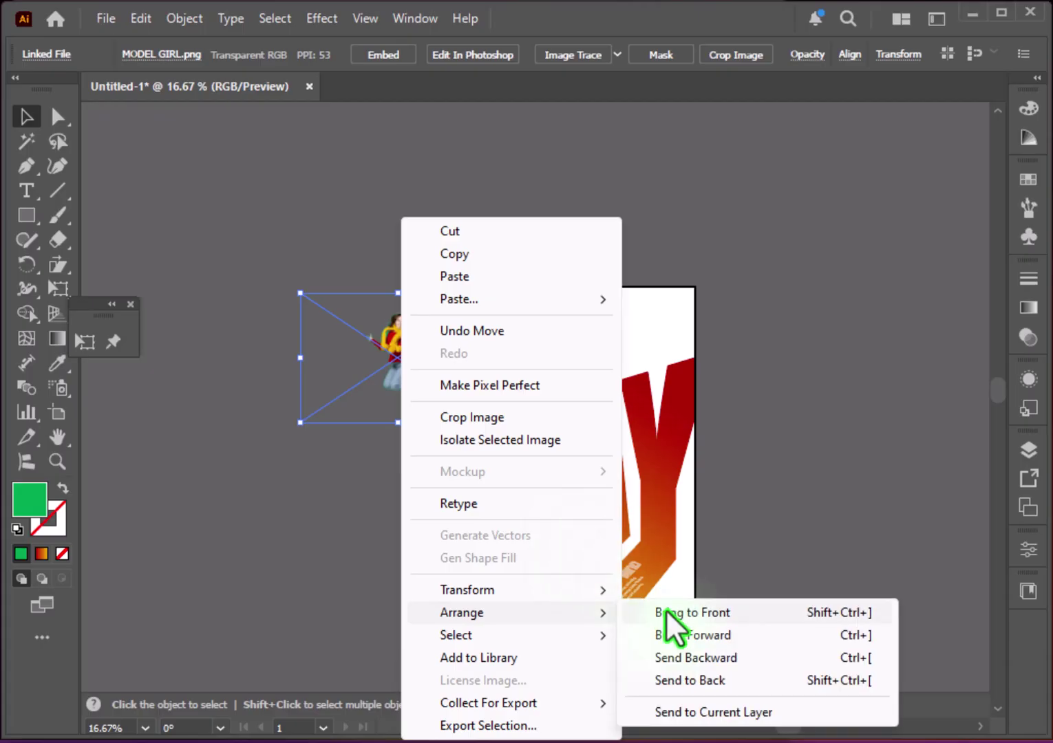
click(667, 613)
drag(391, 375, 530, 544)
Step: Nudge the girl into place and Alt-drag a copy just to her right
scroll(530, 547, up, 1)
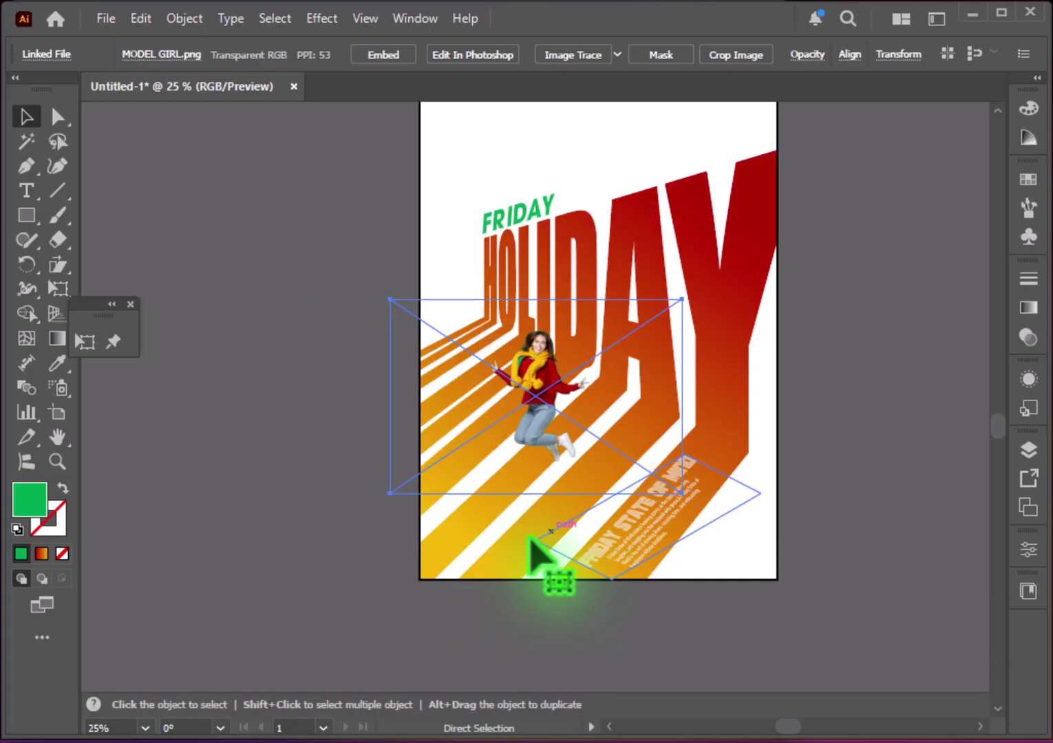
scroll(533, 551, up, 2)
mouse_move(540, 622)
mouse_down()
mouse_move(519, 420)
mouse_move(566, 397)
mouse_move(575, 406)
mouse_up()
key(ctrl+z)
mouse_move(504, 370)
mouse_down()
mouse_move(472, 397)
mouse_move(507, 370)
mouse_move(487, 385)
mouse_up()
drag(485, 337, 586, 341)
Step: Trace the copied girl with the Silhouettes preset and expand it
scroll(585, 344, up, 1)
click(617, 54)
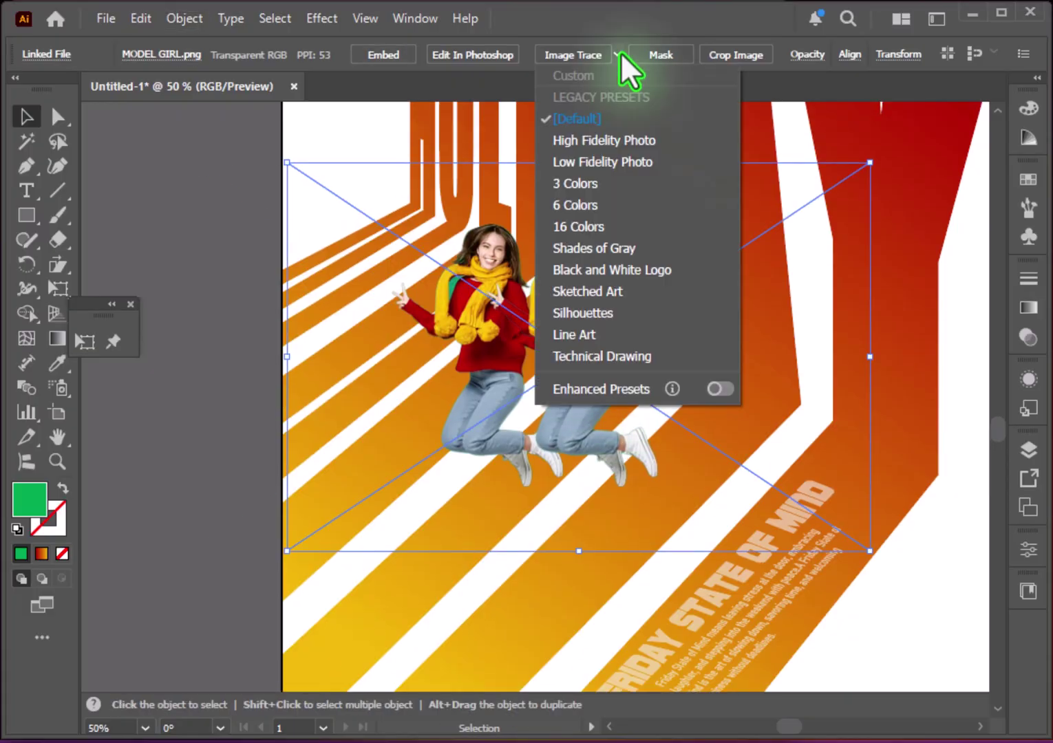
click(596, 311)
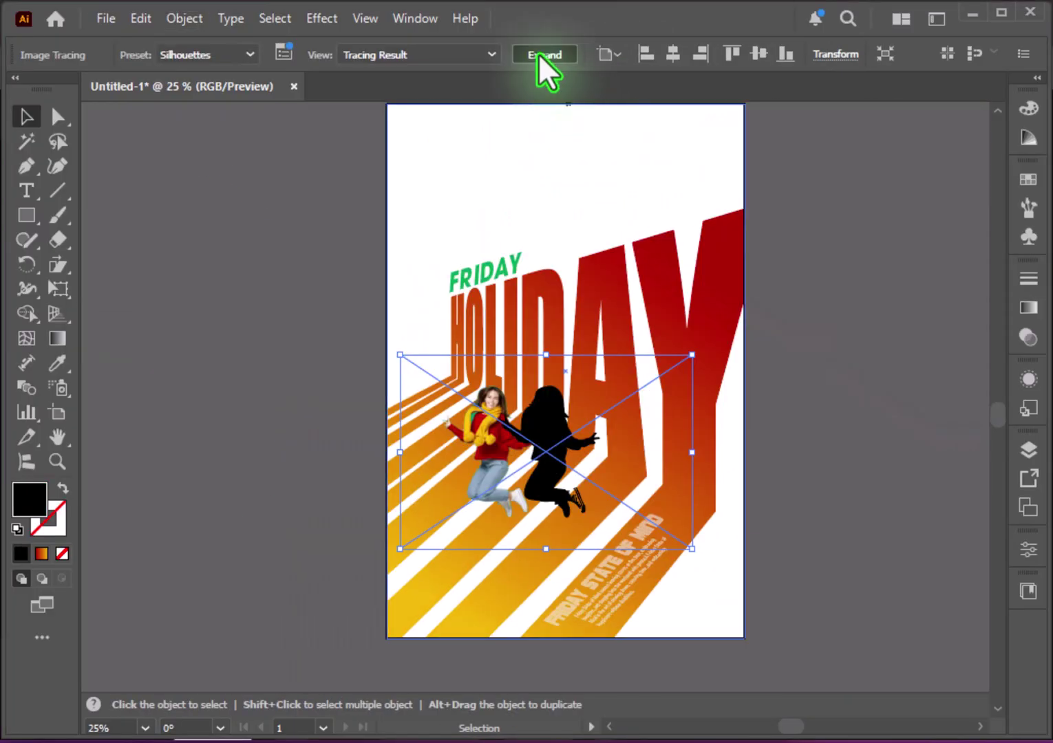
click(538, 53)
Step: Apply a Gaussian Blur of radius 14.3404 pixels to the silhouette
click(321, 18)
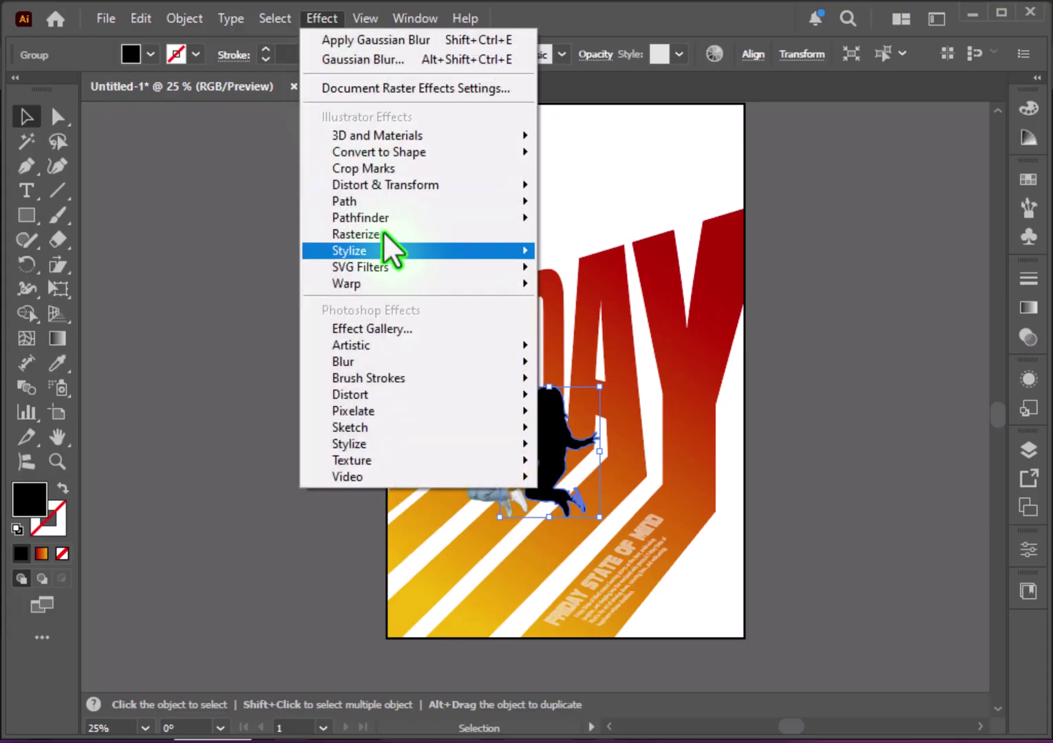
click(579, 361)
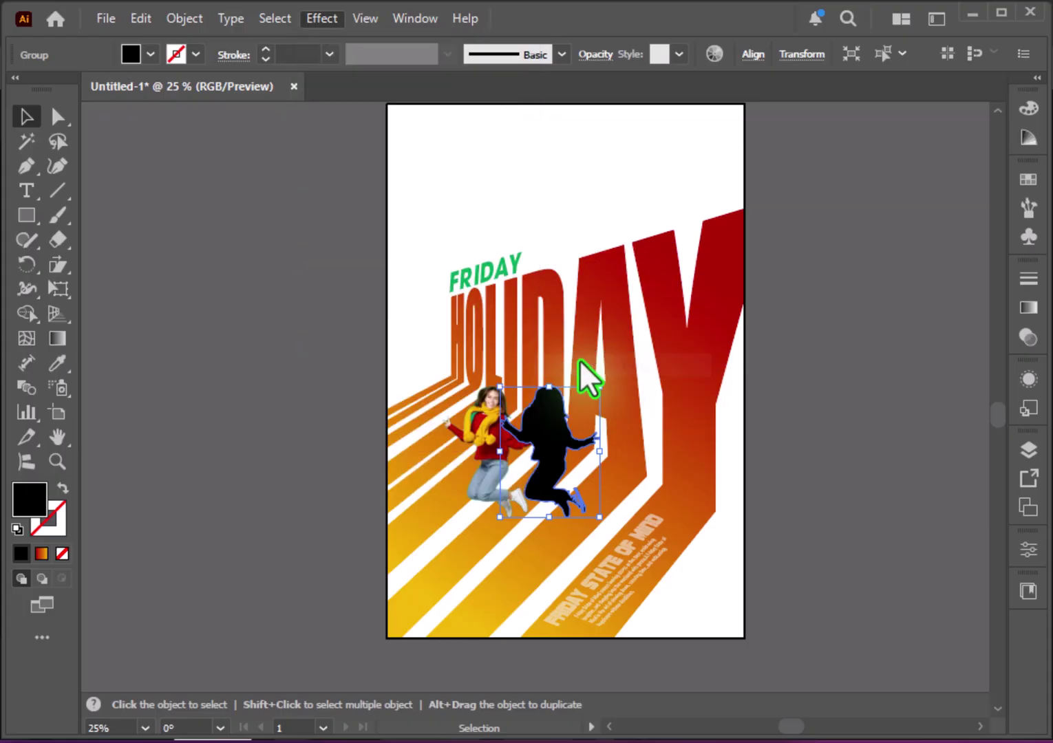
drag(758, 350, 761, 349)
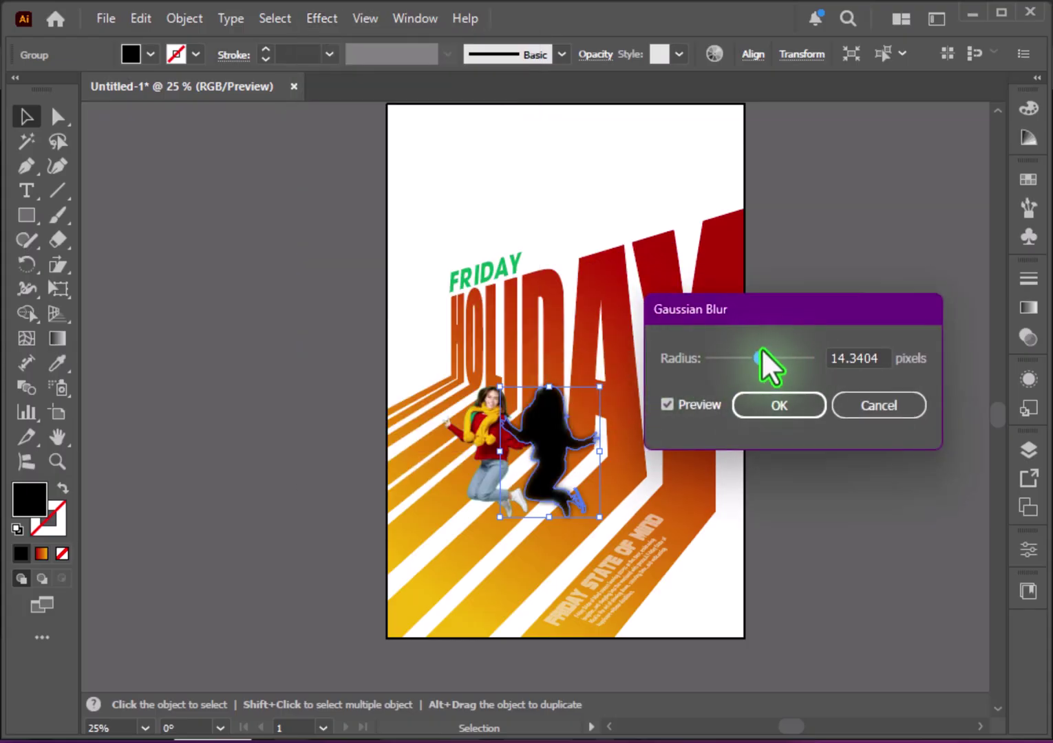
click(771, 402)
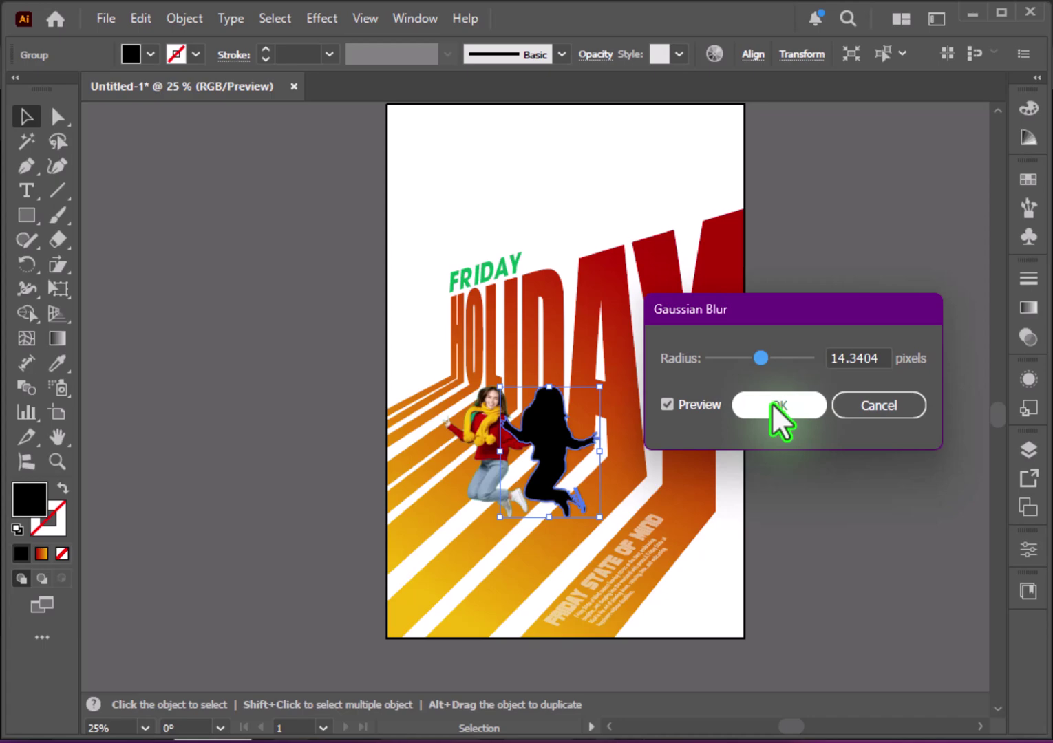
right_click(550, 430)
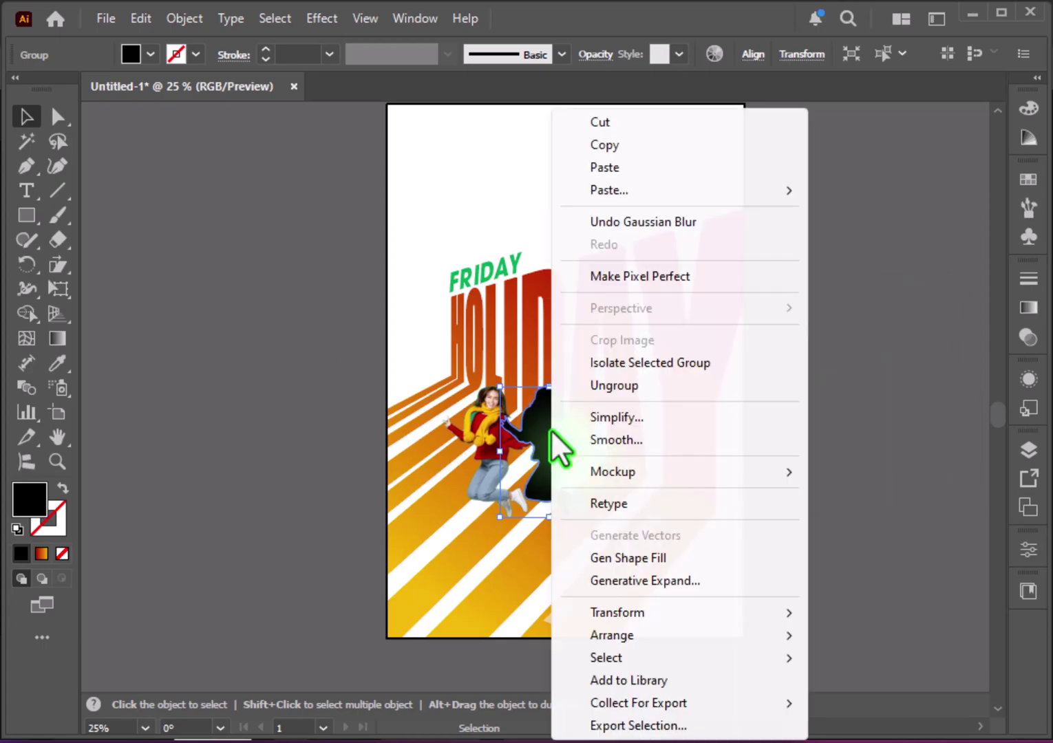
Step: Cut the silhouette and paste it inside the HOLIDAY group
click(609, 124)
click(592, 286)
double_click(531, 251)
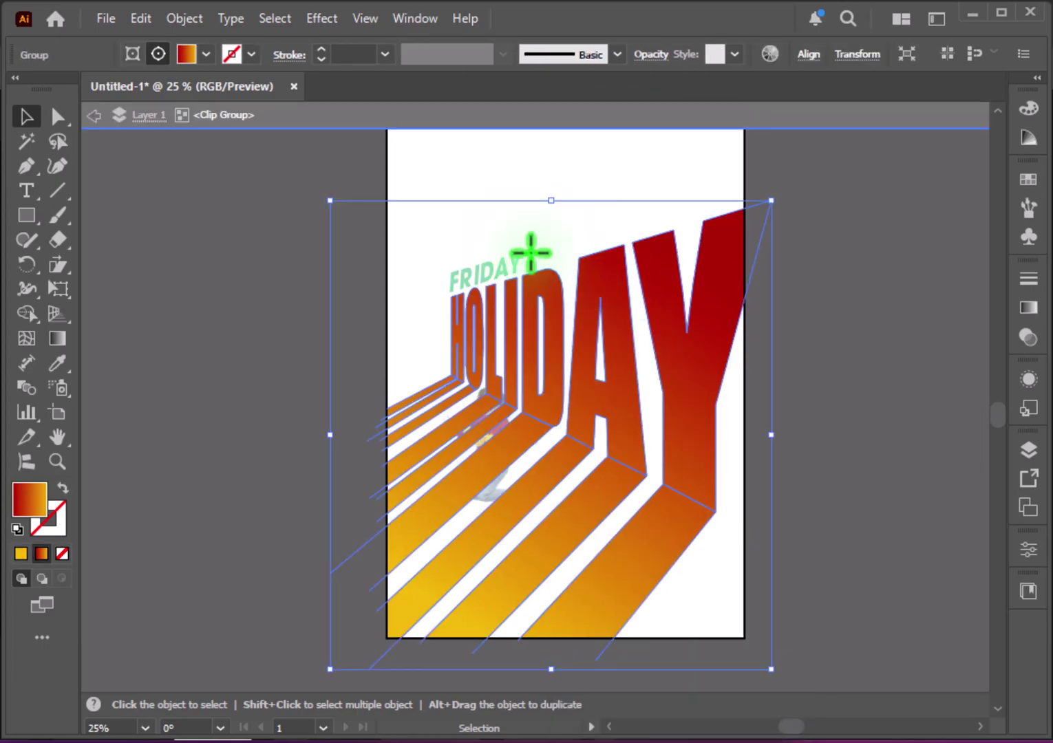
click(137, 20)
click(181, 138)
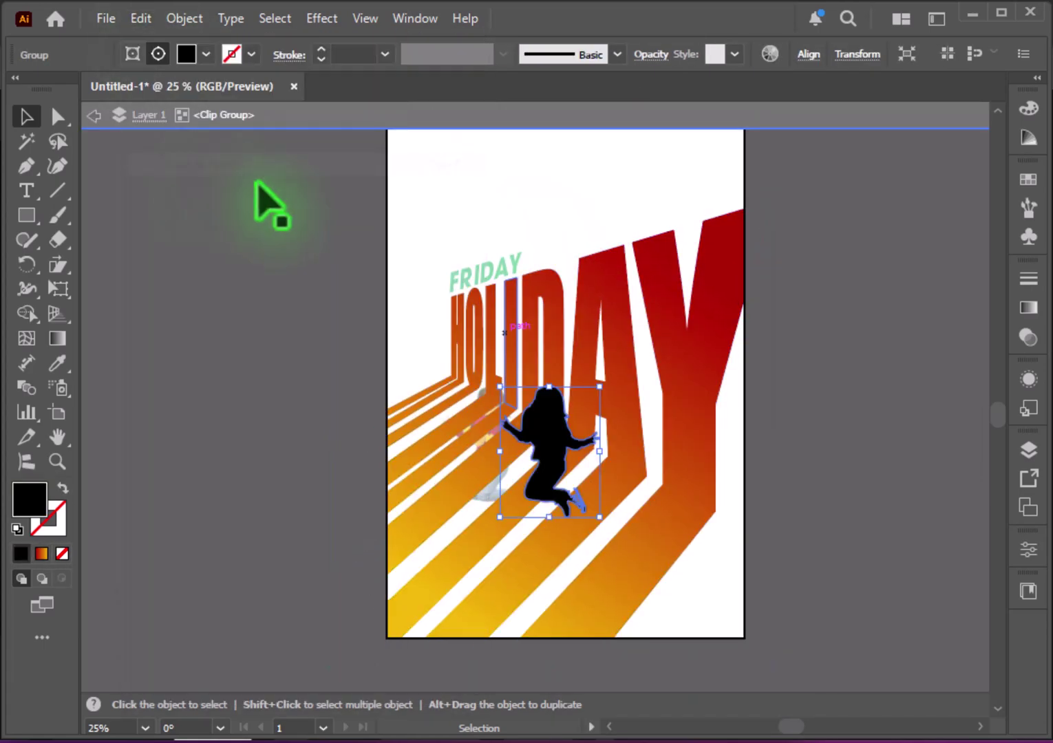
Step: Copy the HOLIDAY shapes and Paste in Front
click(604, 292)
click(141, 19)
click(180, 119)
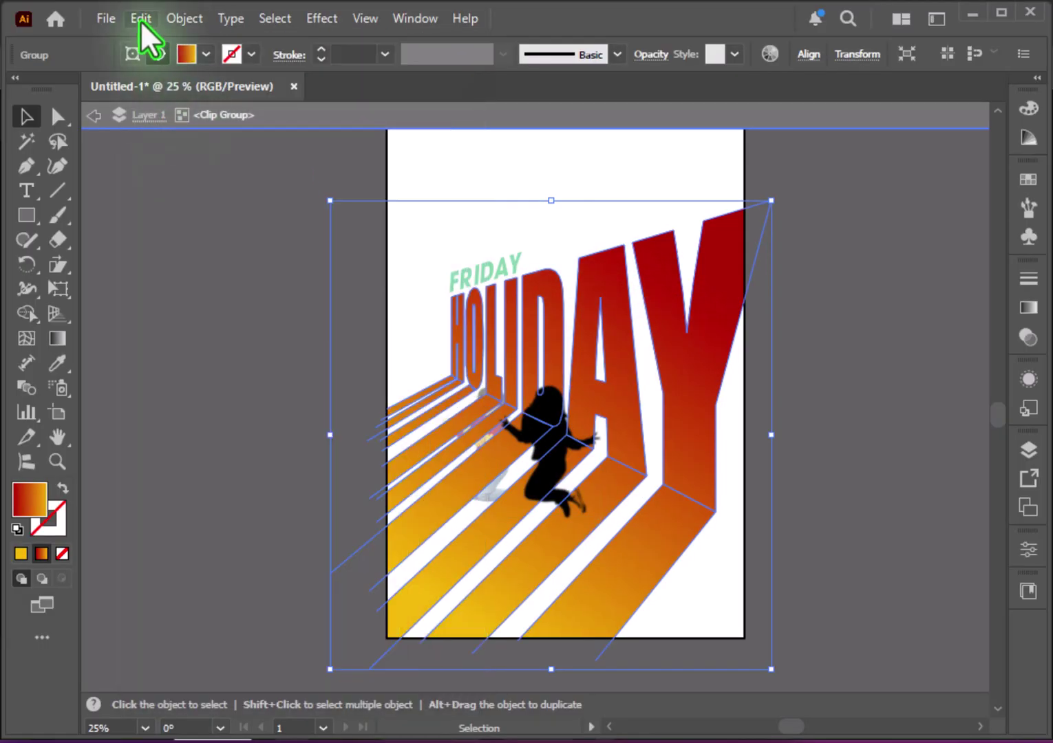
click(141, 19)
click(206, 164)
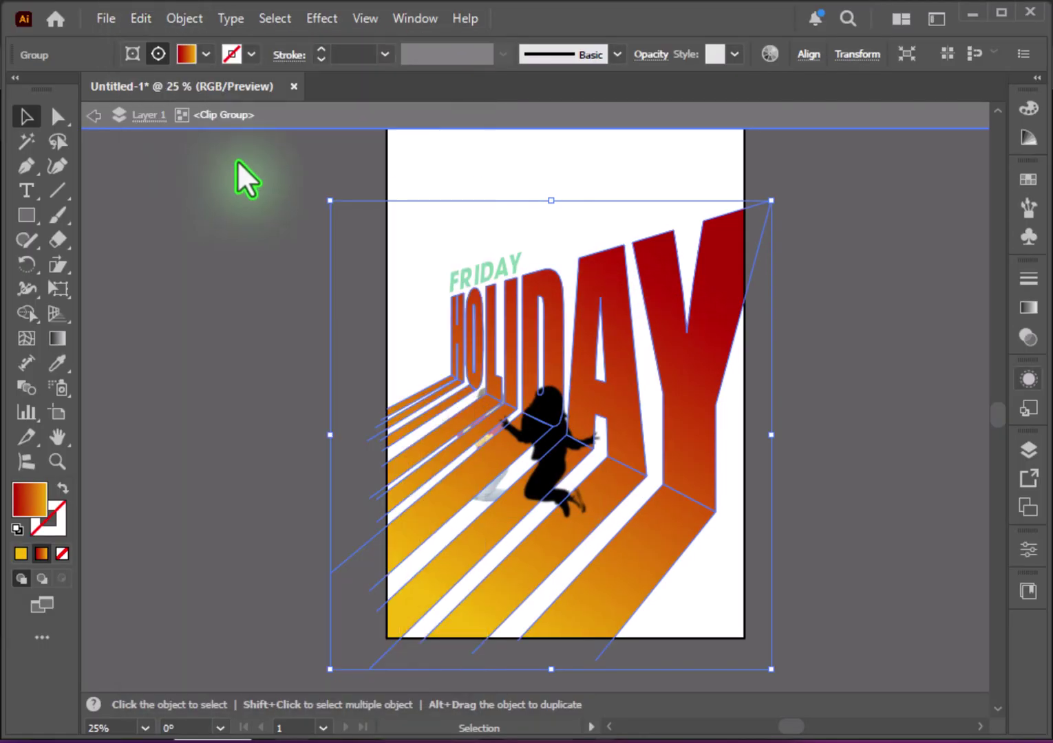
Step: Merge the pasted HOLIDAY copy into one shape with Pathfinder Unite
click(415, 18)
click(454, 624)
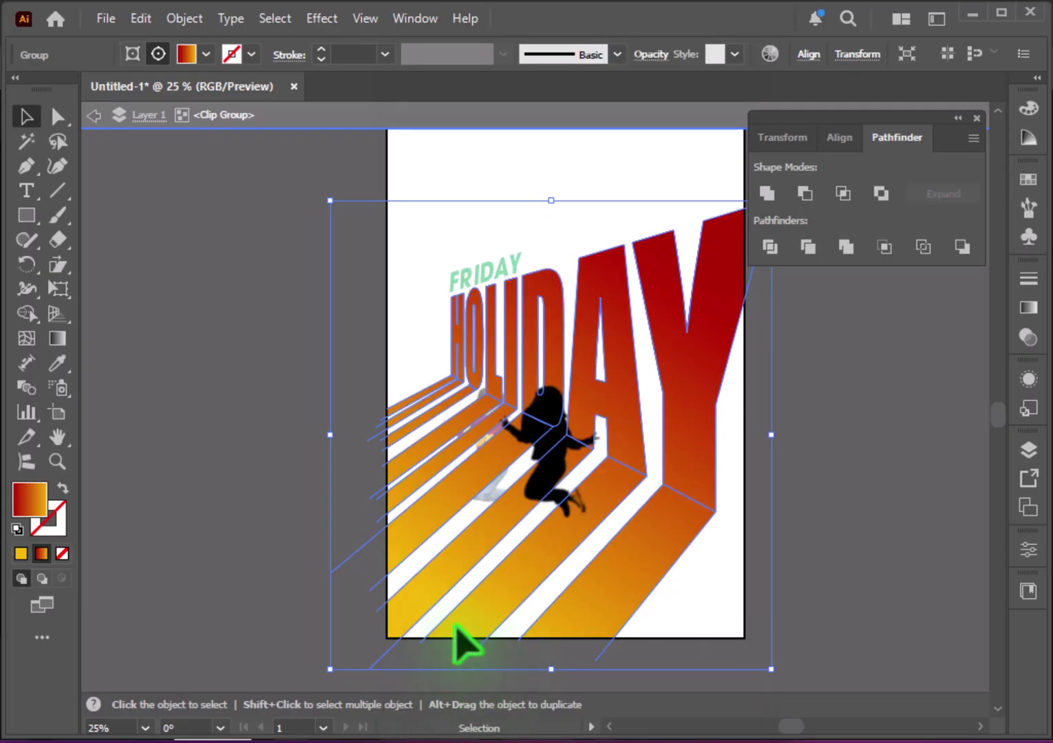
click(767, 195)
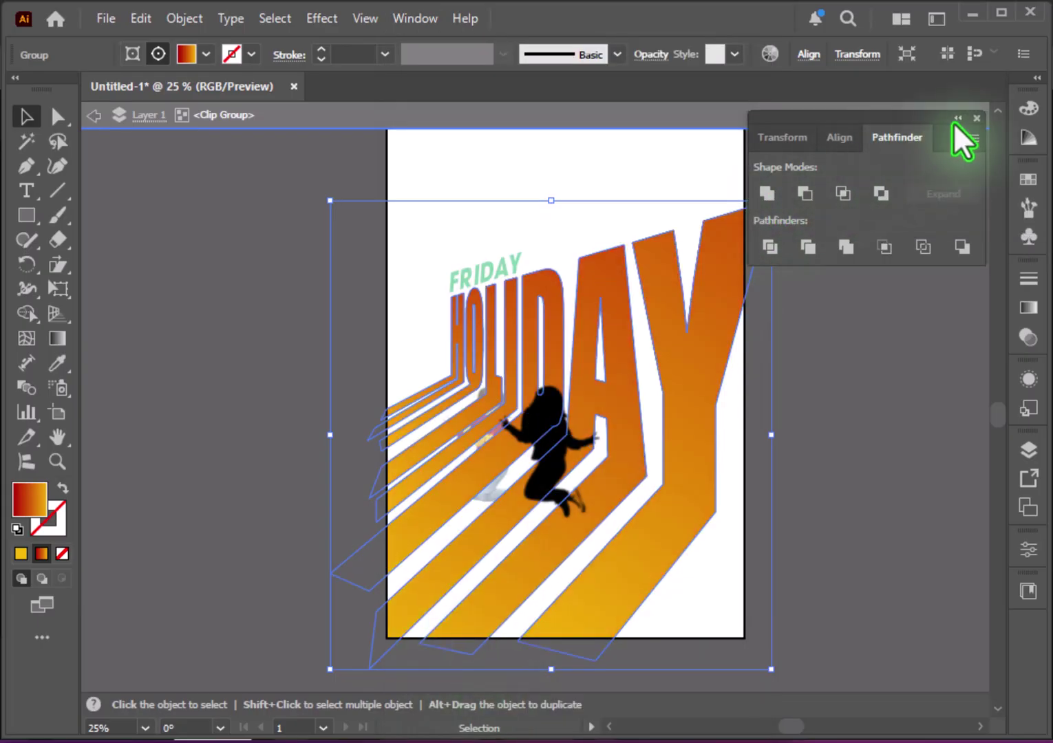
click(975, 118)
click(802, 425)
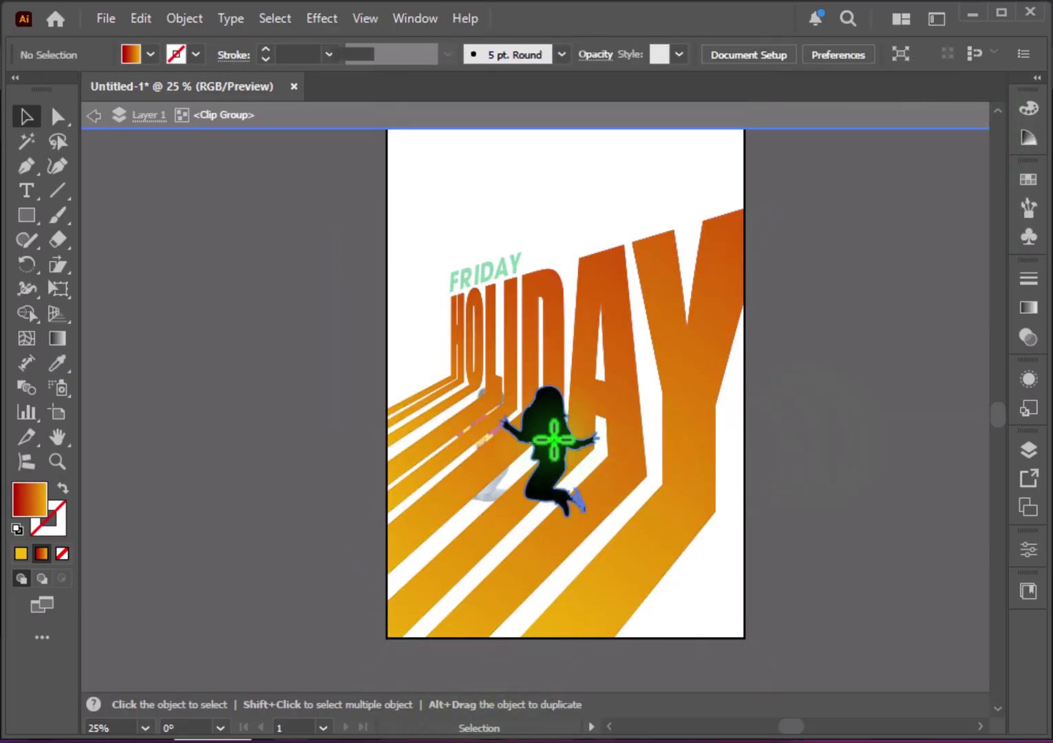
Step: Send the silhouette behind the merged copy and make that copy a compound path
right_click(549, 444)
mouse_move(614, 635)
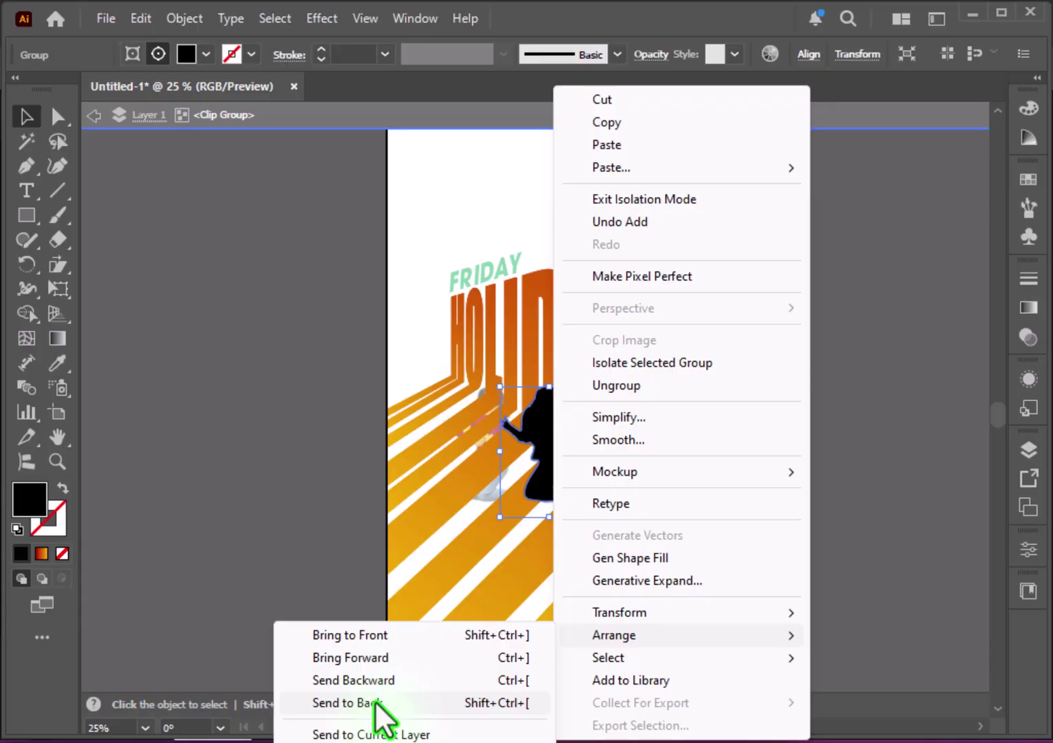
click(375, 702)
click(679, 422)
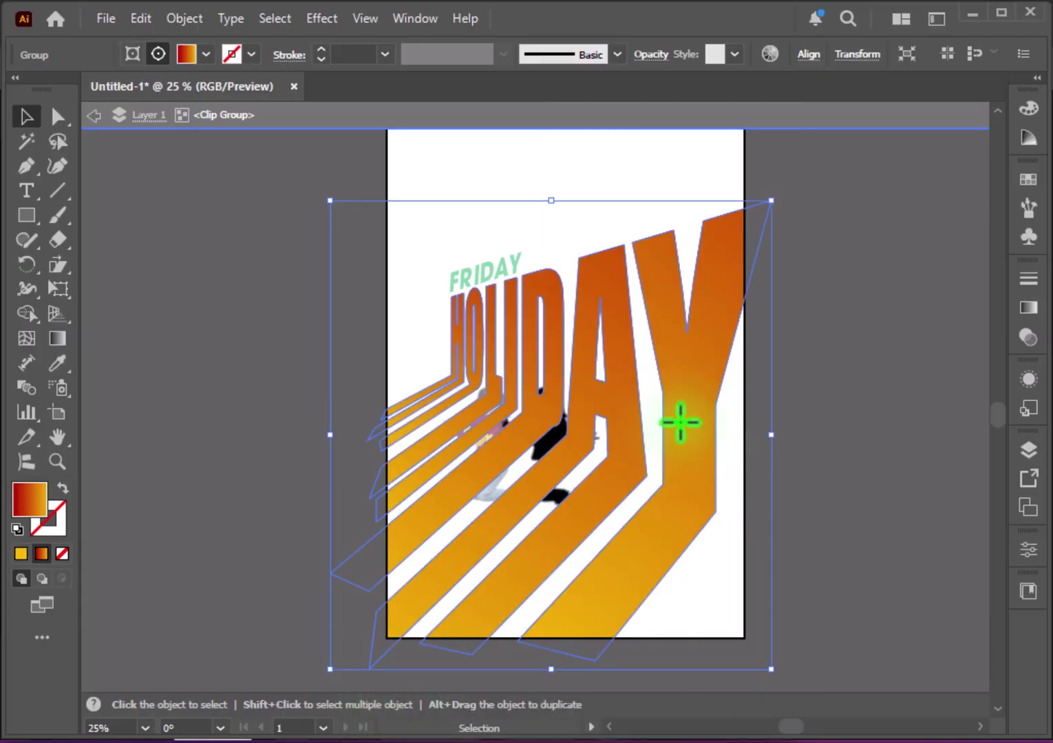
click(186, 18)
mouse_move(243, 640)
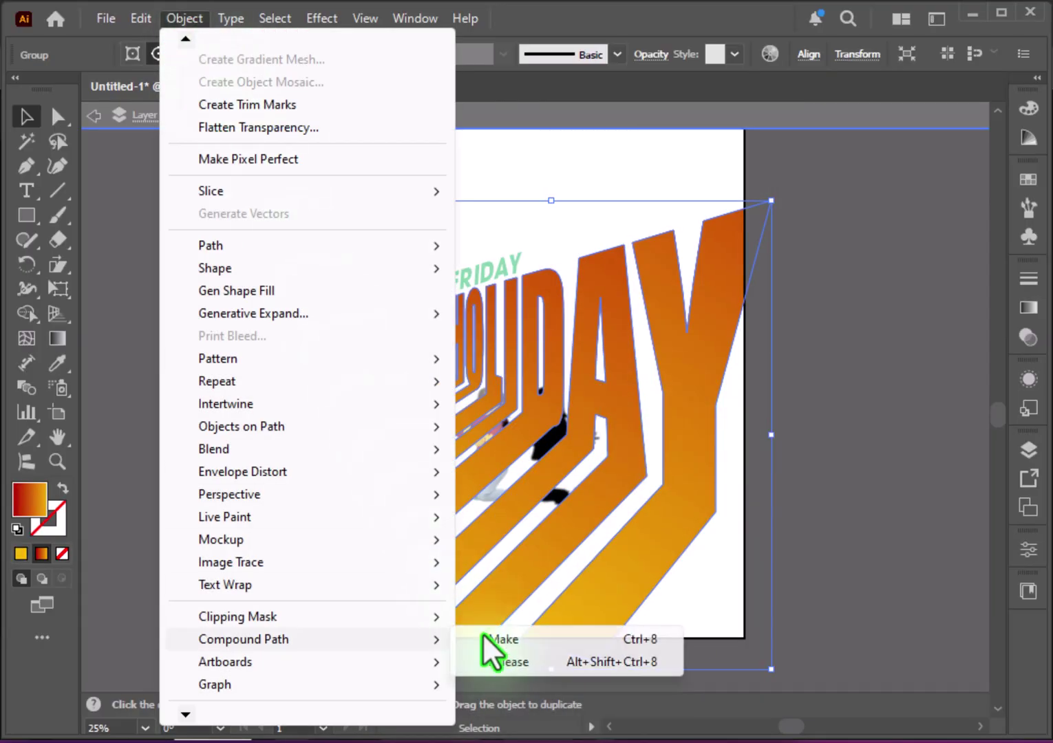
click(495, 639)
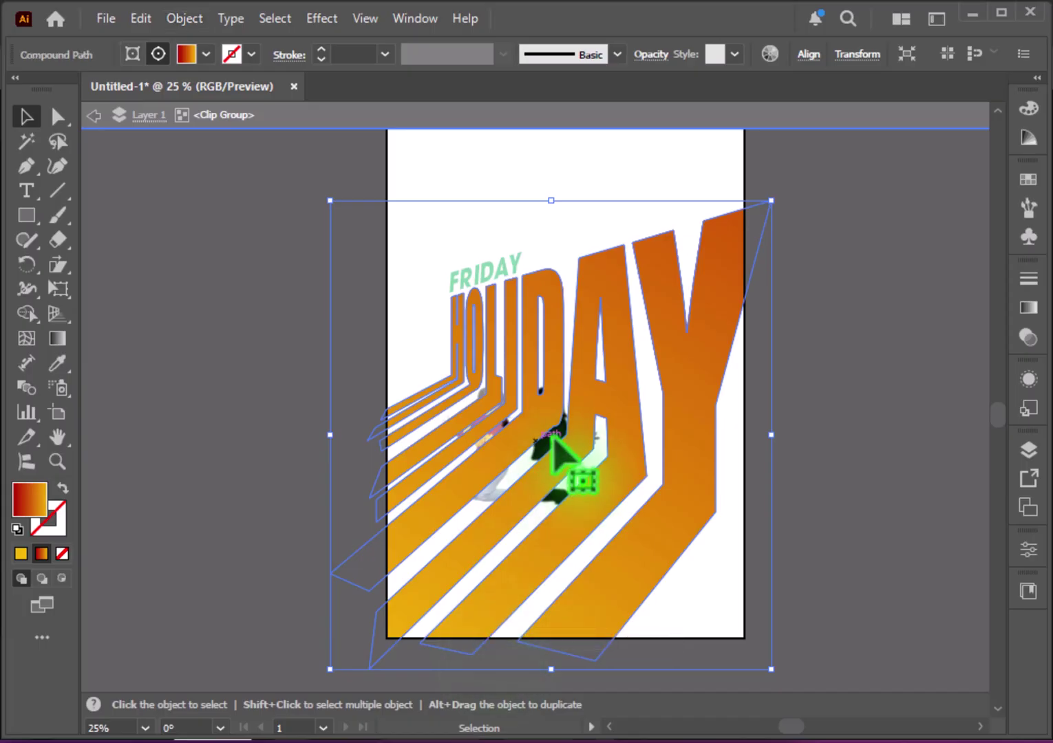
Step: Clip the silhouette to the merged HOLIDAY compound path
shift+click(590, 432)
right_click(619, 426)
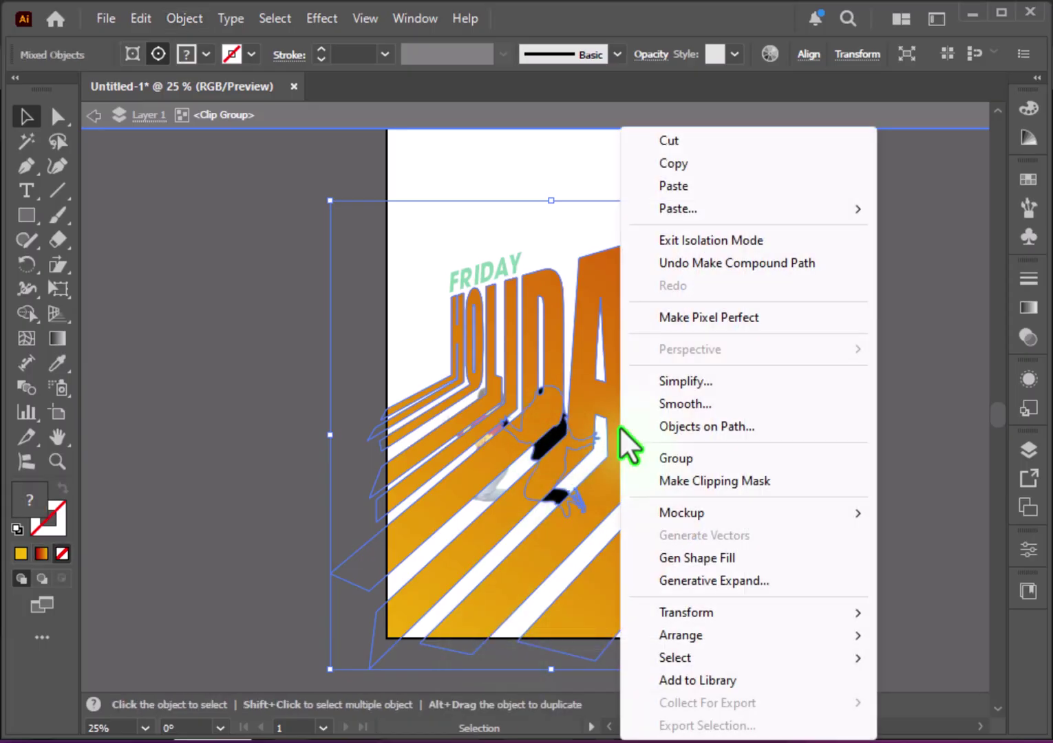
click(703, 479)
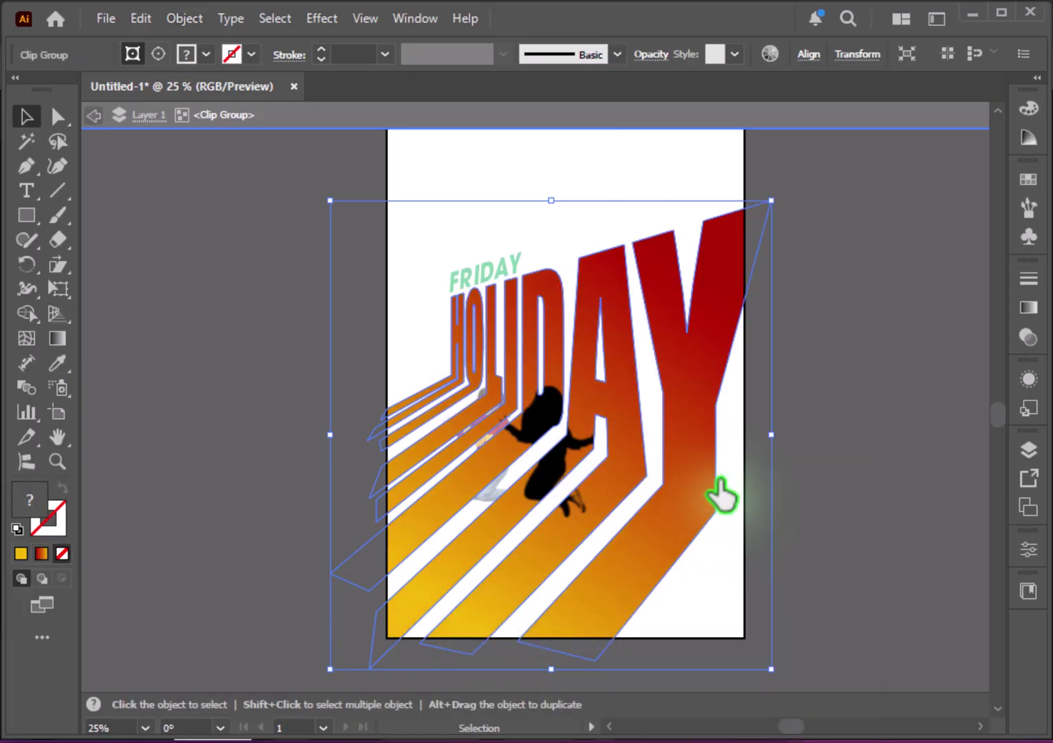
click(646, 54)
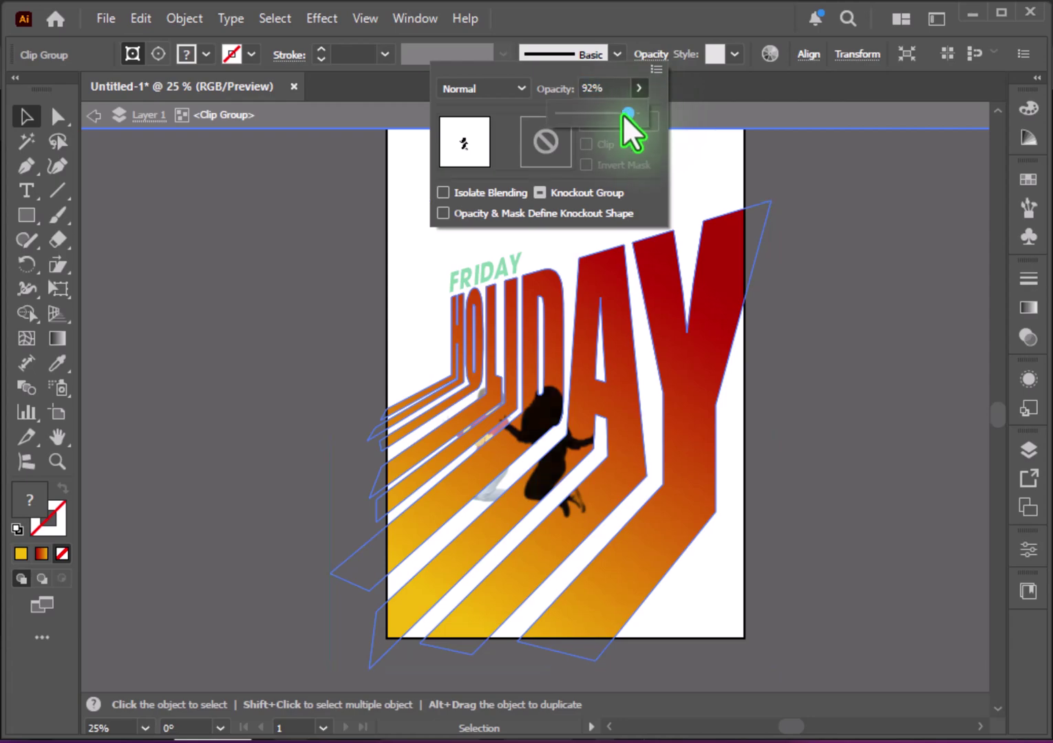
Step: Set the shadow clip group's opacity to 43% and exit isolation mode
drag(622, 113, 589, 101)
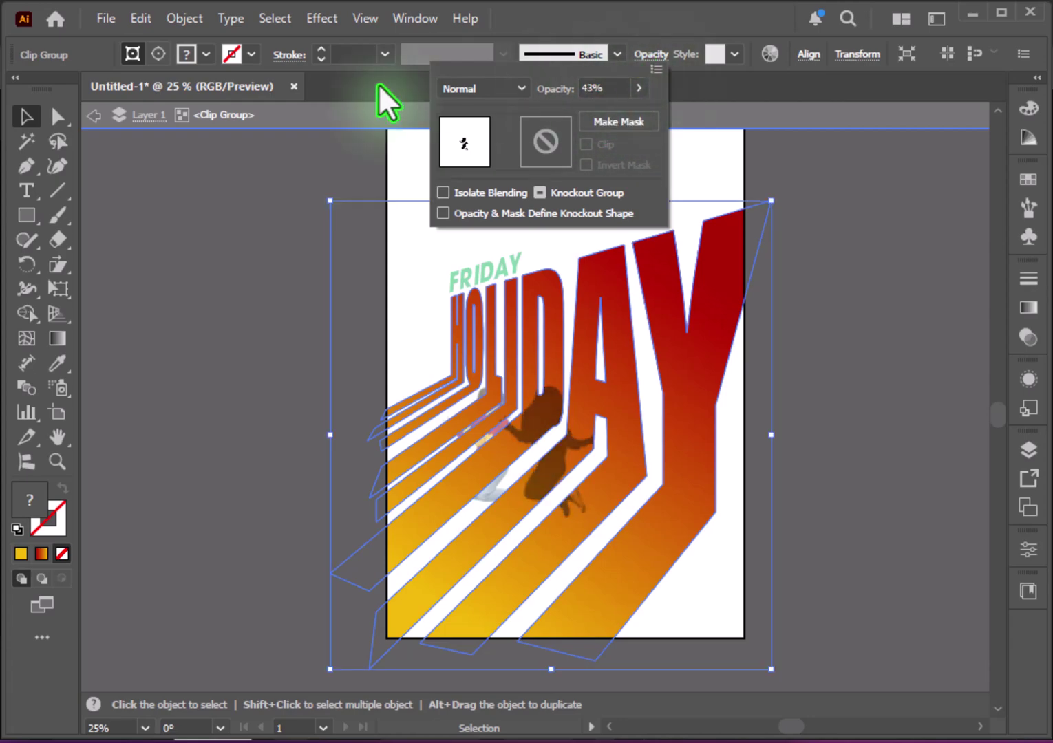
click(94, 115)
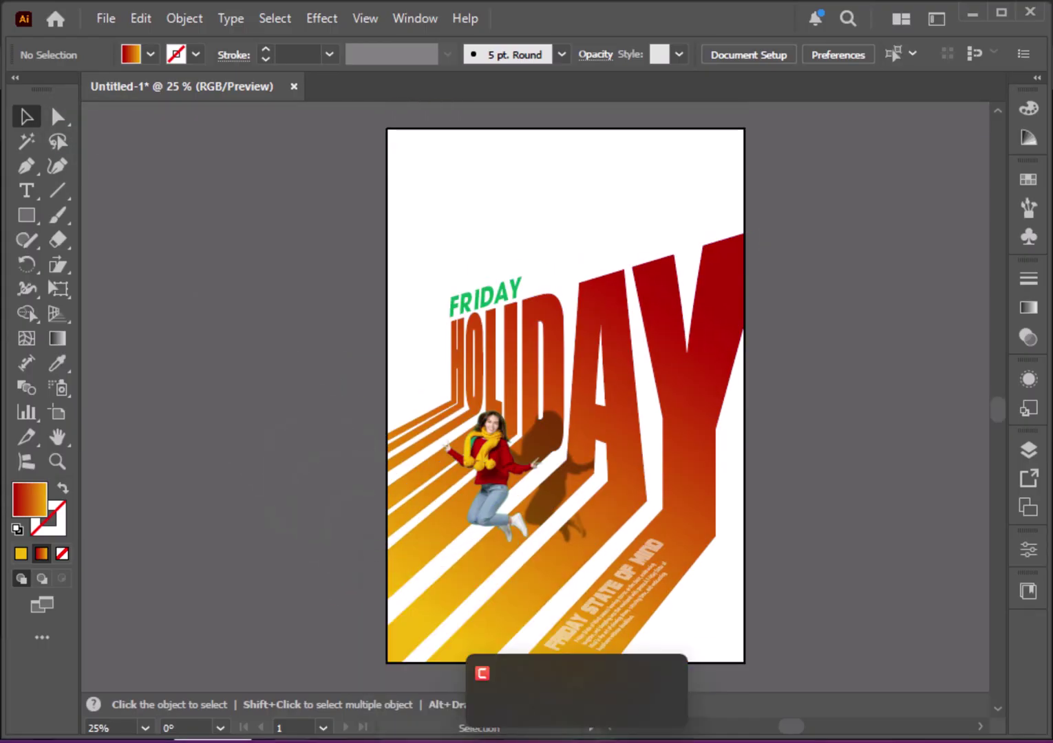
Step: Paste the black silhouette back and apply a Gaussian blur to it
key(ctrl+v)
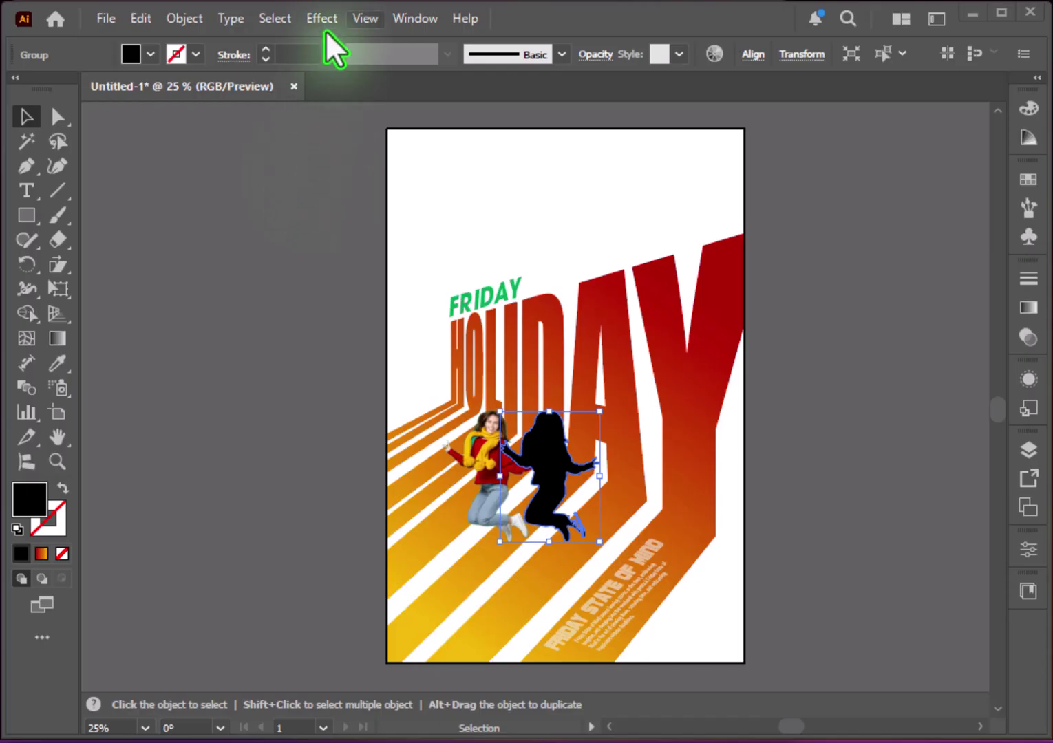
click(321, 18)
click(599, 365)
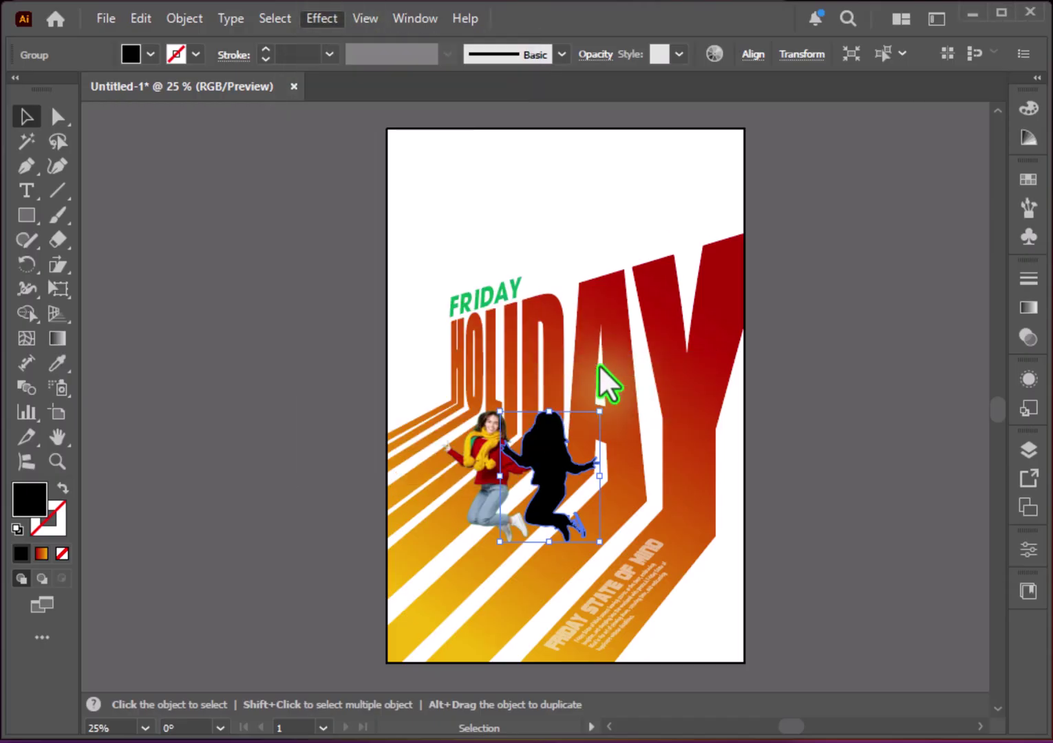
click(766, 404)
Step: Move the silhouette inside the isolated HOLIDAY lettering group with Paste in Front
right_click(552, 464)
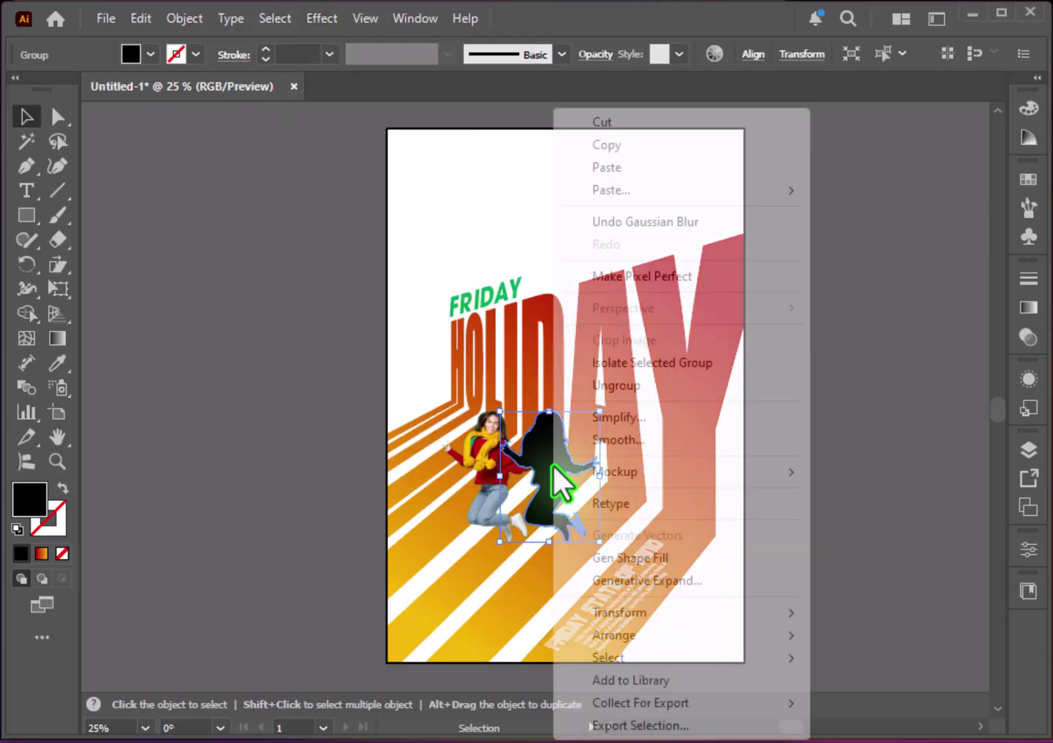
click(604, 125)
double_click(626, 317)
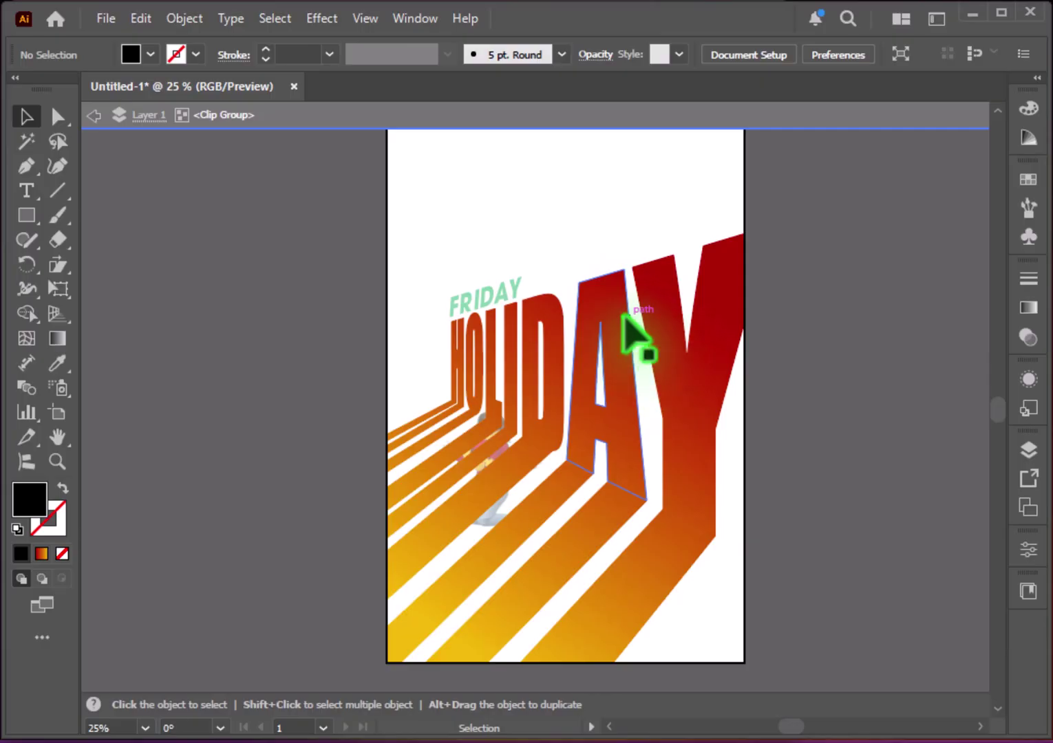
click(141, 18)
click(215, 162)
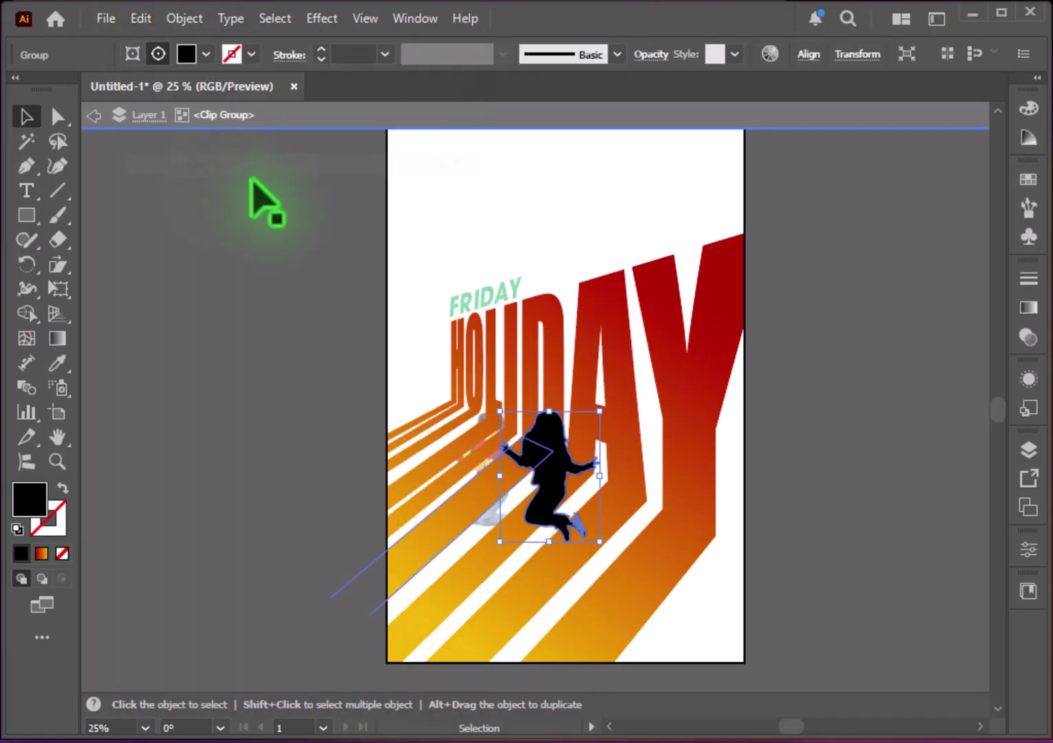
Step: Duplicate the extruded HOLIDAY lettering in front of itself with Copy and Paste in Front
click(612, 354)
click(141, 18)
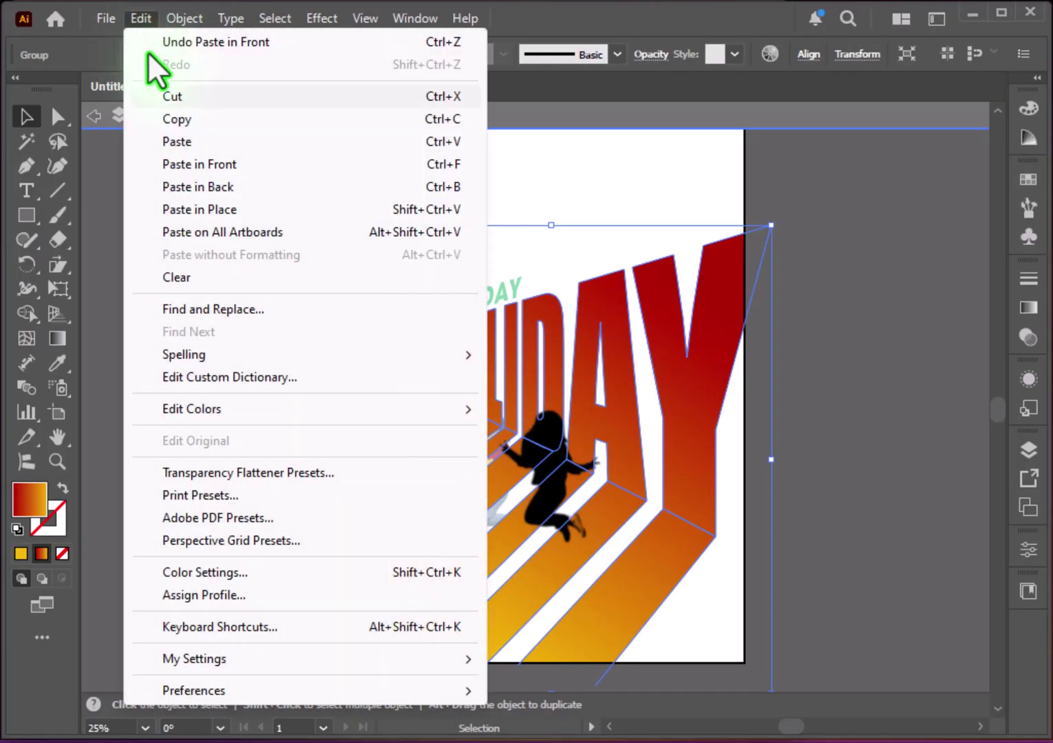
click(174, 119)
click(141, 18)
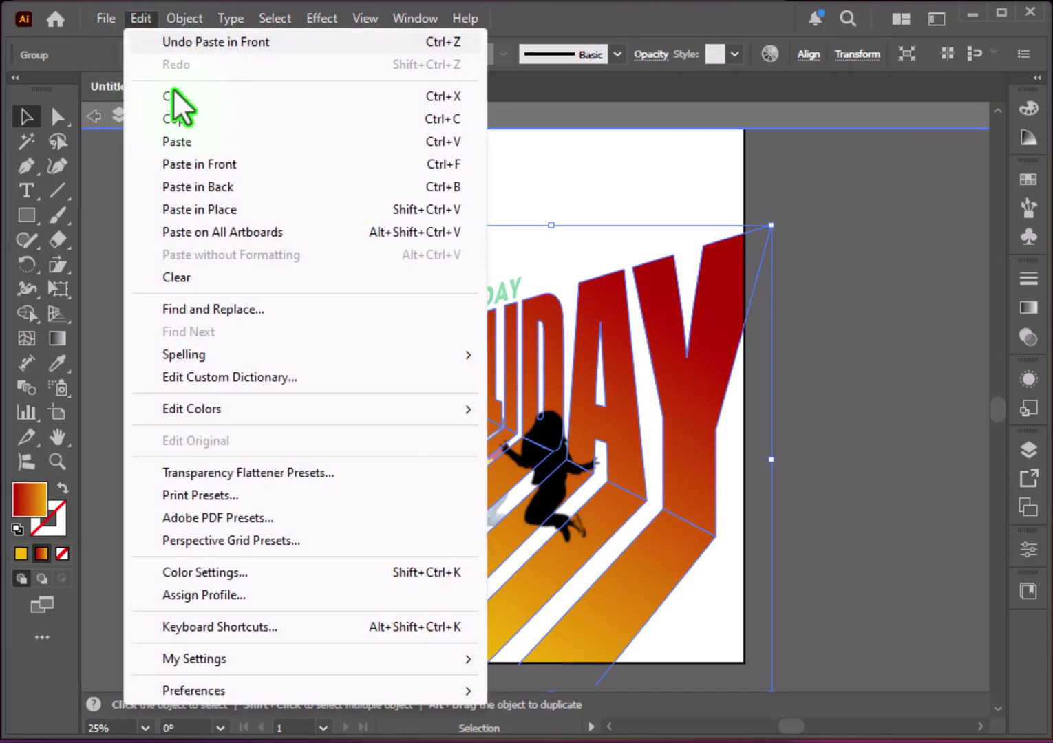
click(209, 162)
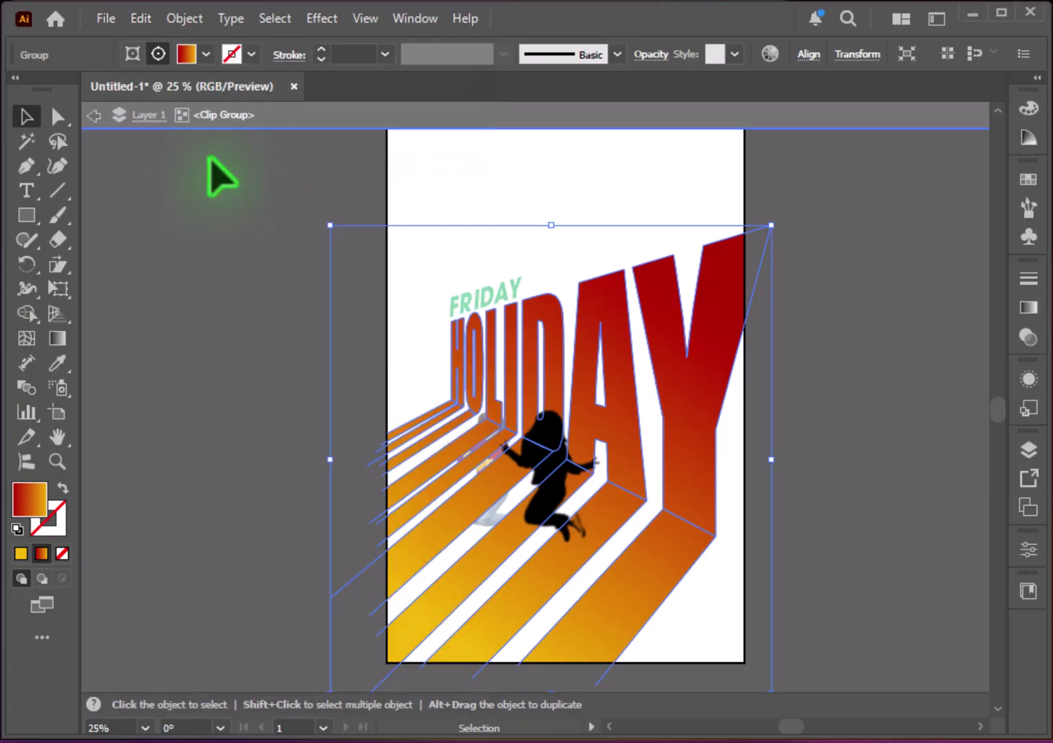
Step: Unite the duplicated lettering with Pathfinder and make it a compound path
click(414, 20)
click(447, 623)
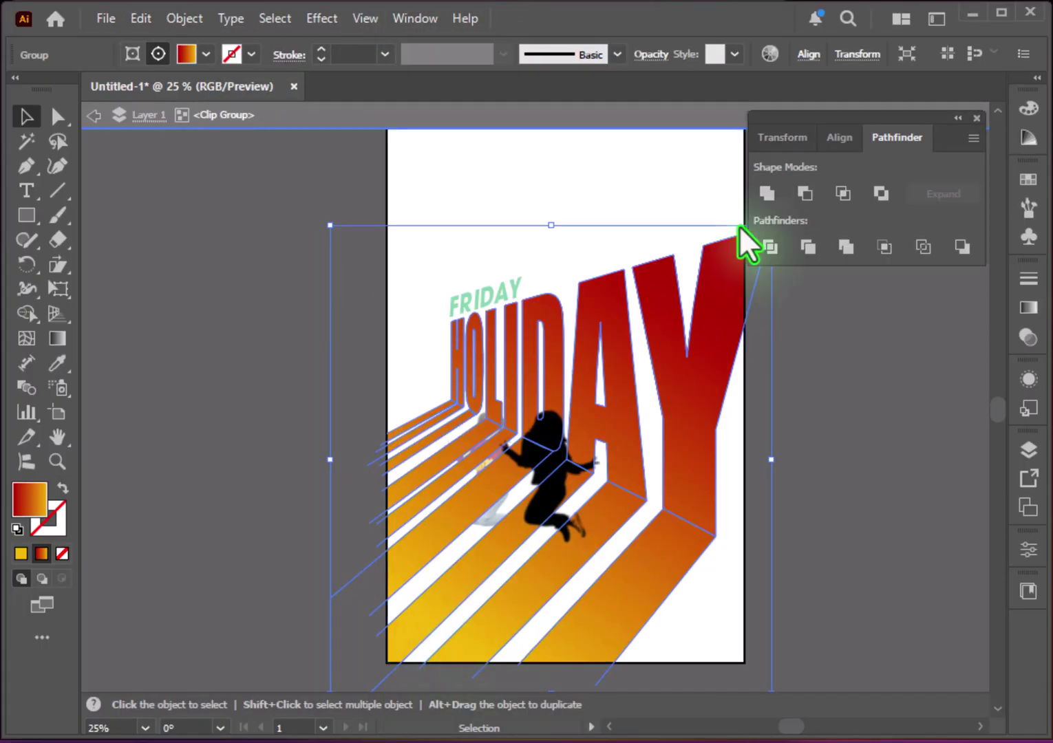
click(768, 192)
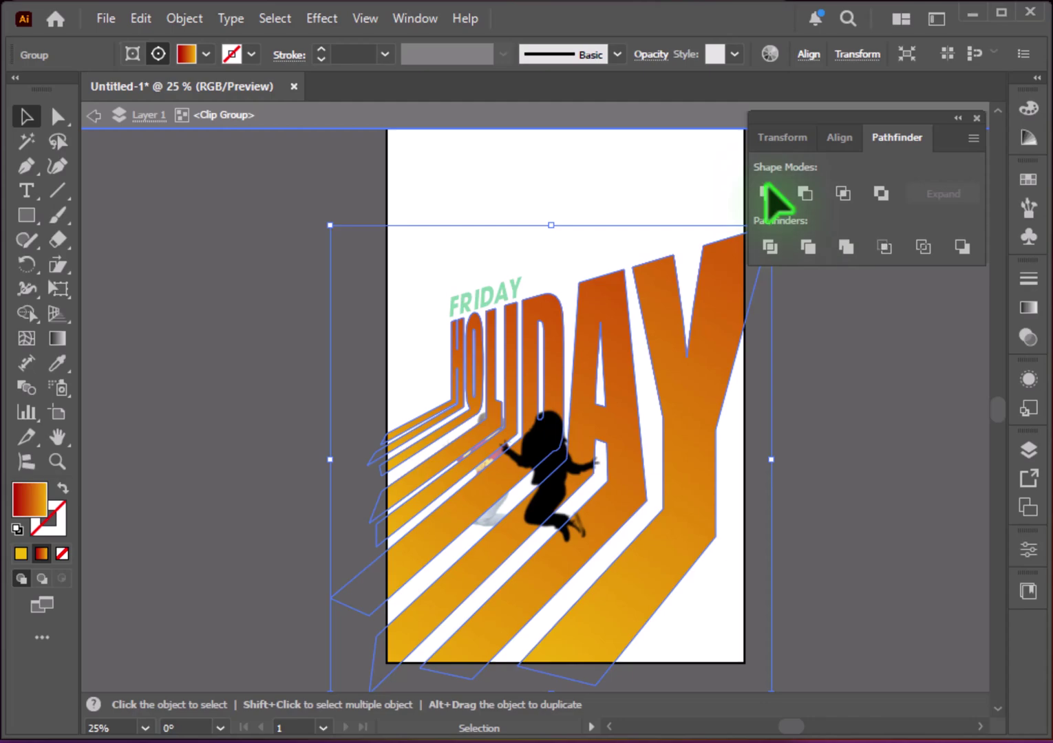
click(977, 117)
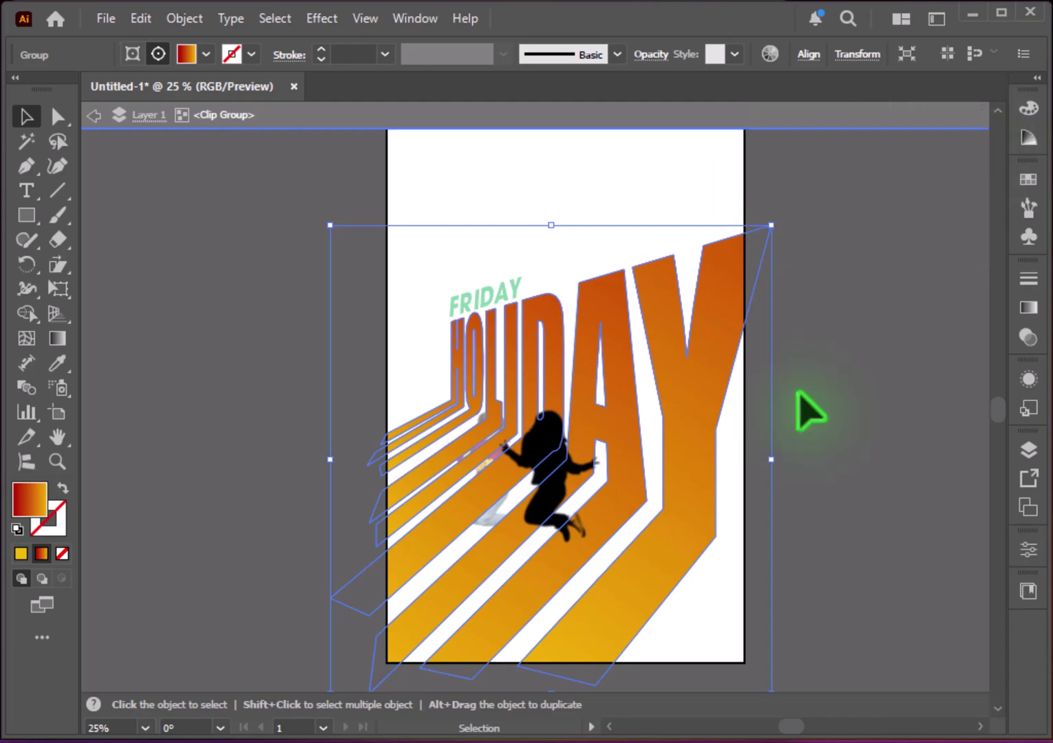
click(182, 18)
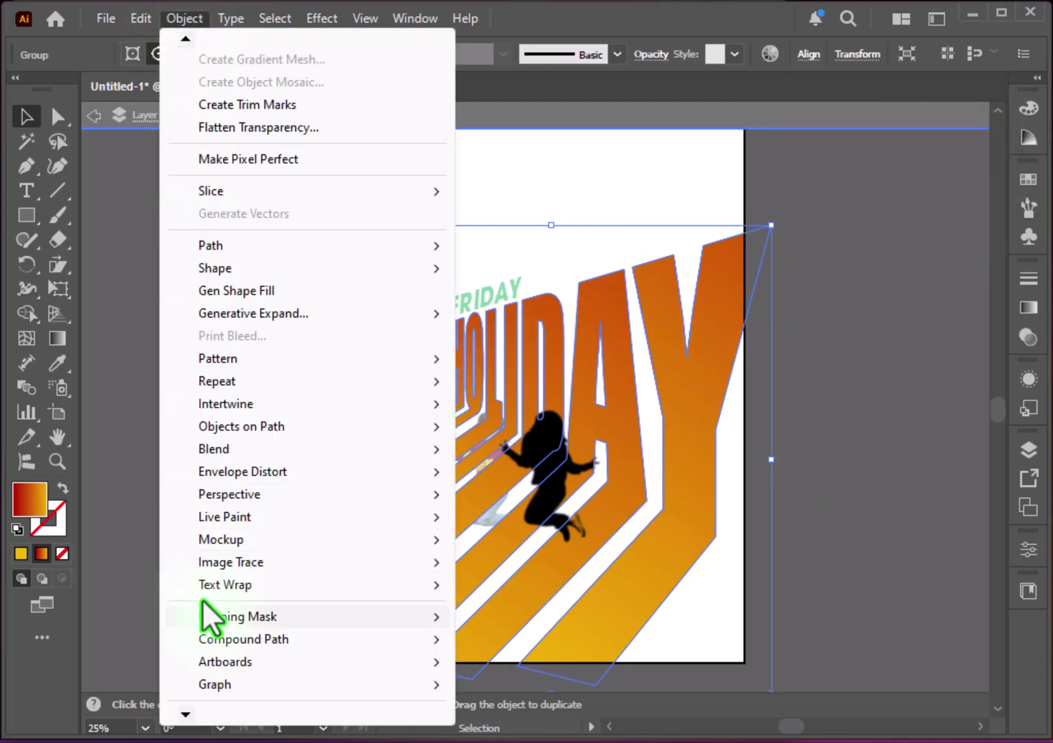
click(512, 636)
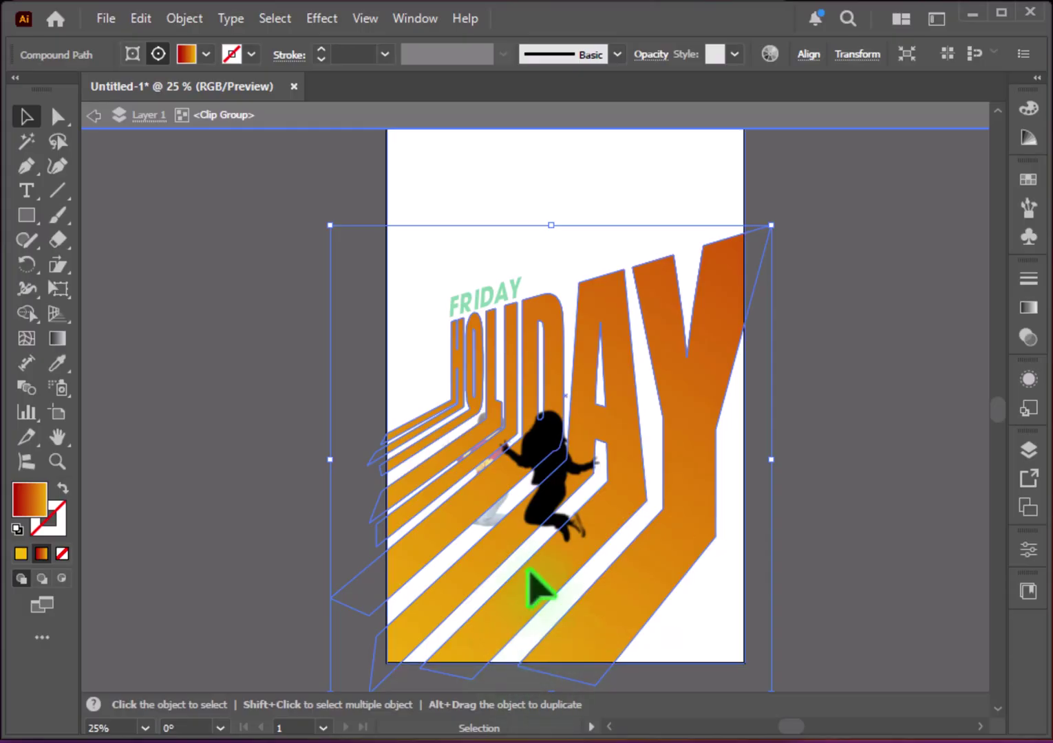
Step: Send the silhouette to back and clip it with the merged lettering shape
right_click(559, 459)
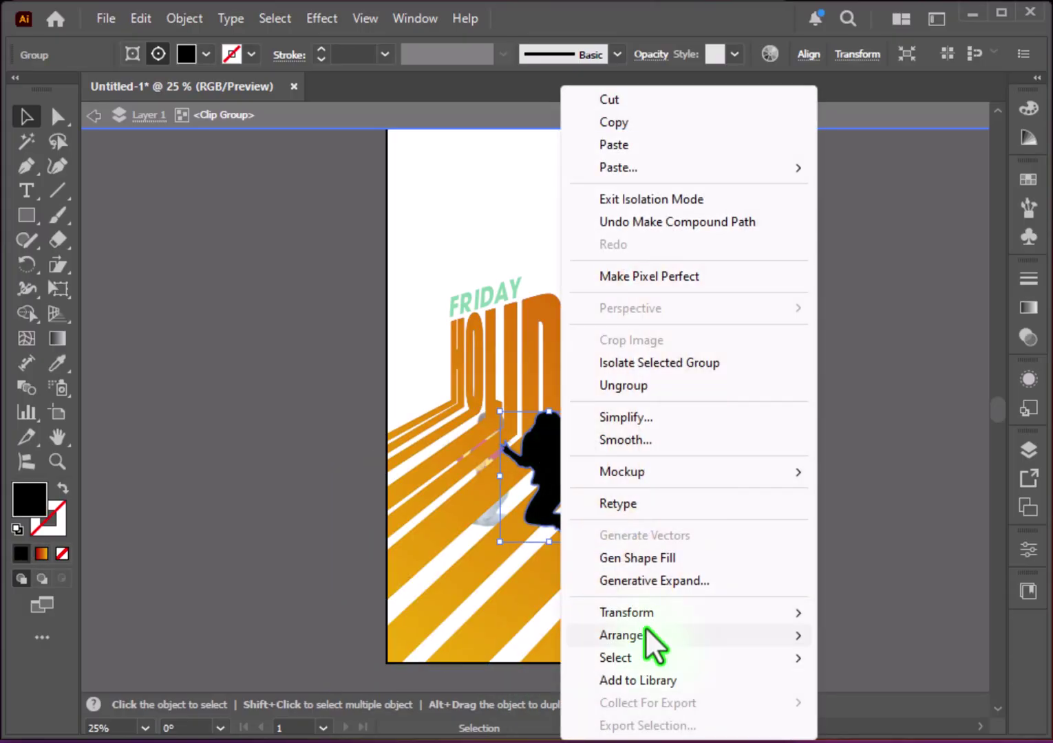
click(374, 700)
shift+click(615, 378)
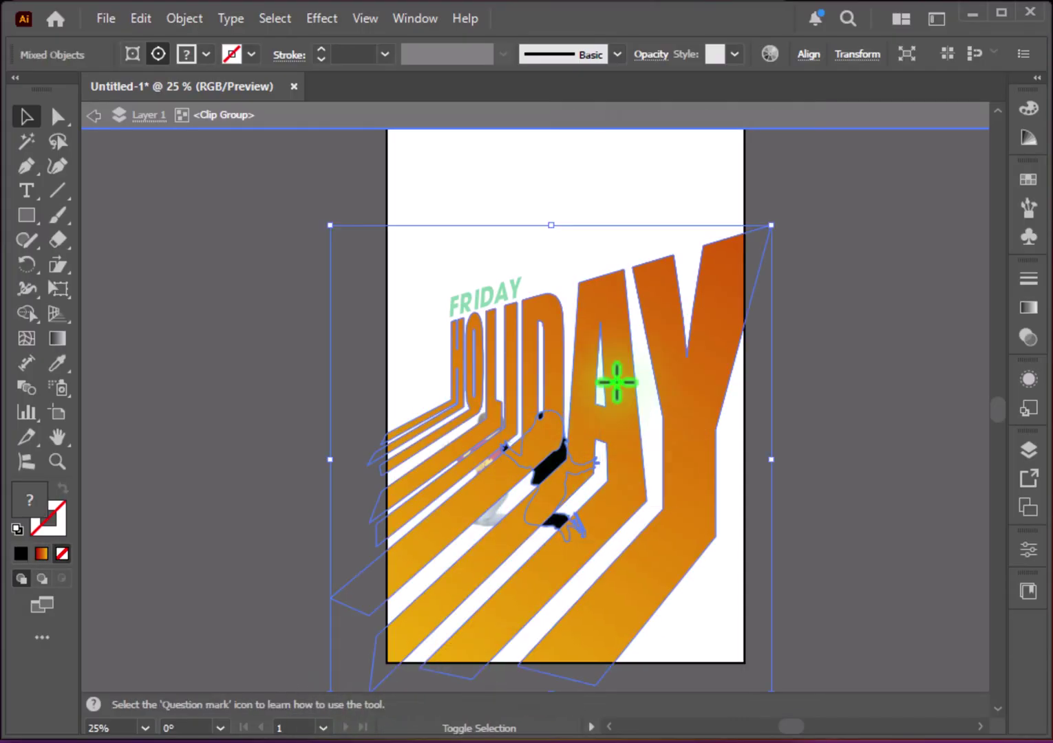
right_click(615, 382)
click(704, 480)
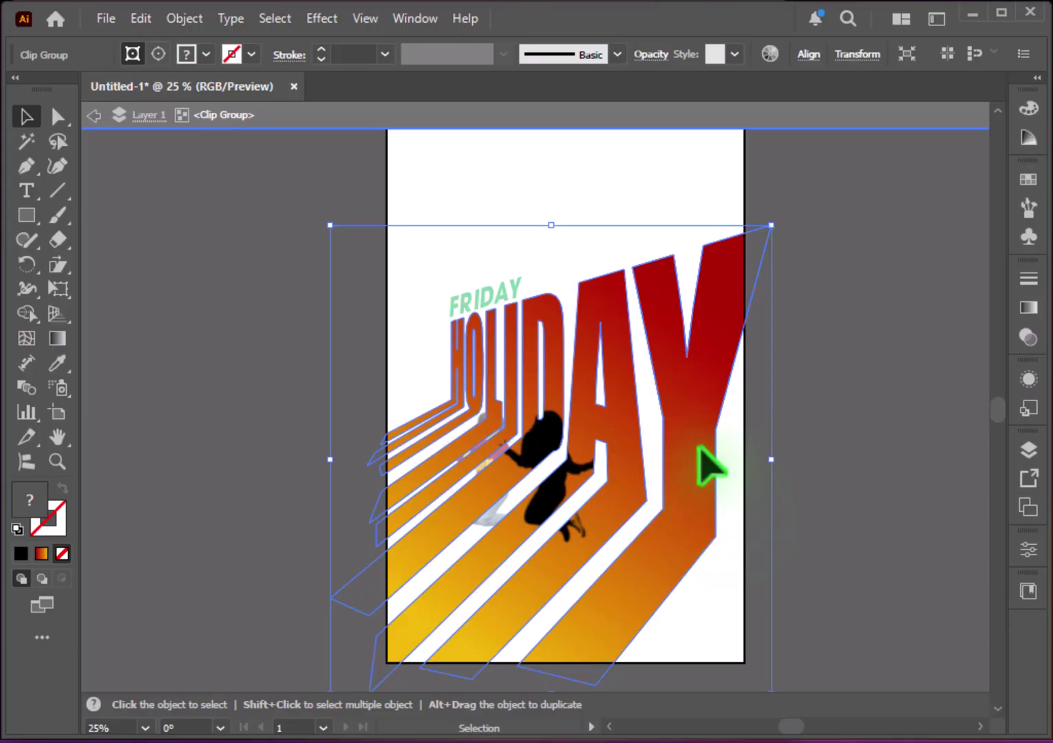
click(640, 59)
Step: Set the clip group to 42% opacity and nudge the silhouette shadow up and right
click(639, 88)
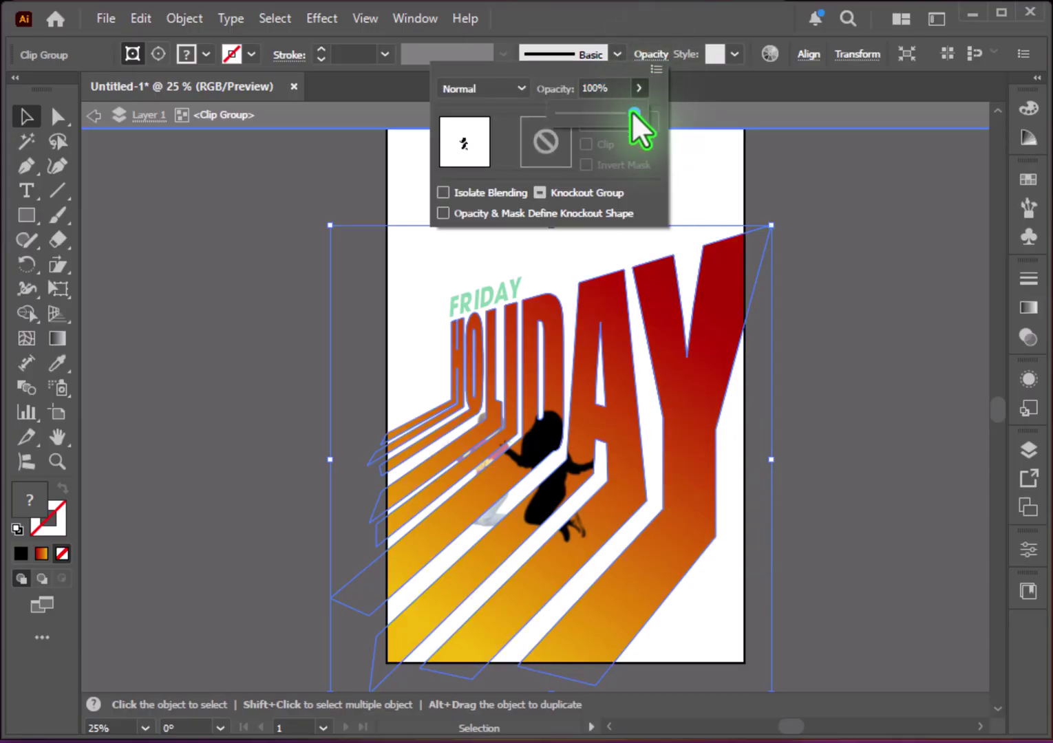
drag(631, 111, 587, 100)
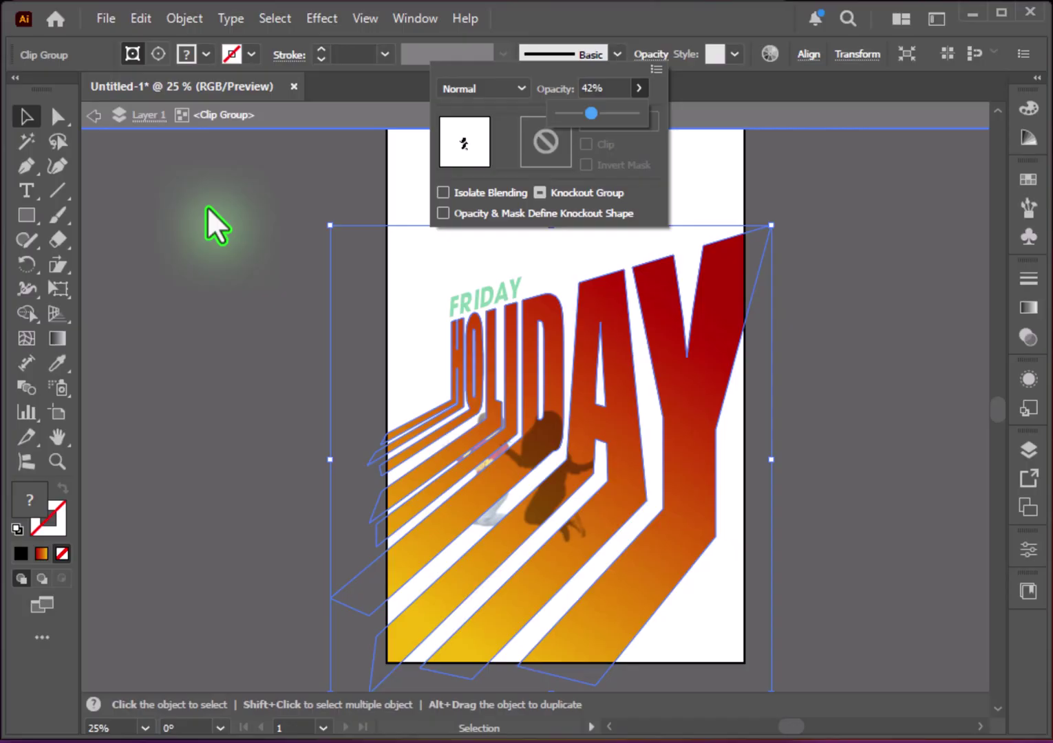
double_click(540, 446)
click(545, 443)
drag(544, 444, 572, 429)
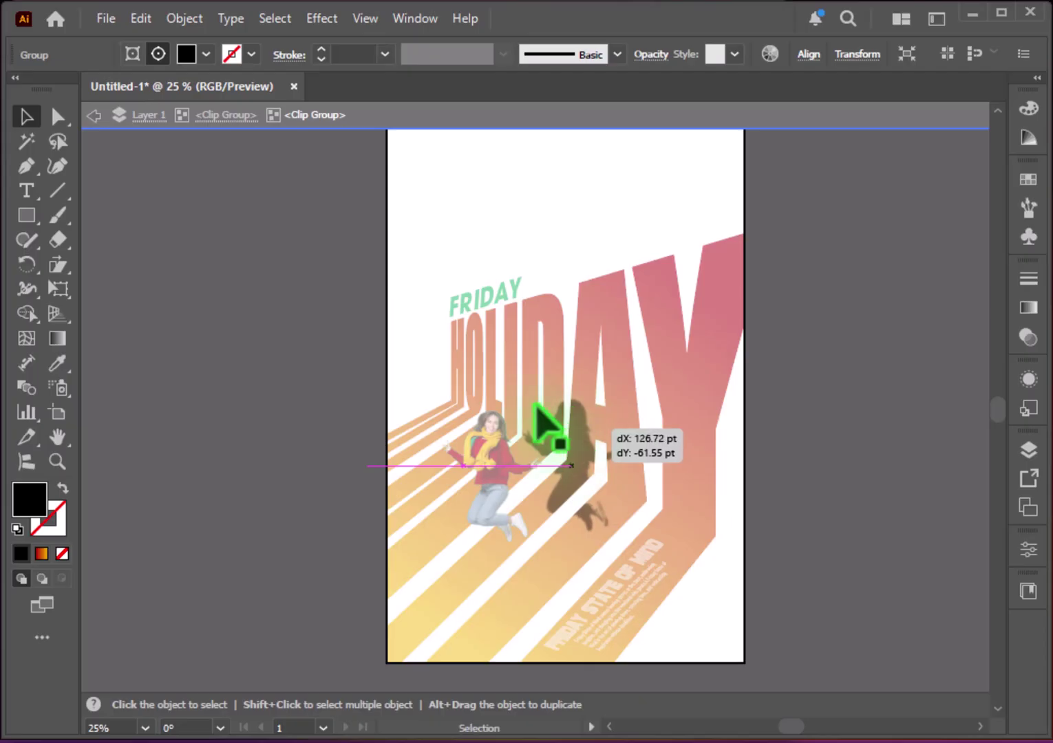
click(94, 115)
Step: Shift the jumping girl photo about 80 pt right and zoom out to the whole poster
click(93, 116)
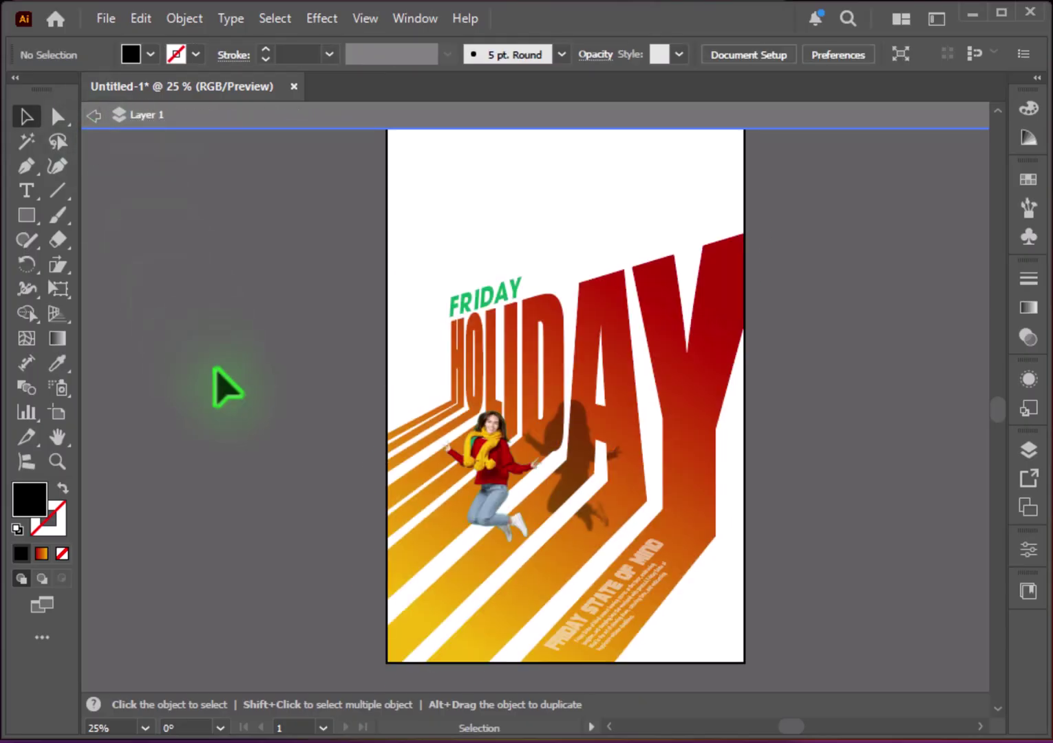
drag(500, 570, 514, 508)
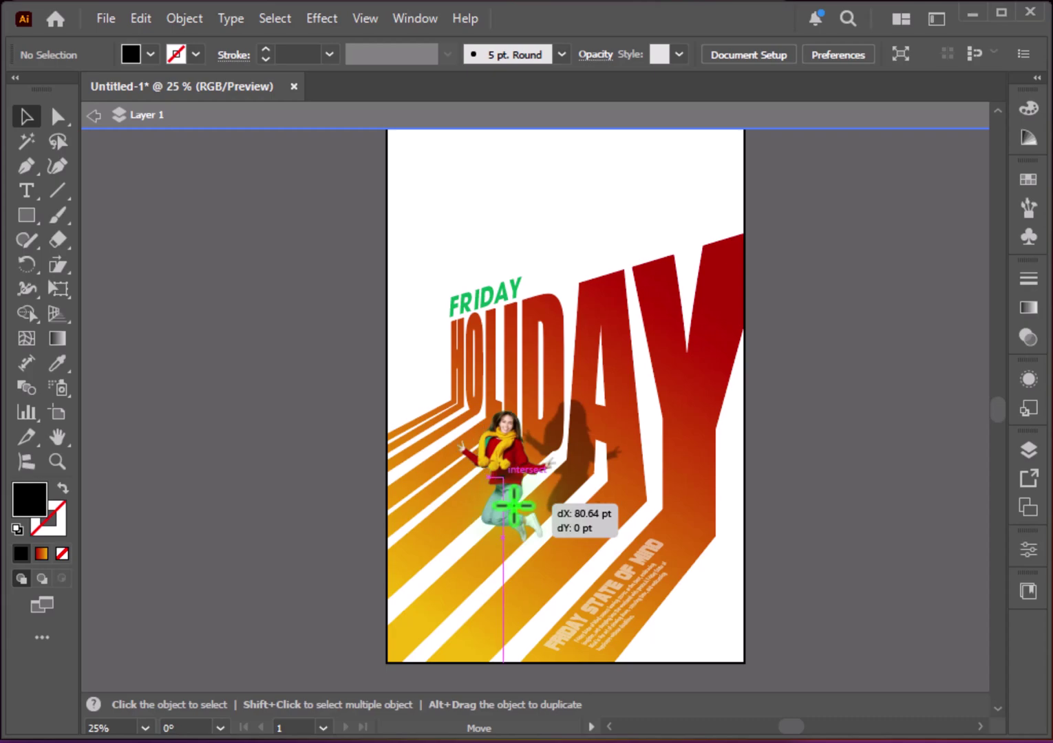
click(846, 461)
scroll(847, 467, up, 2)
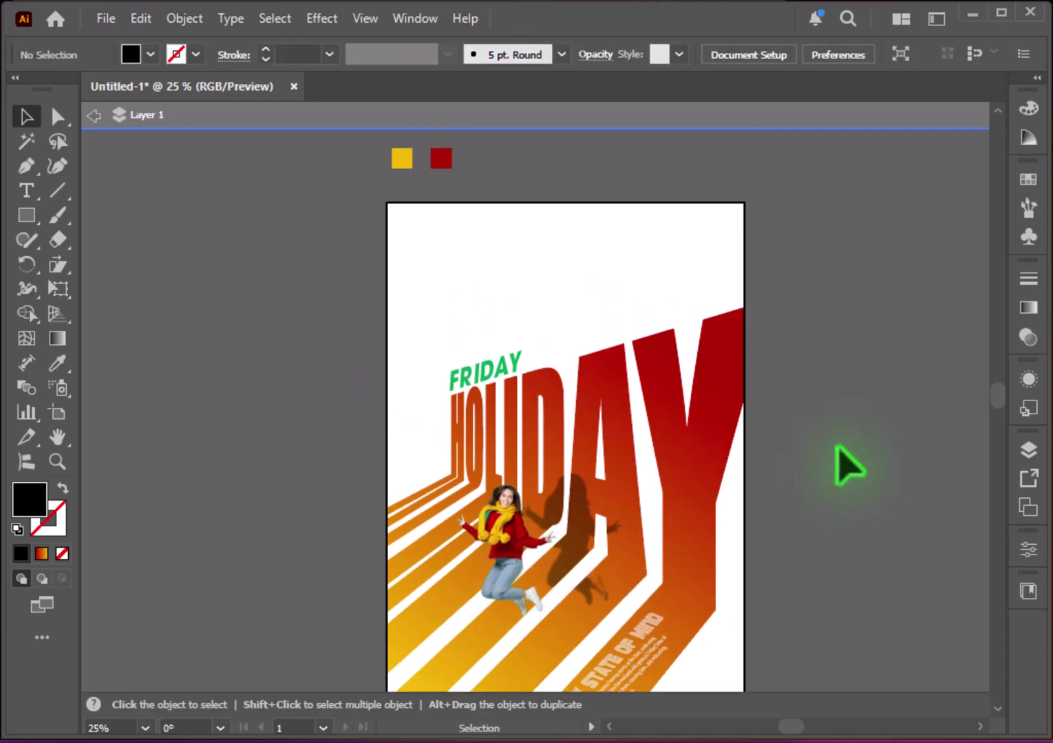
scroll(837, 447, up, 1)
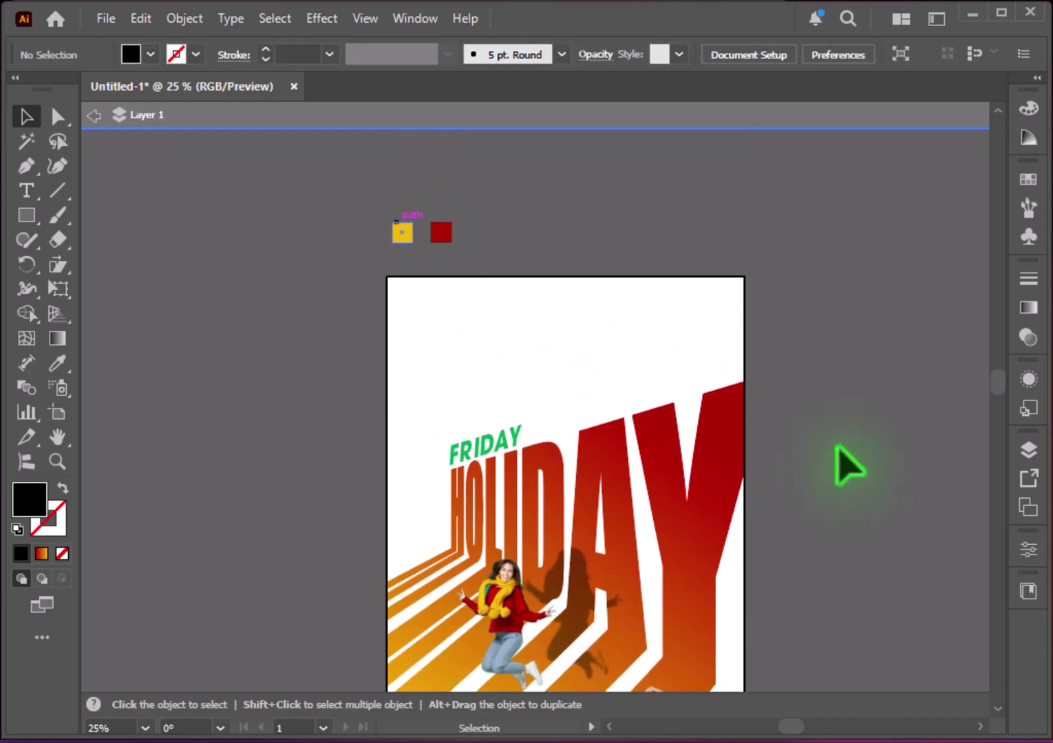
click(94, 116)
scroll(137, 147, down, 3)
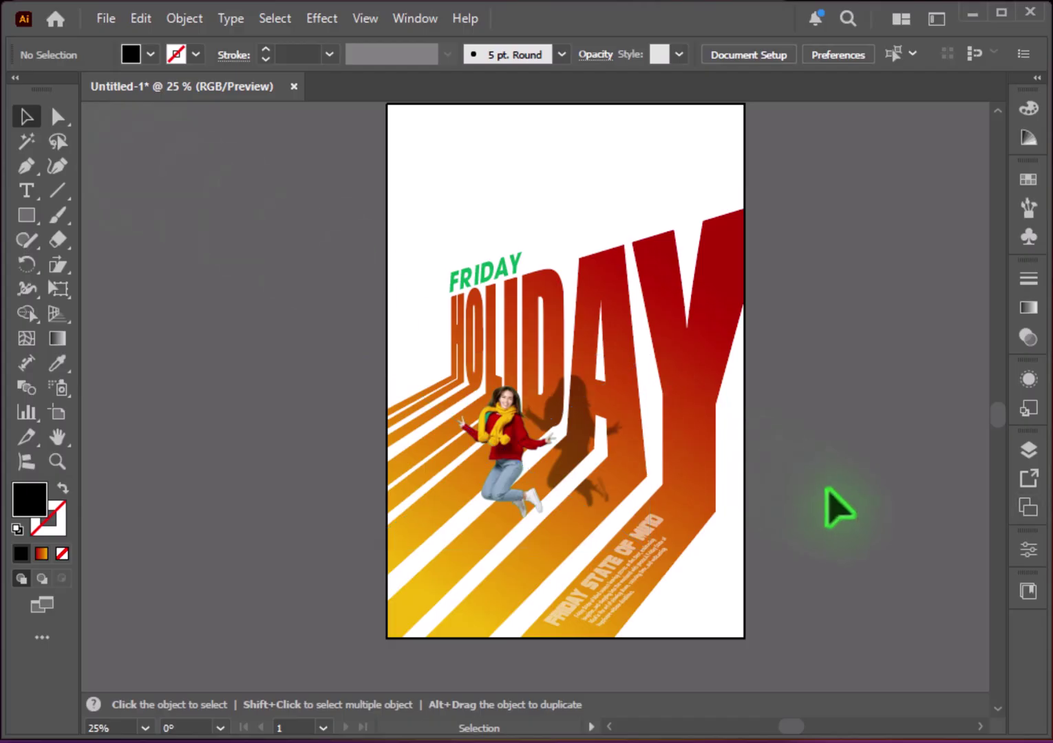
key(ctrl+minus)
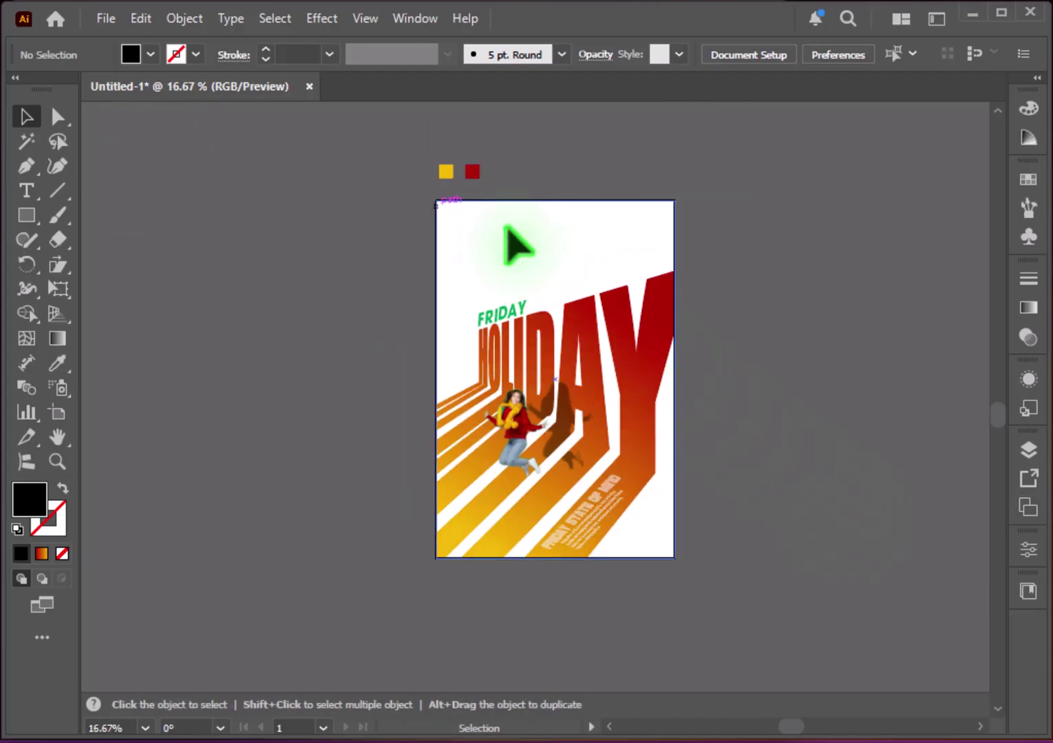
drag(416, 153, 501, 205)
click(504, 199)
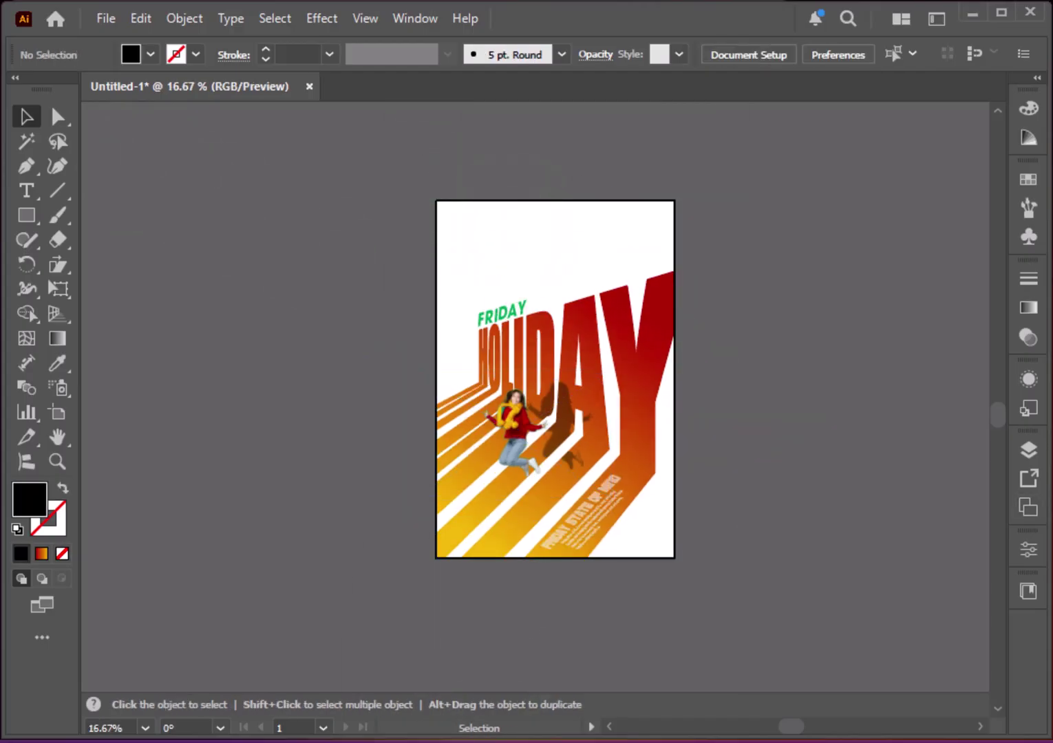
scroll(469, 163, up, 1)
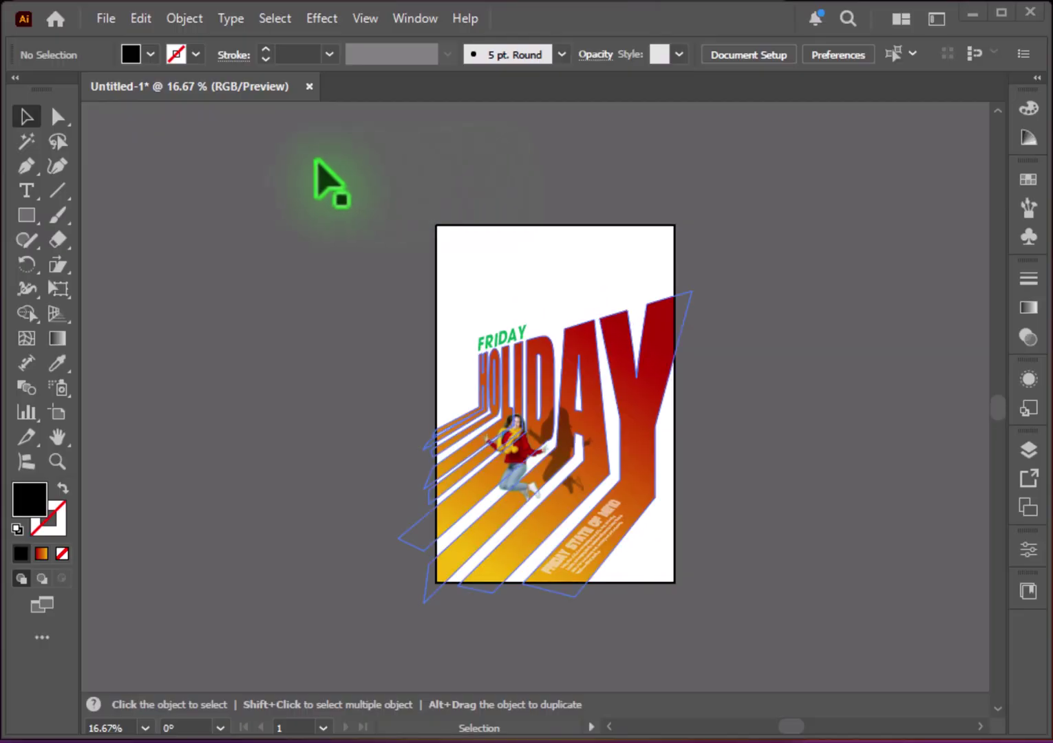
Step: Draw an artboard-sized rectangle and give it a gradient fill
click(23, 210)
click(103, 215)
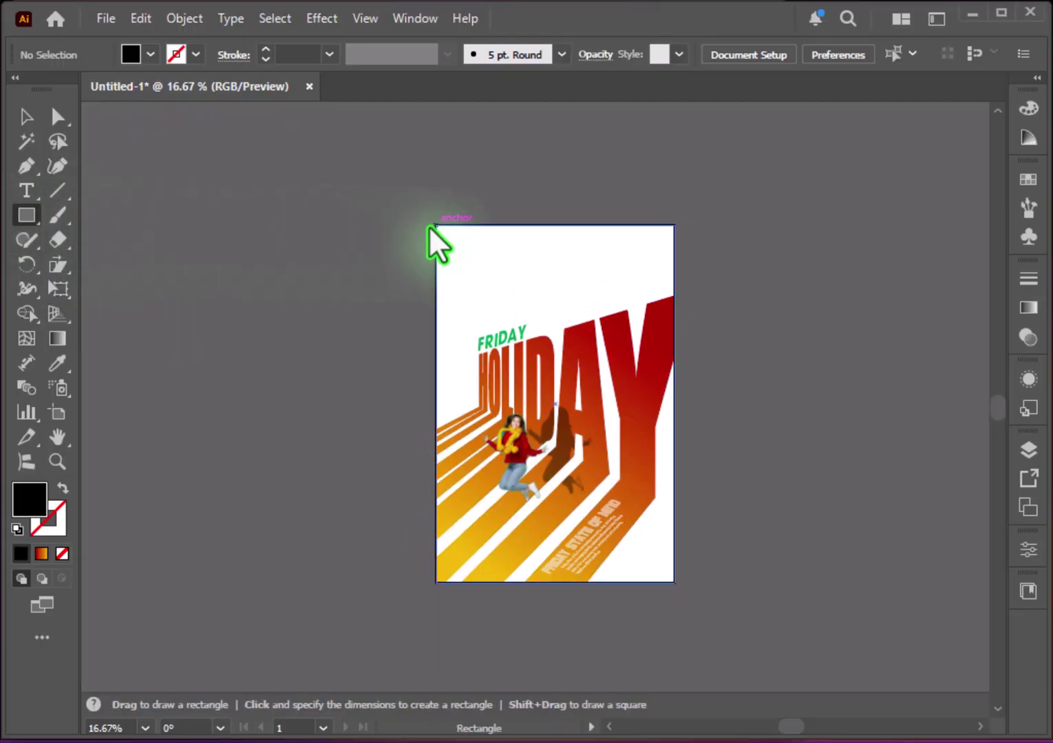
drag(436, 225, 677, 583)
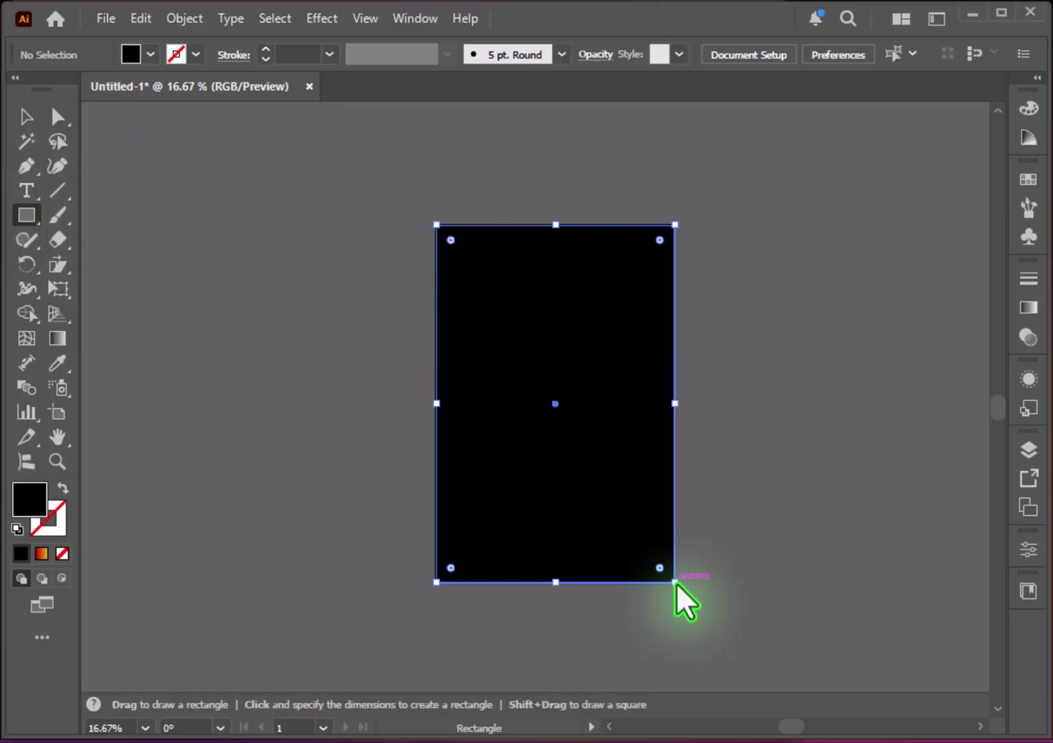
click(1028, 308)
click(885, 432)
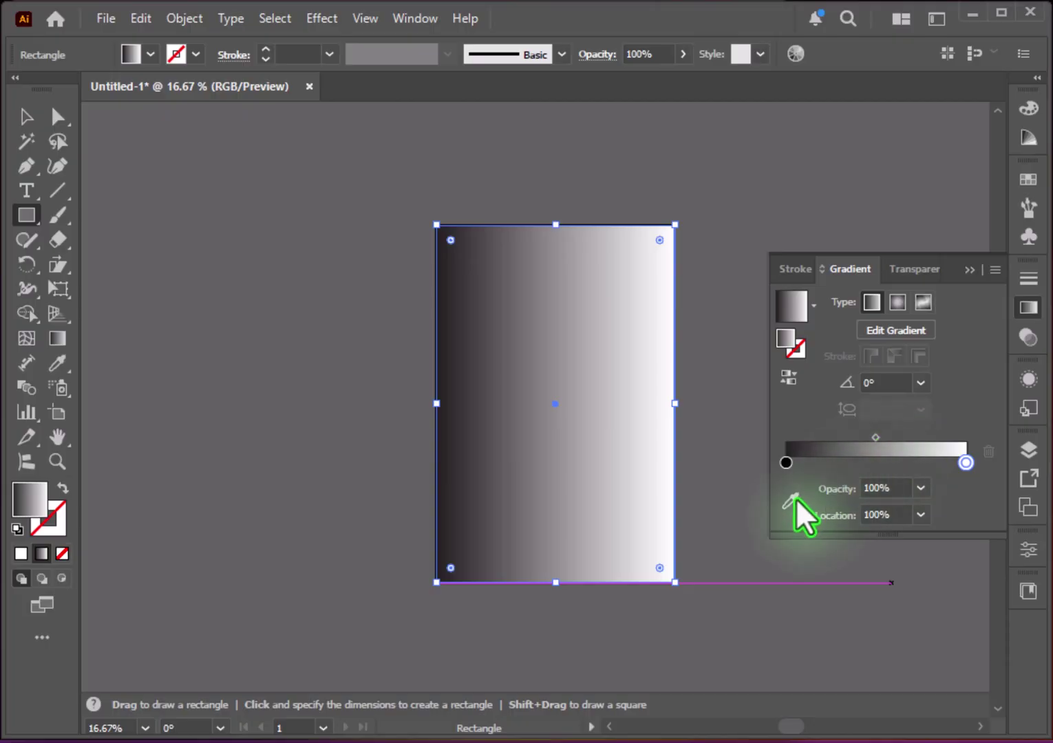
click(790, 475)
Step: Set the gradient stops to grey and light grey, angled diagonally from the top right
double_click(786, 438)
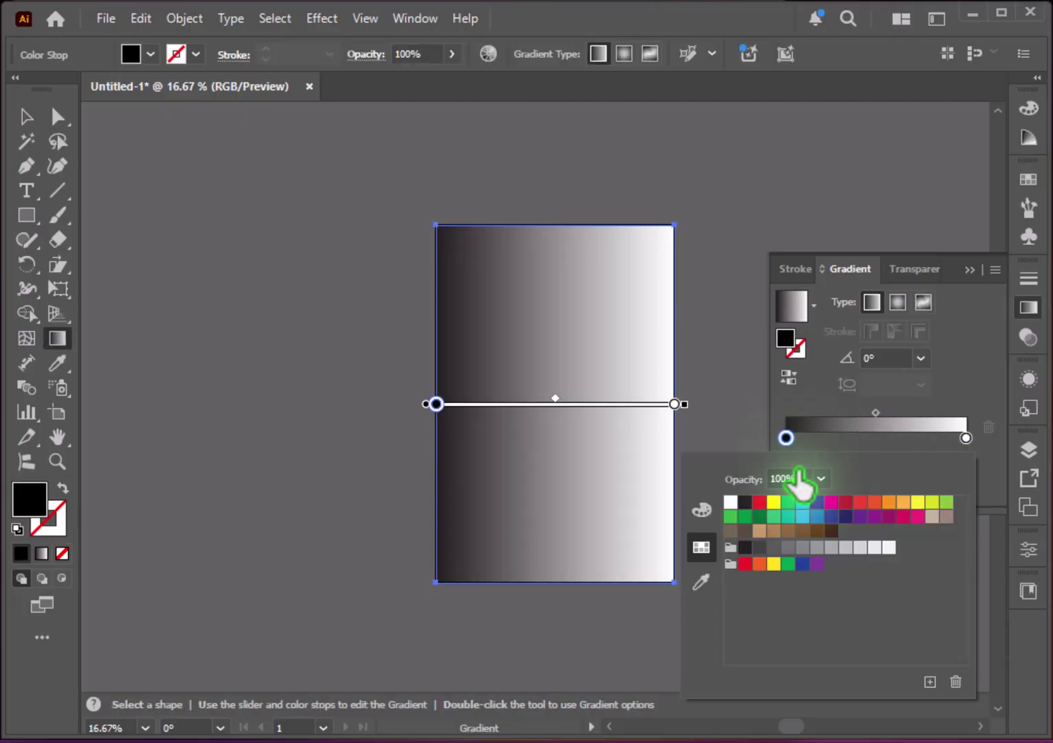
click(817, 547)
click(964, 438)
double_click(965, 438)
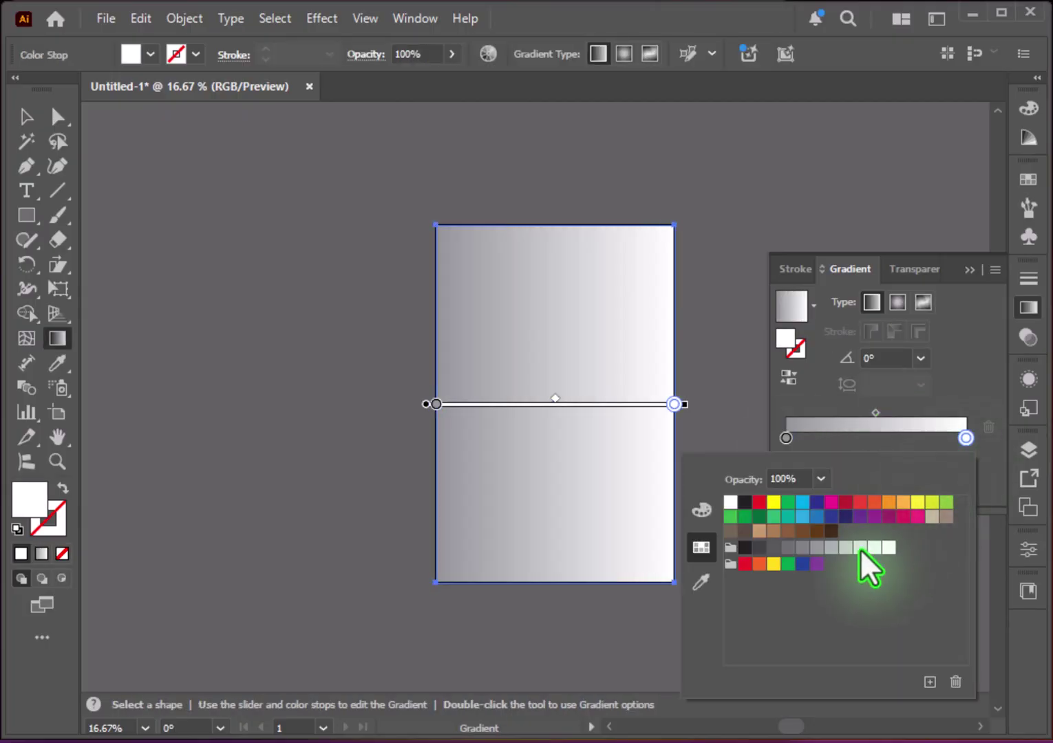
click(860, 547)
click(633, 265)
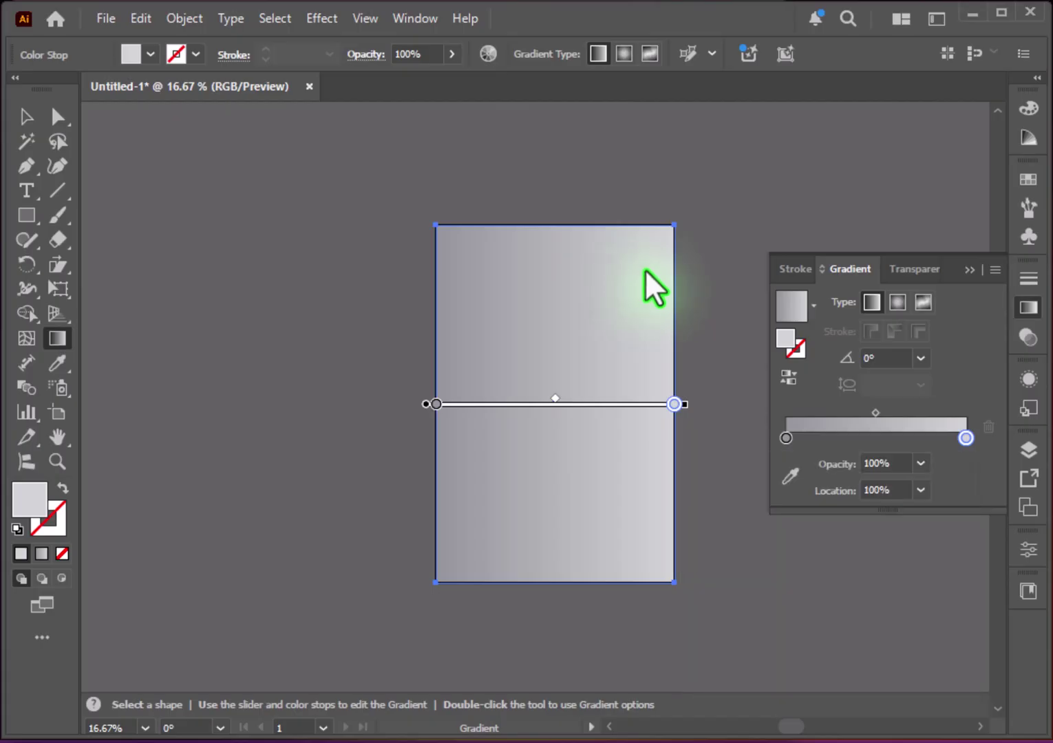
drag(635, 263, 547, 421)
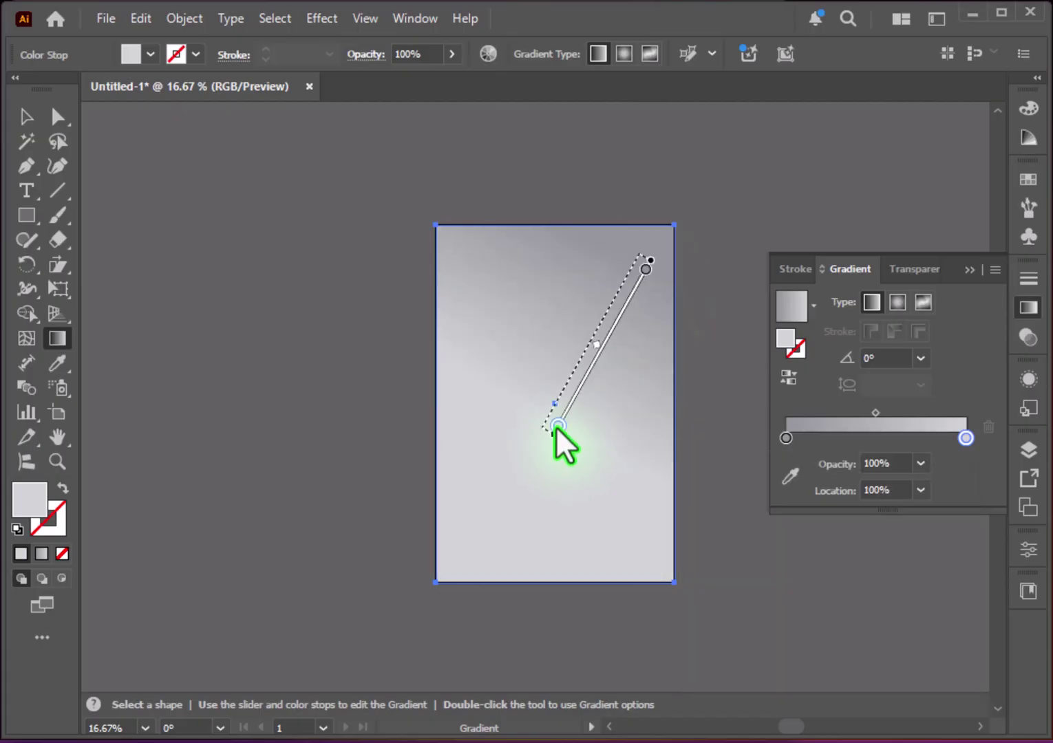
click(1028, 308)
Step: Send the gradient rectangle to the back behind the poster artwork
click(26, 117)
right_click(492, 317)
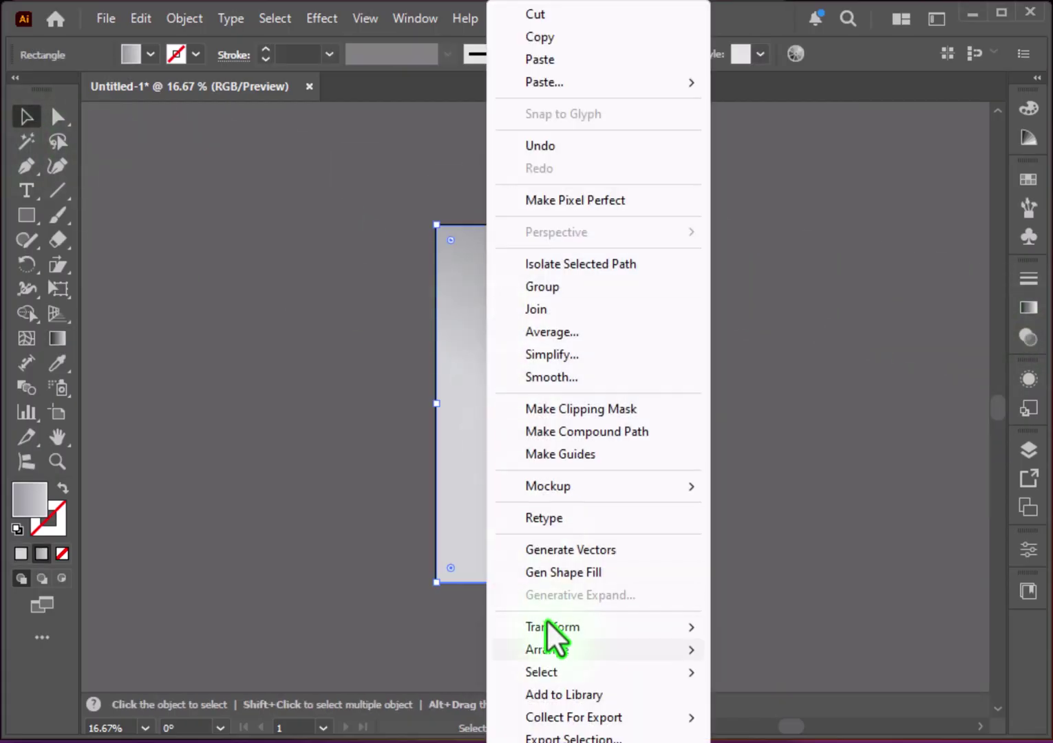
click(771, 716)
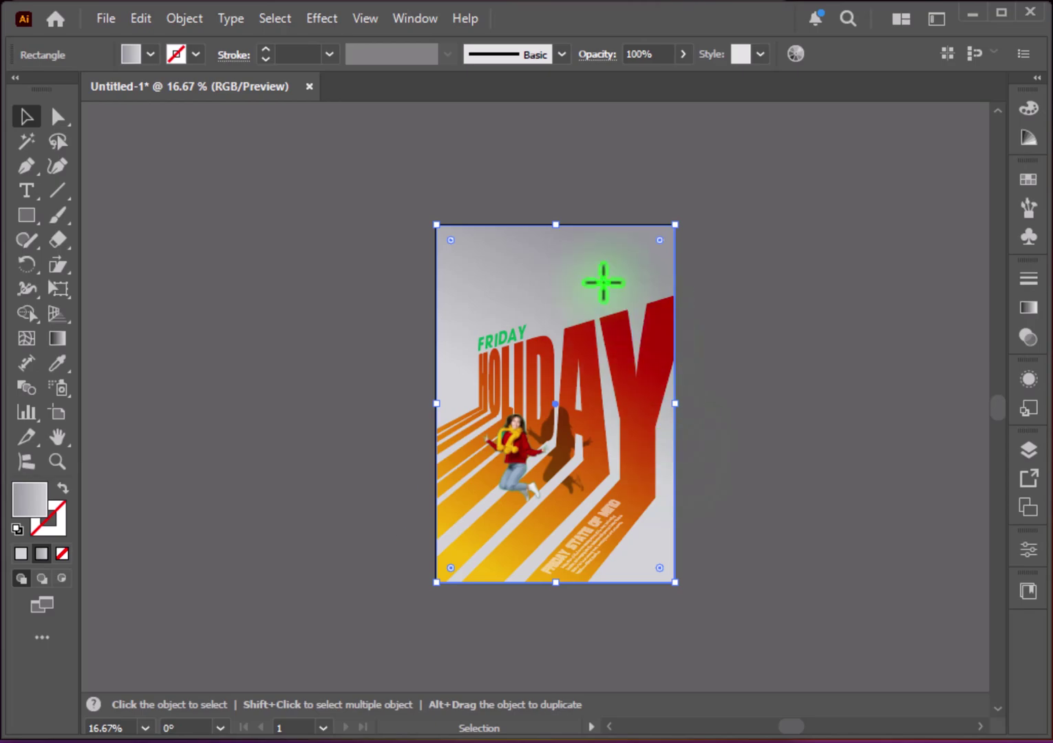
Step: Redraw the background gradient at a steeper angle of about -129°
click(1028, 307)
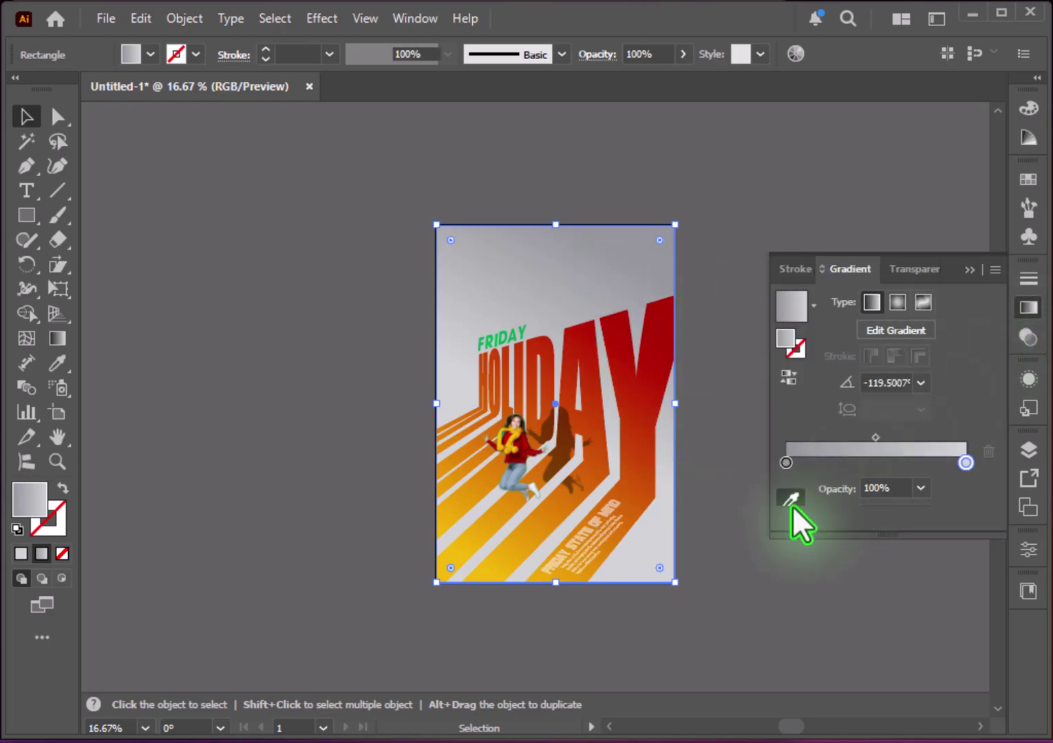
click(792, 475)
key(Escape)
drag(654, 275, 538, 414)
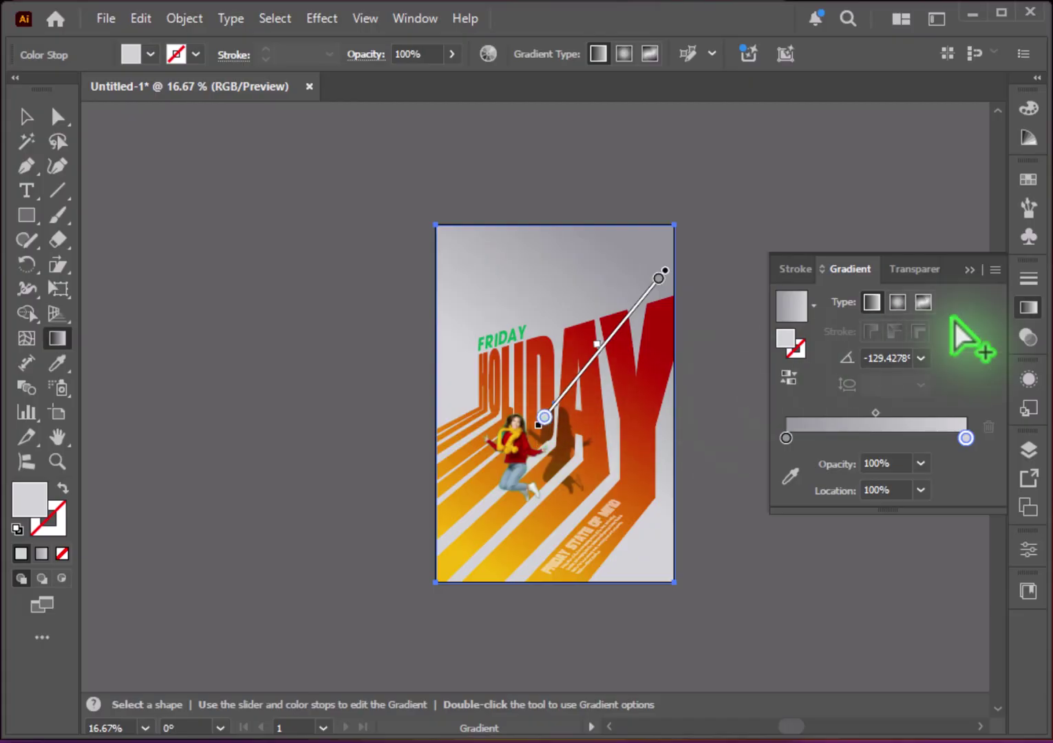
click(1028, 308)
click(27, 118)
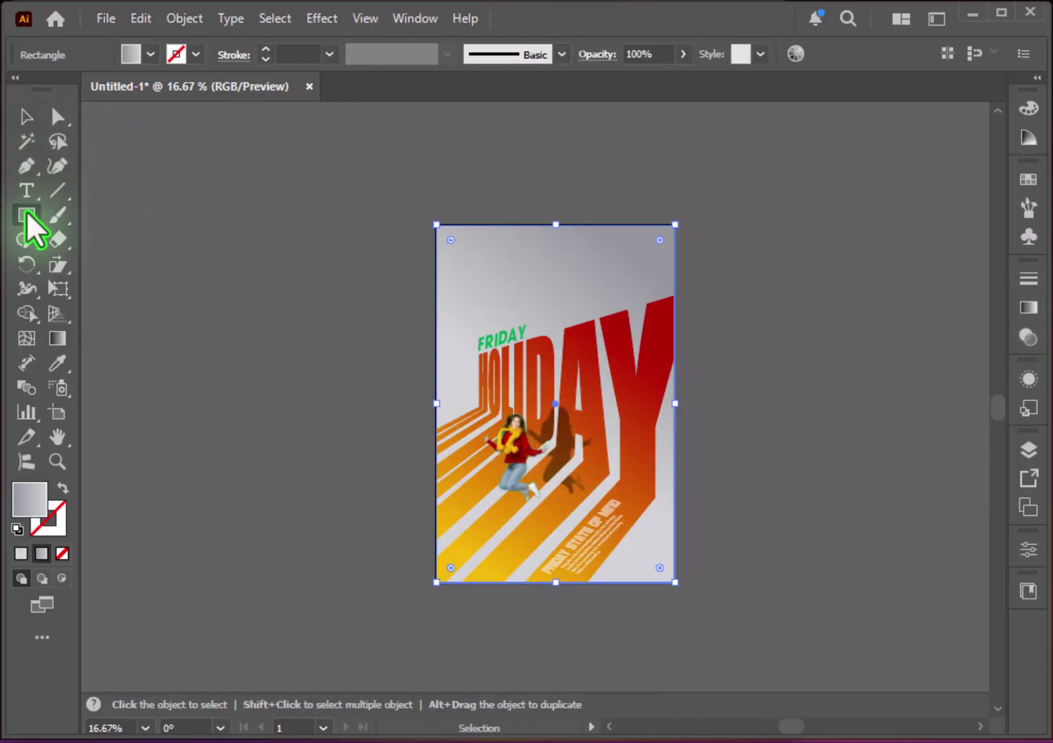
click(26, 119)
Step: Draw a new rectangle over the whole artboard and choose the Grain texture effect
click(186, 299)
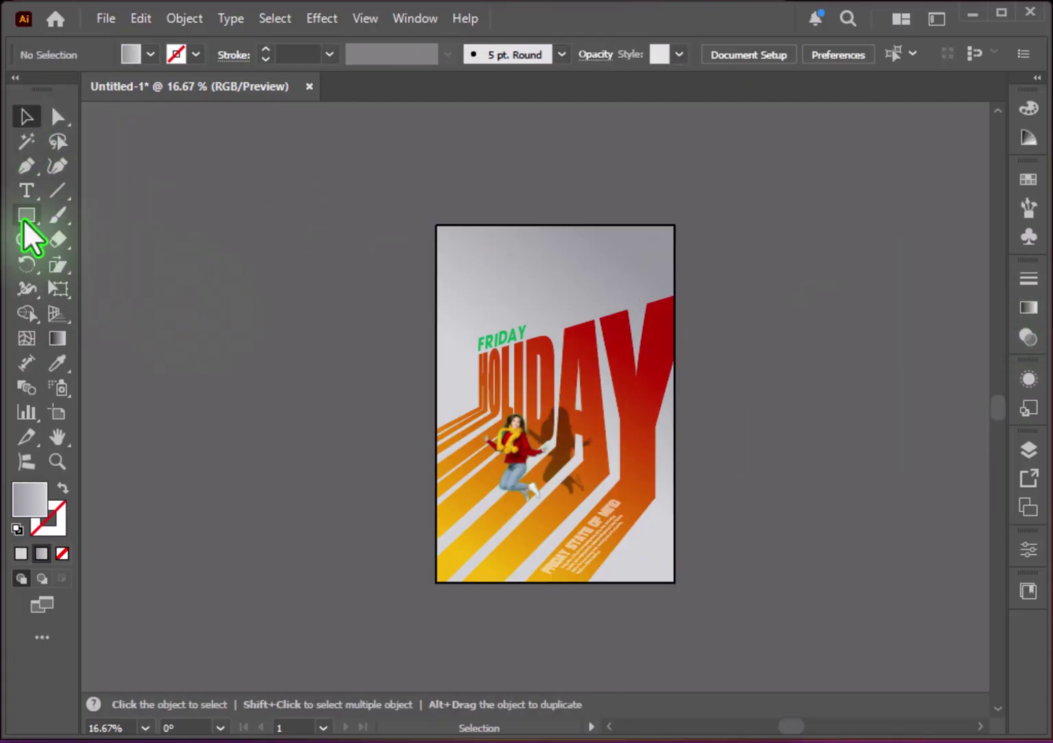
click(26, 215)
drag(436, 225, 675, 582)
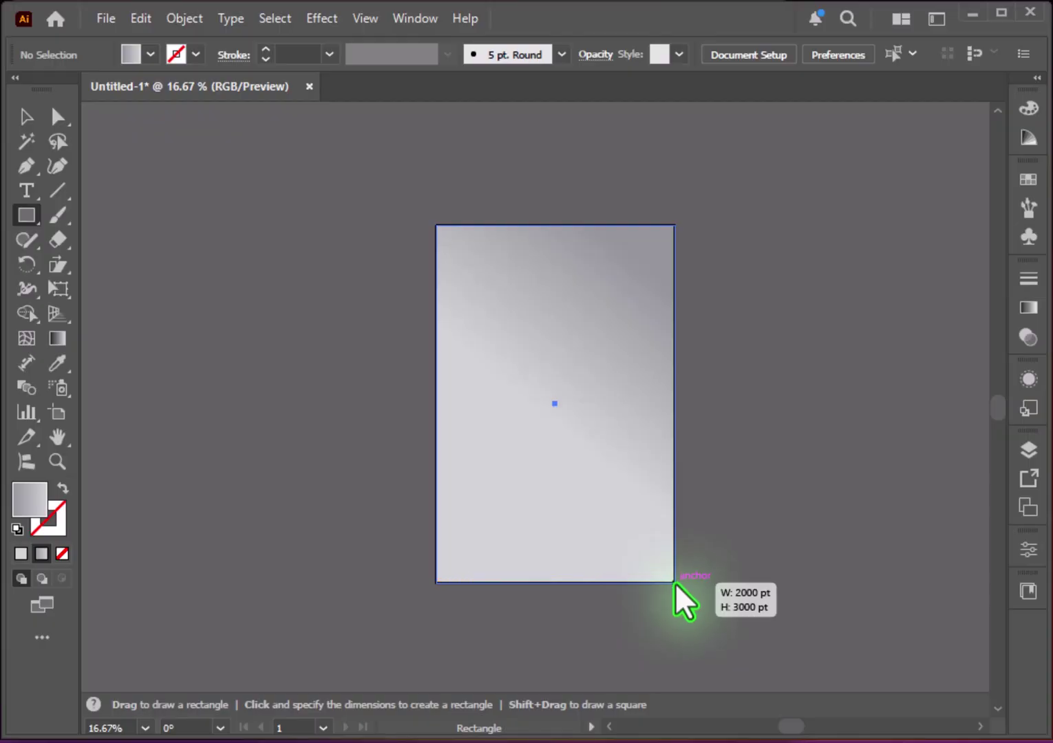
click(319, 18)
mouse_move(345, 444)
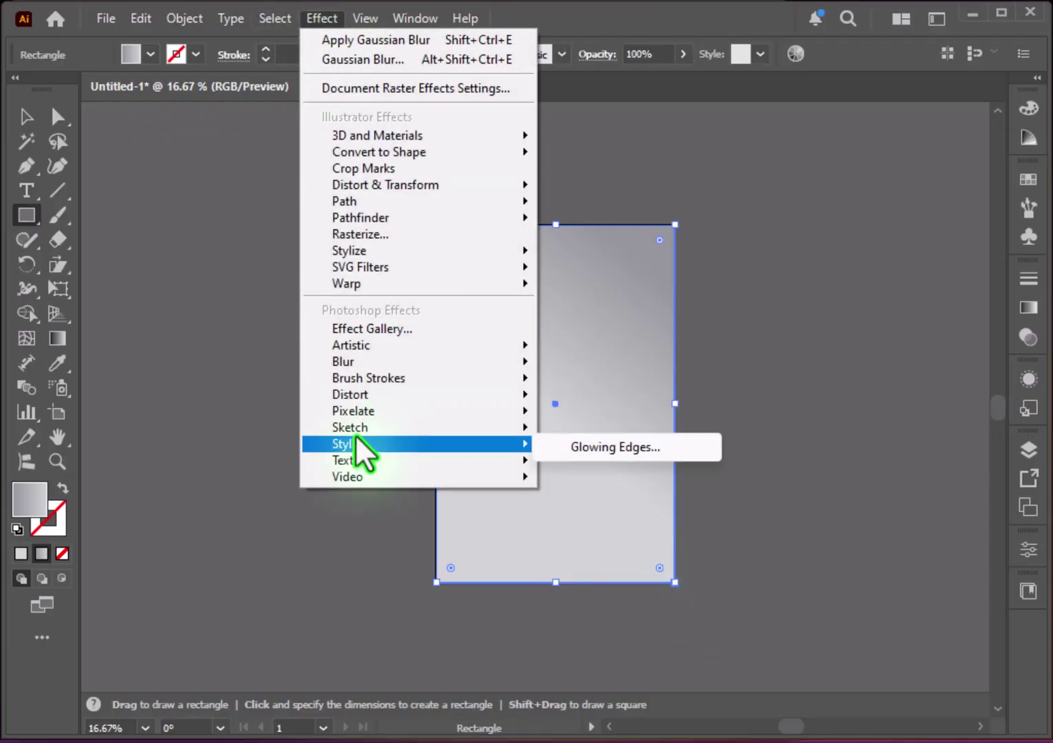
click(590, 485)
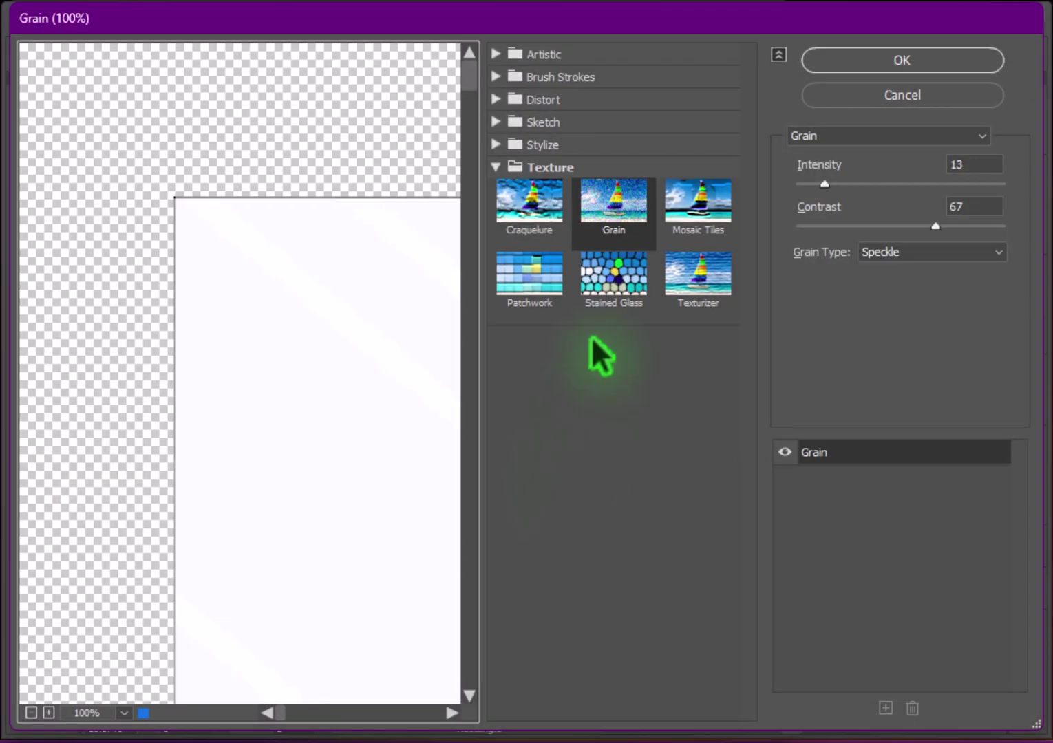
click(625, 212)
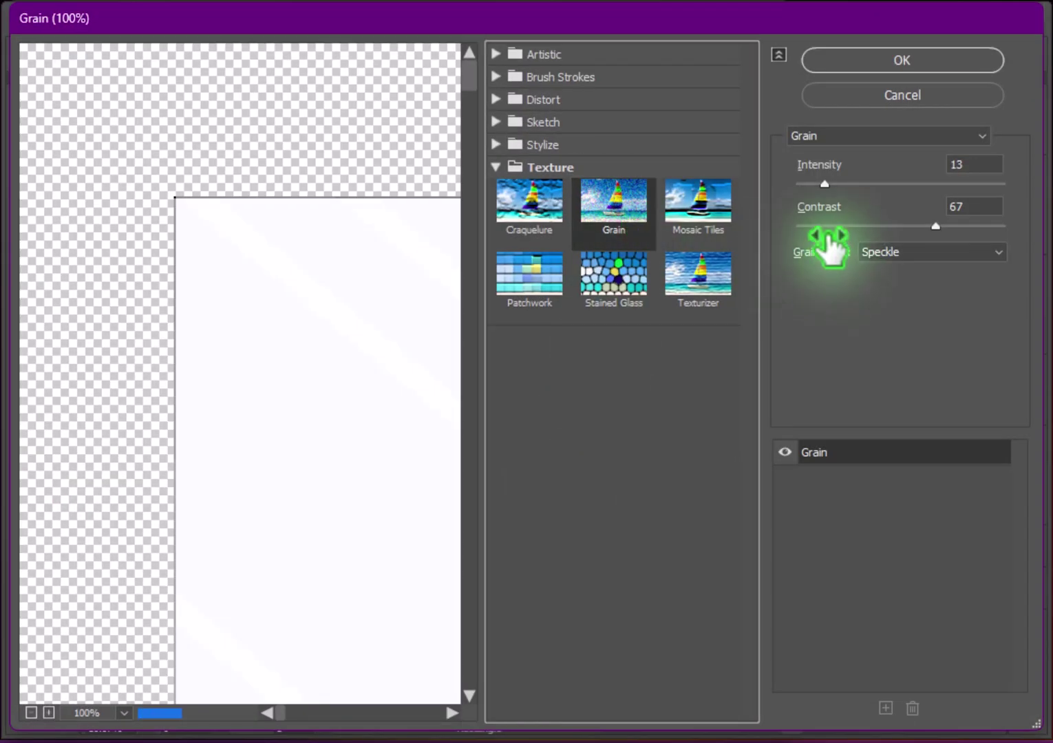
Step: Apply Soft Grain with intensity 45 and contrast 76
drag(824, 184, 854, 184)
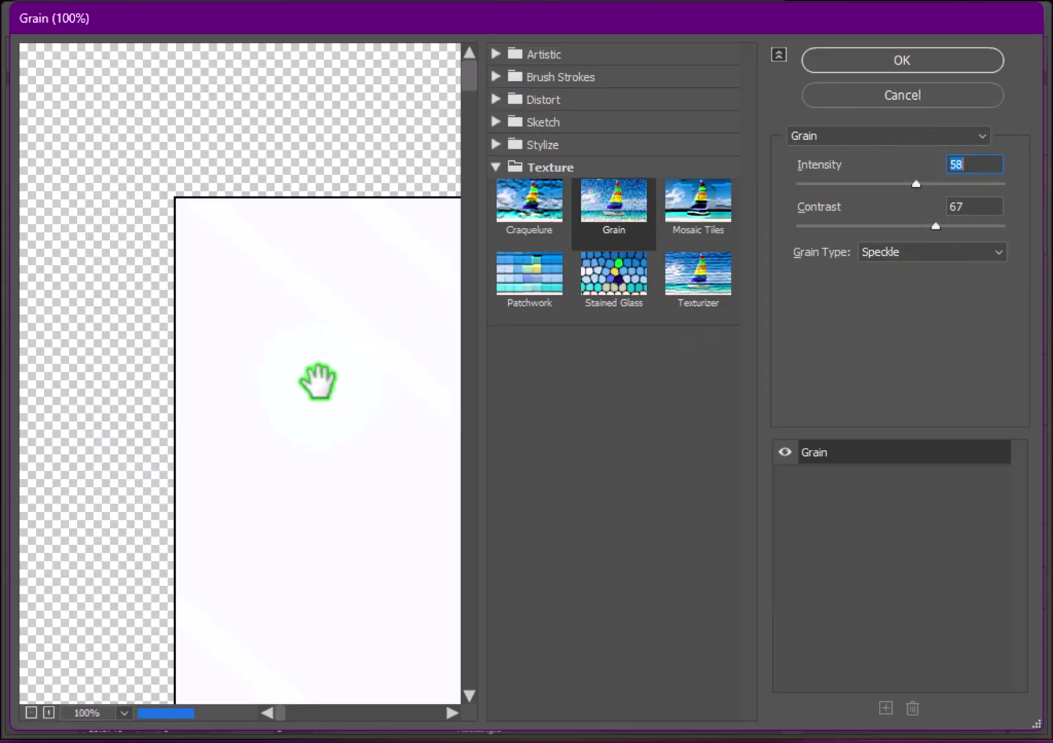
drag(318, 381, 211, 282)
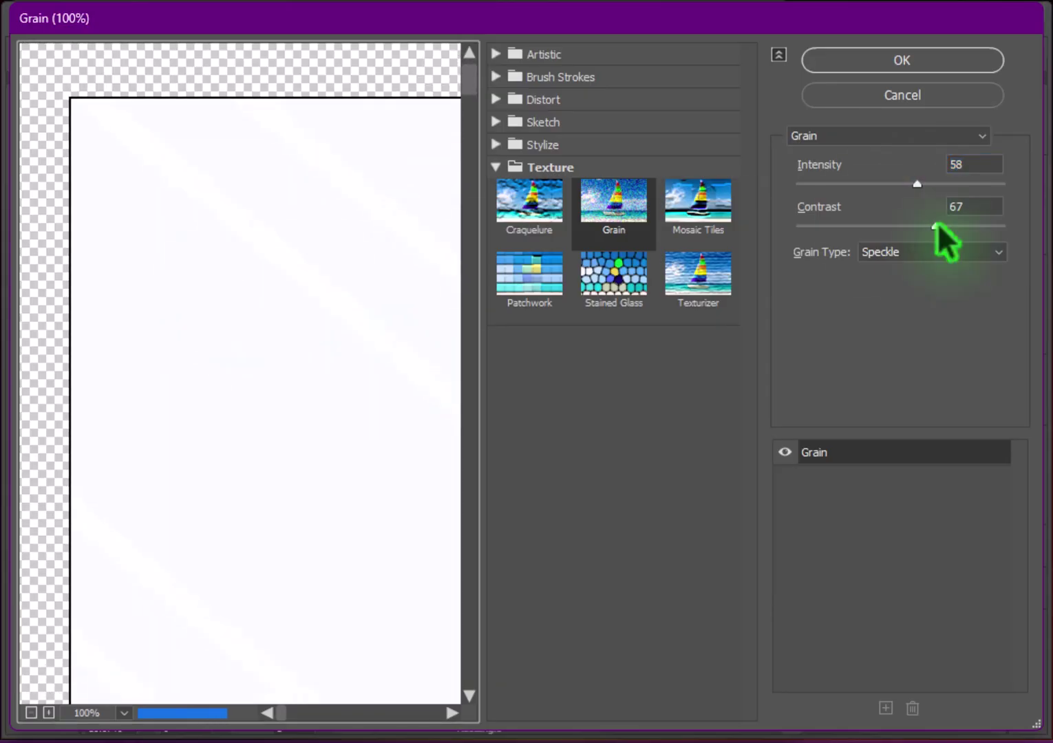
drag(934, 226, 898, 225)
click(880, 252)
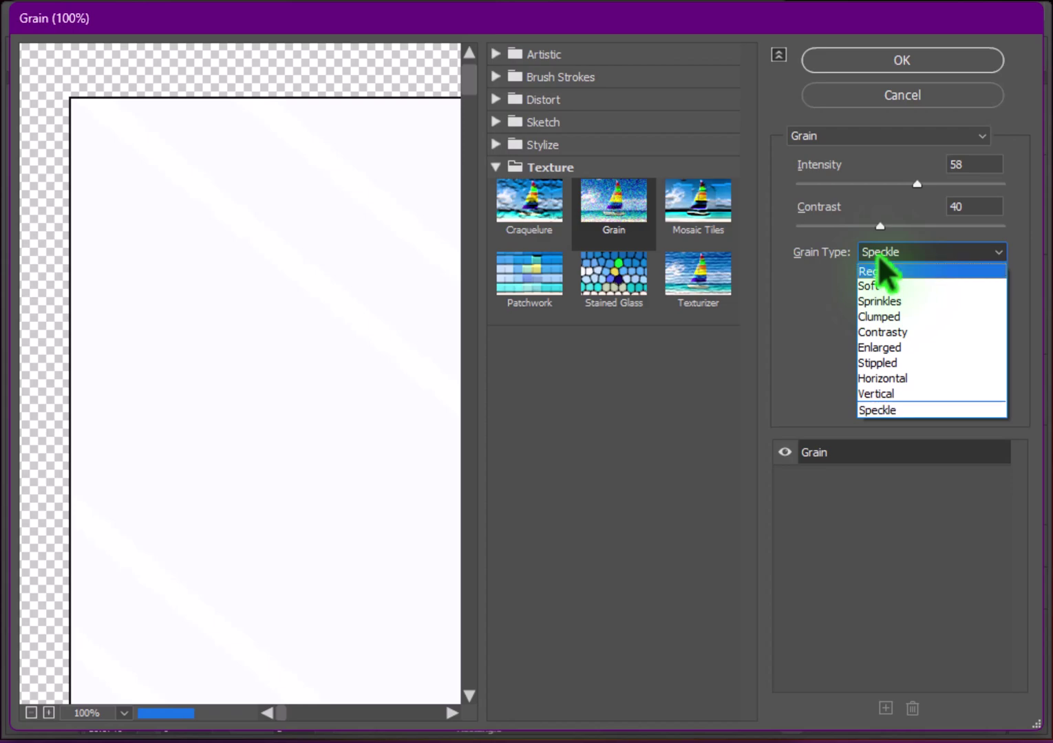
click(882, 271)
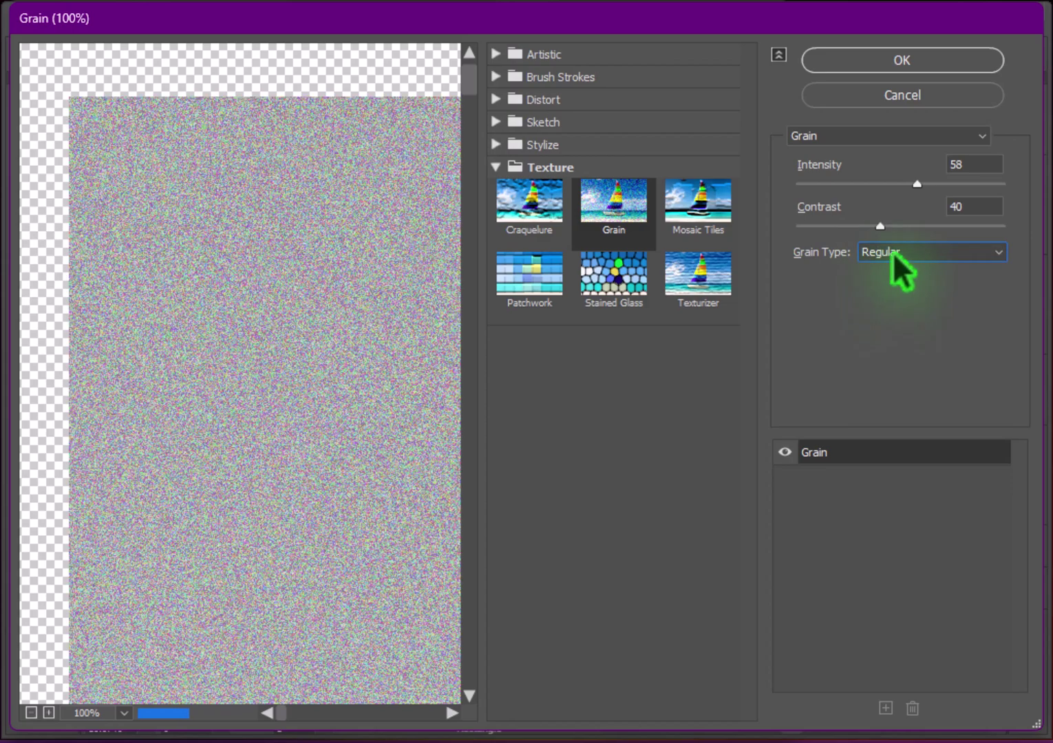
click(889, 253)
click(881, 287)
drag(914, 184, 902, 182)
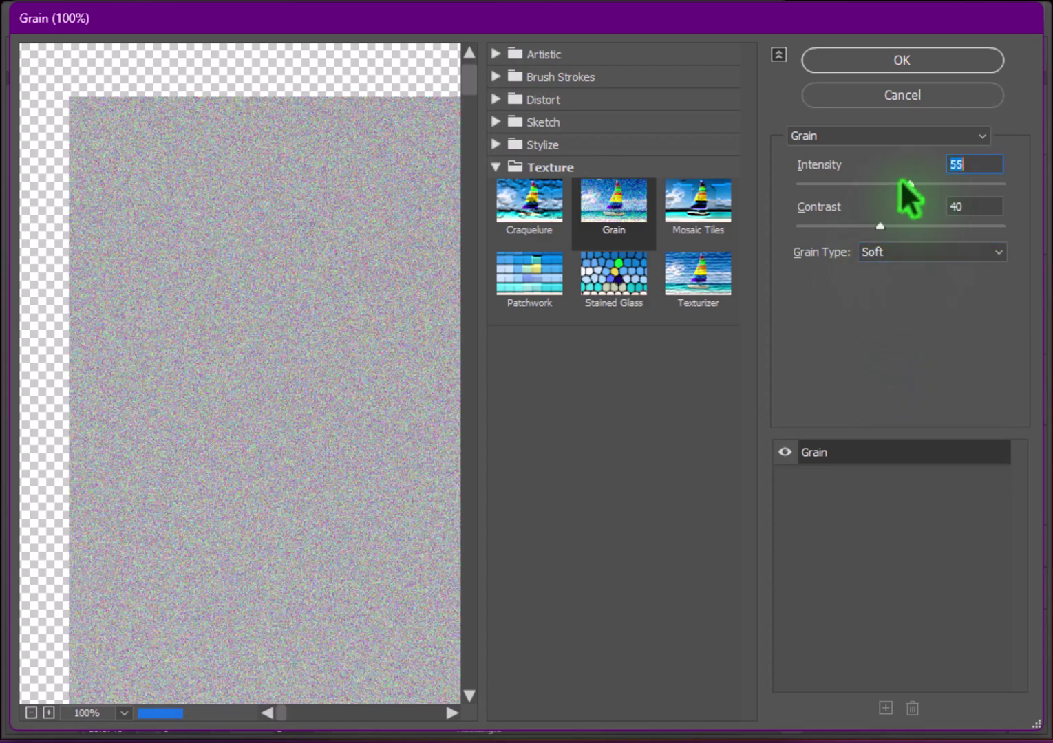
drag(879, 225, 953, 226)
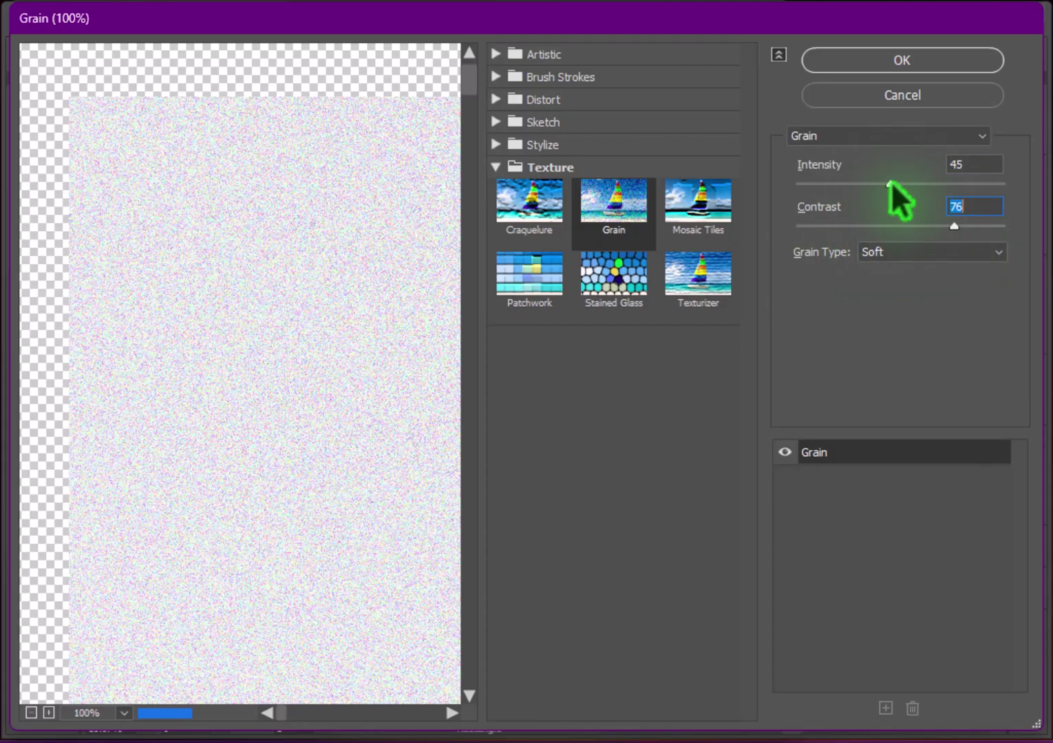
drag(843, 183, 819, 183)
key(Return)
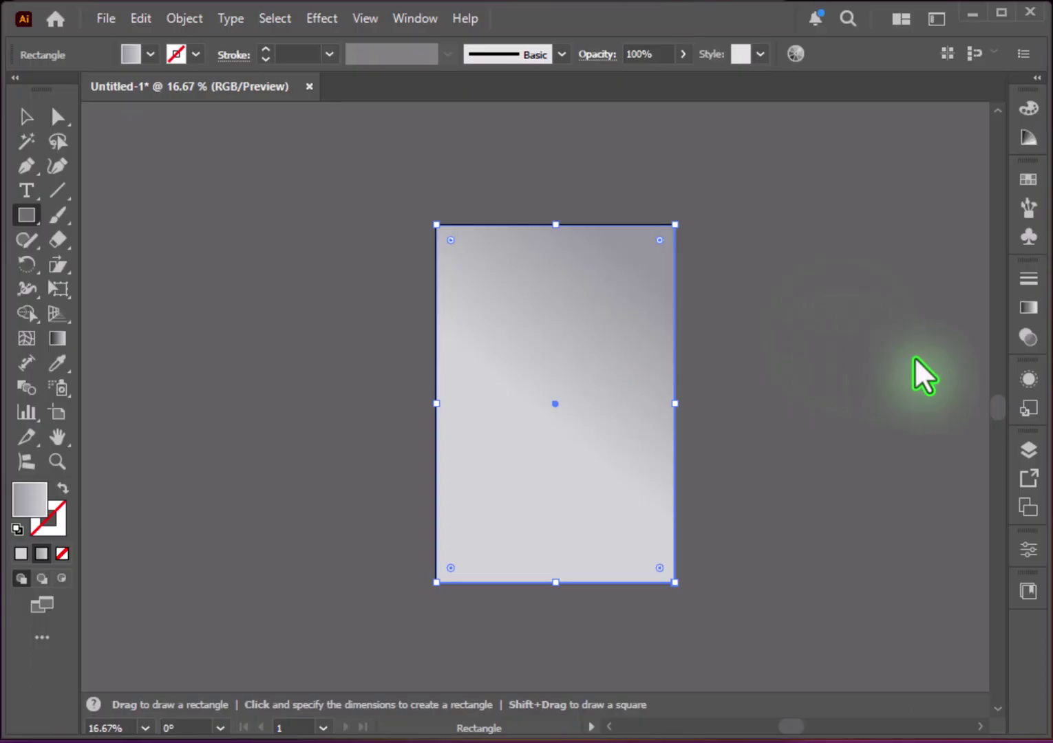
Step: Set the grain rectangle to Multiply at 67% opacity and draw a fresh artboard-covering rectangle
click(1028, 336)
click(837, 302)
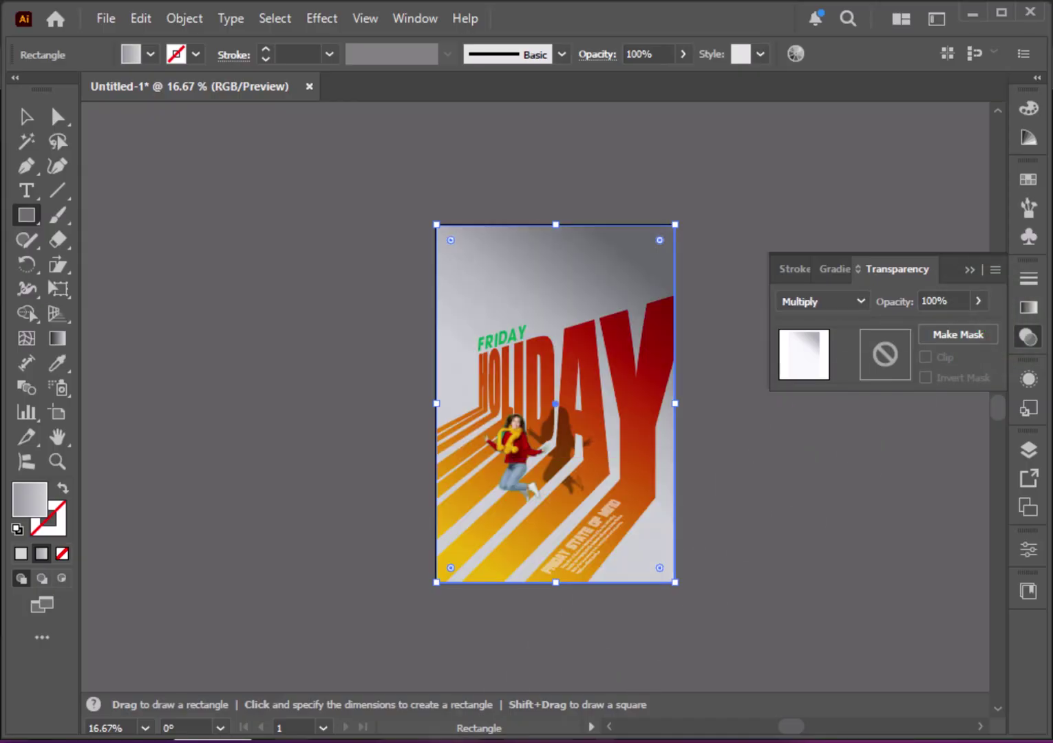
click(978, 301)
drag(964, 325, 942, 319)
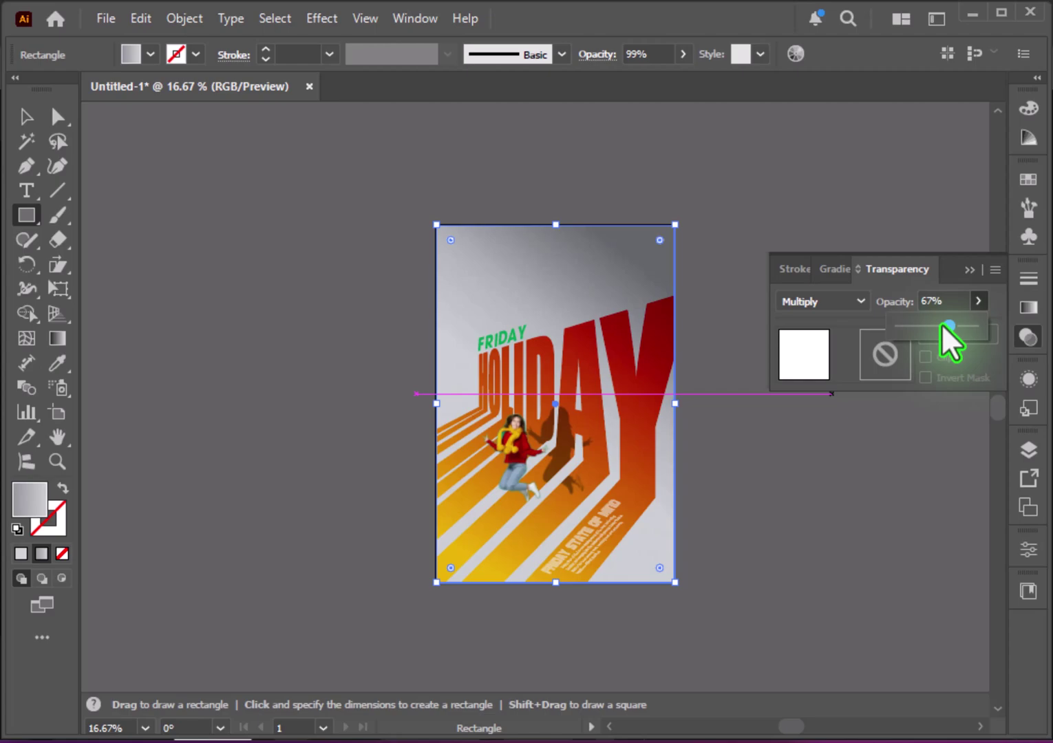
key(ctrl+shift+e)
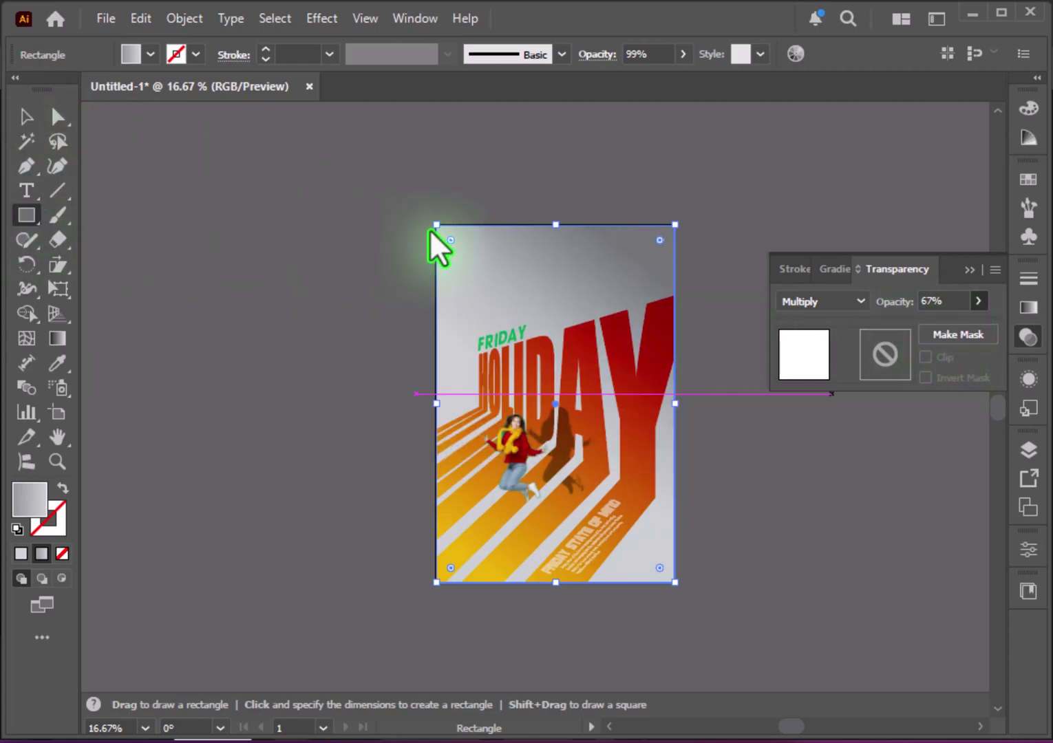
drag(435, 225, 675, 582)
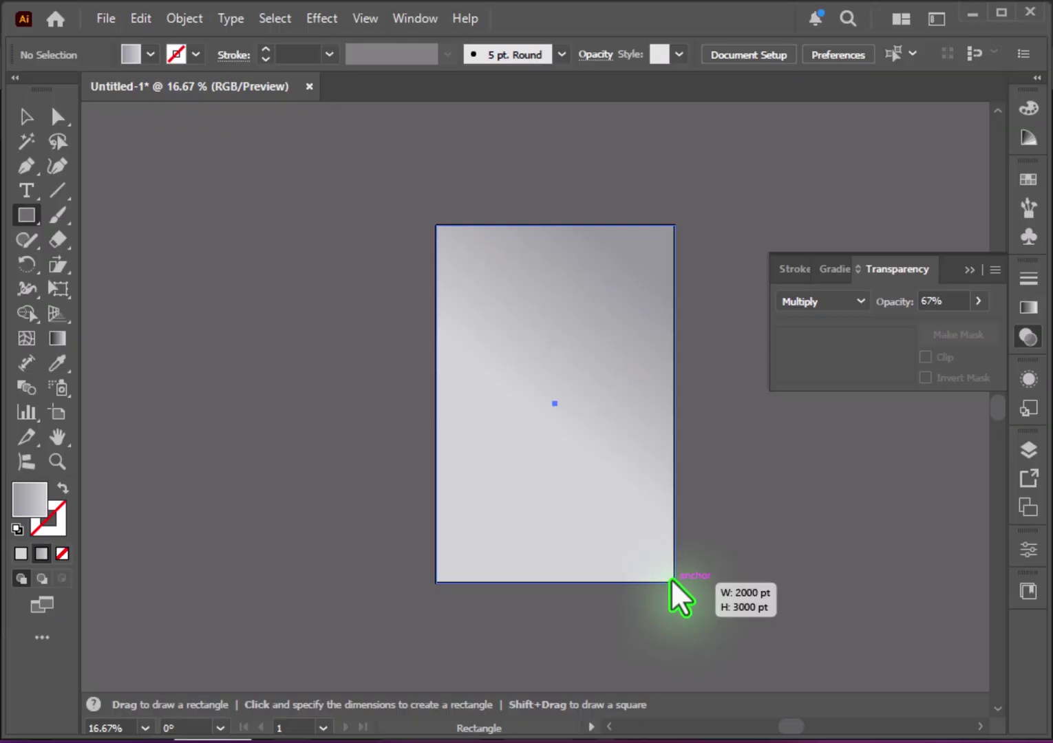
Step: Fill the covering rectangle with pure red FF0000 and set its blend mode to Hue
double_click(38, 499)
drag(713, 275, 775, 266)
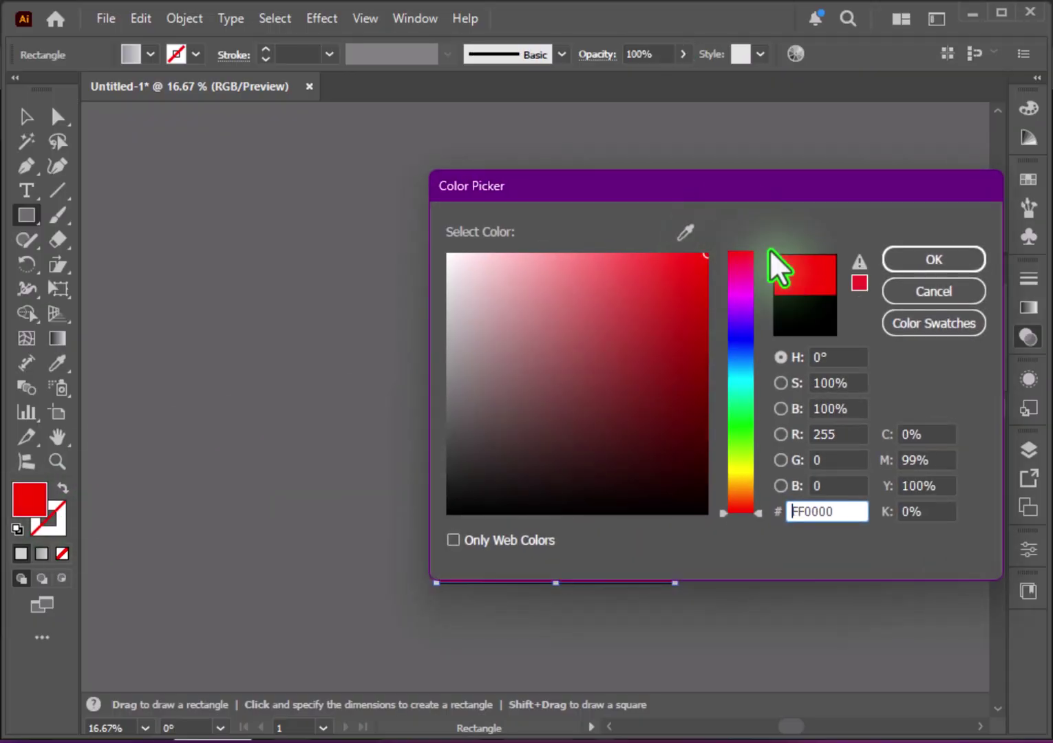
click(901, 261)
click(840, 301)
click(816, 615)
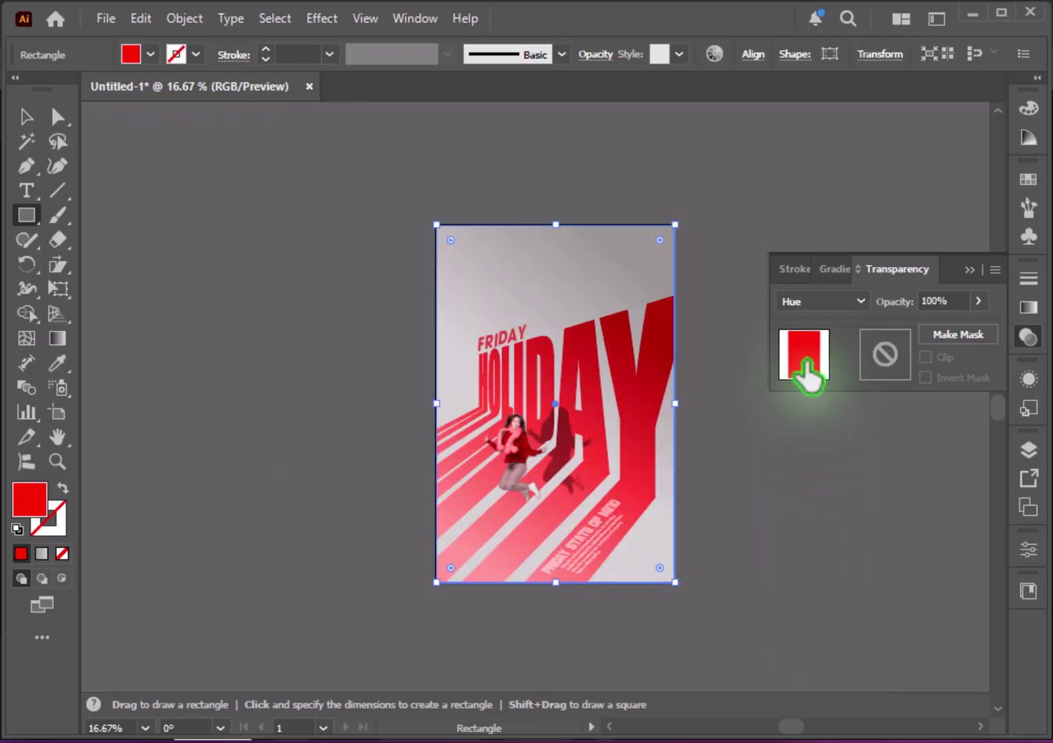
Step: Change the overlay fill to orange ffaa00 to retint the whole poster
click(27, 116)
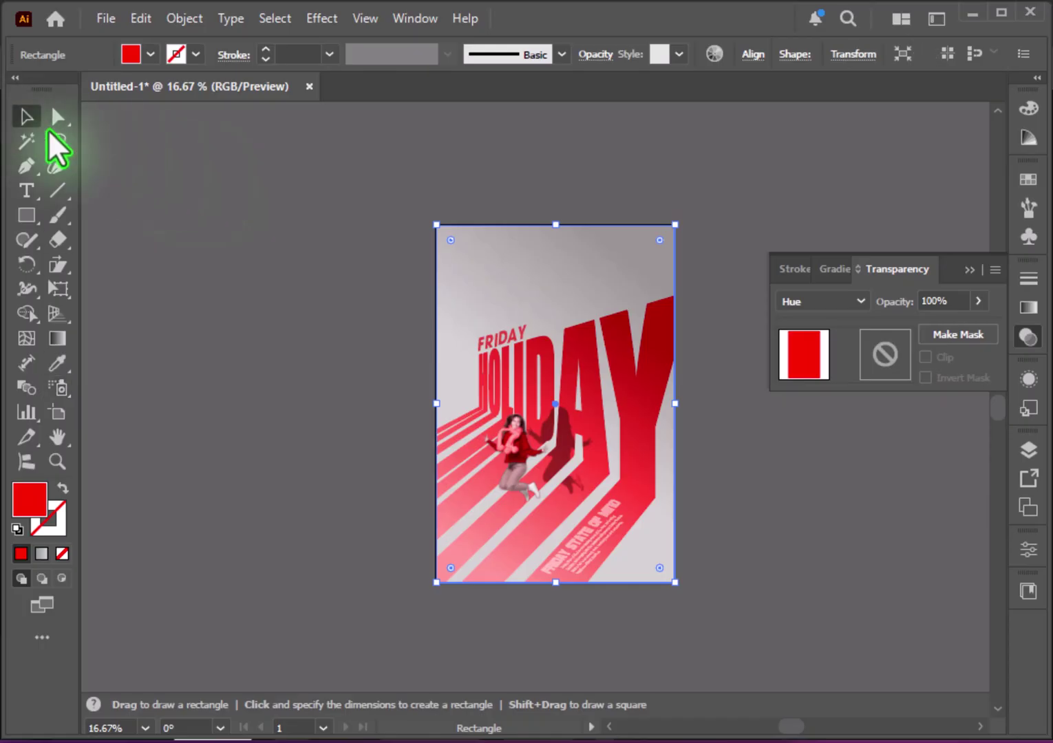
mouse_move(353, 392)
mouse_down()
mouse_move(208, 366)
mouse_move(176, 348)
mouse_up()
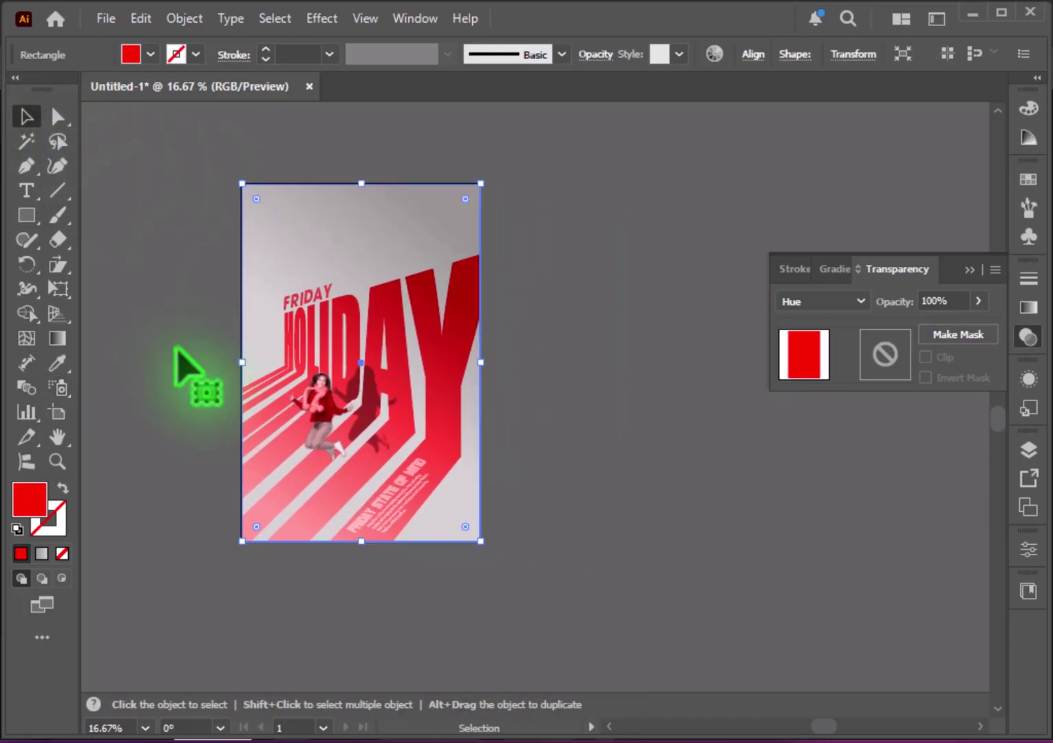
double_click(30, 495)
mouse_move(742, 321)
mouse_down()
mouse_move(752, 479)
mouse_move(743, 307)
mouse_move(763, 483)
mouse_up()
mouse_move(525, 187)
mouse_down()
mouse_move(607, 173)
mouse_move(651, 146)
mouse_up()
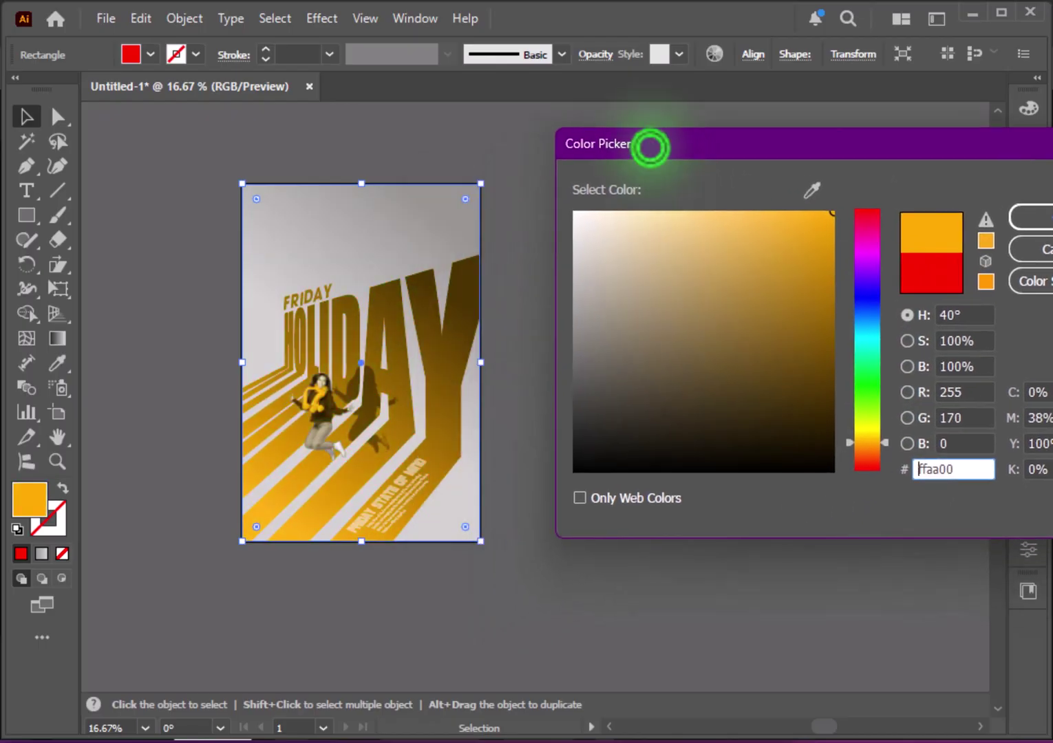